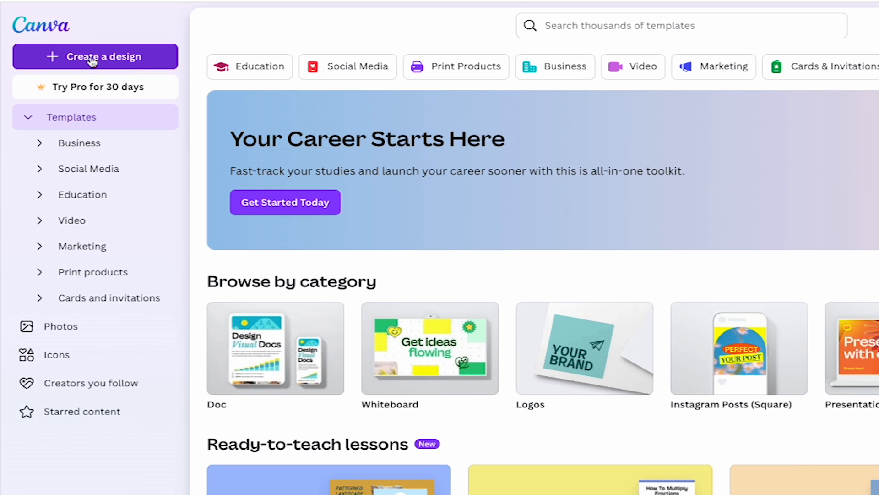
# Step: Create a new blank custom-size design 4 in wide and 6 in high
pyautogui.click(90, 62)
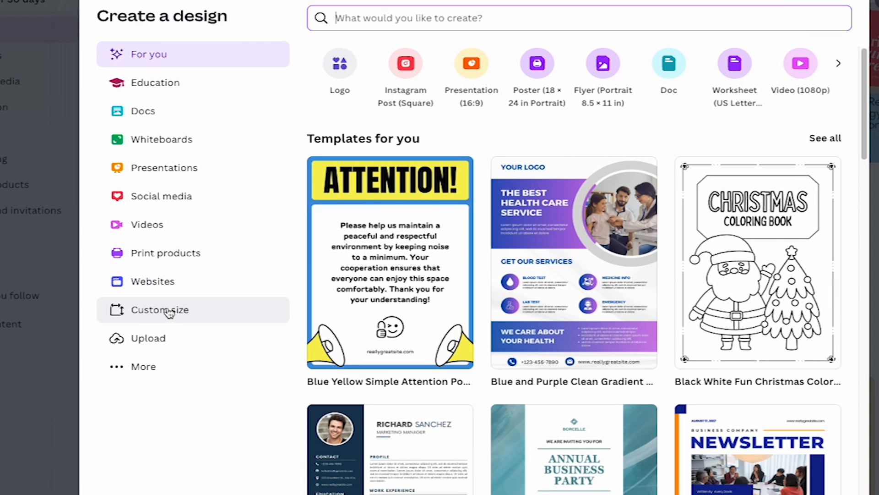
pyautogui.click(158, 311)
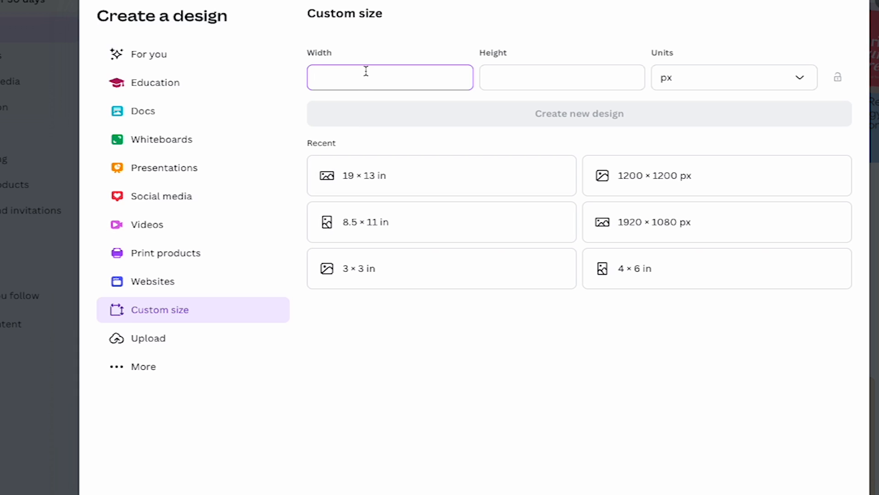
pyautogui.click(748, 84)
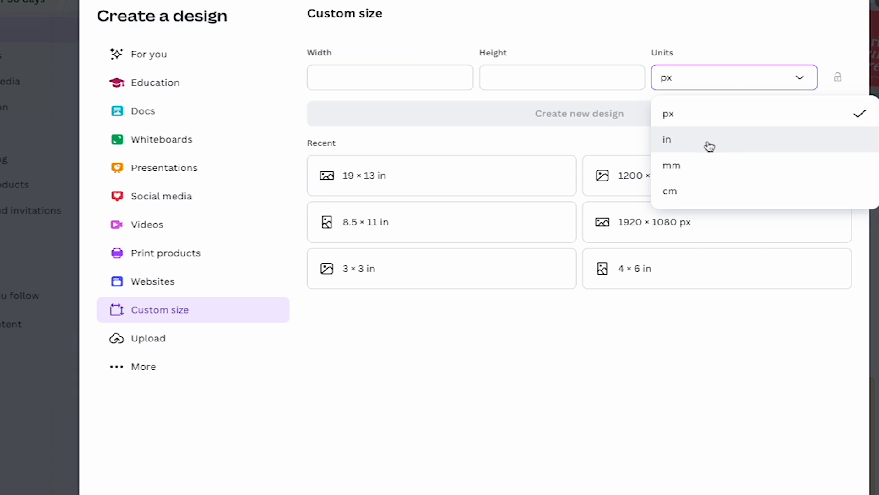
pyautogui.click(693, 145)
pyautogui.click(350, 73)
pyautogui.click(549, 85)
pyautogui.write('6')
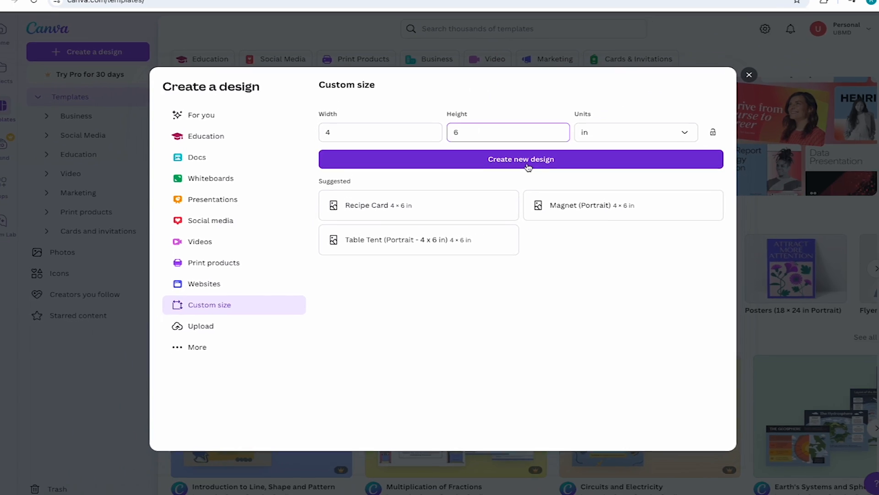
pyautogui.click(527, 165)
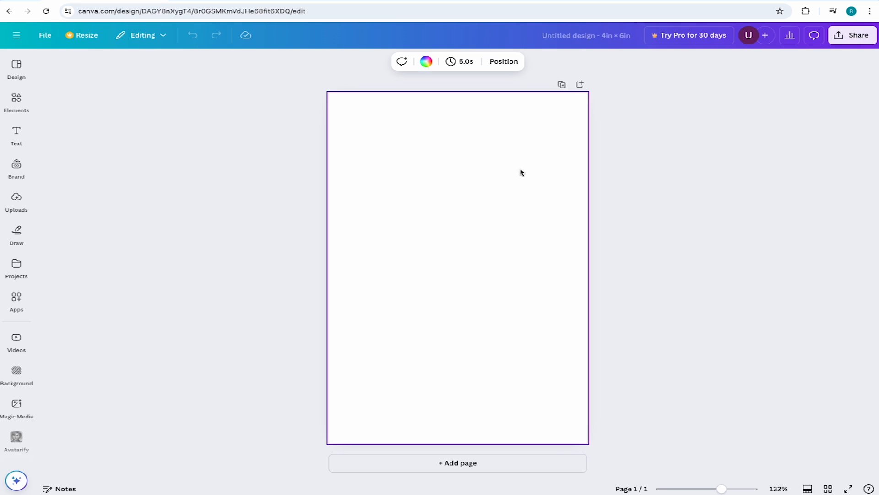
pyautogui.click(231, 214)
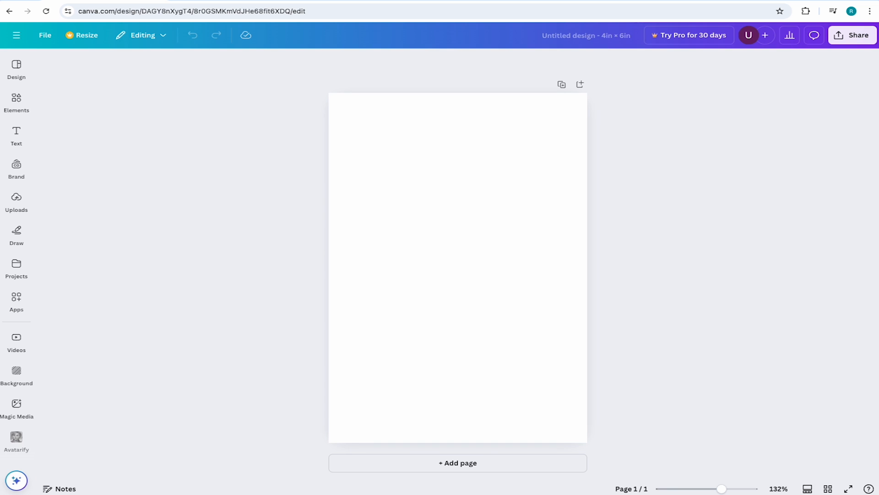
# Step: Draw a freehand glass in black marker mid-page, with oval rim, sides, base, a wavy line below the rim and ice cubes
pyautogui.click(577, 204)
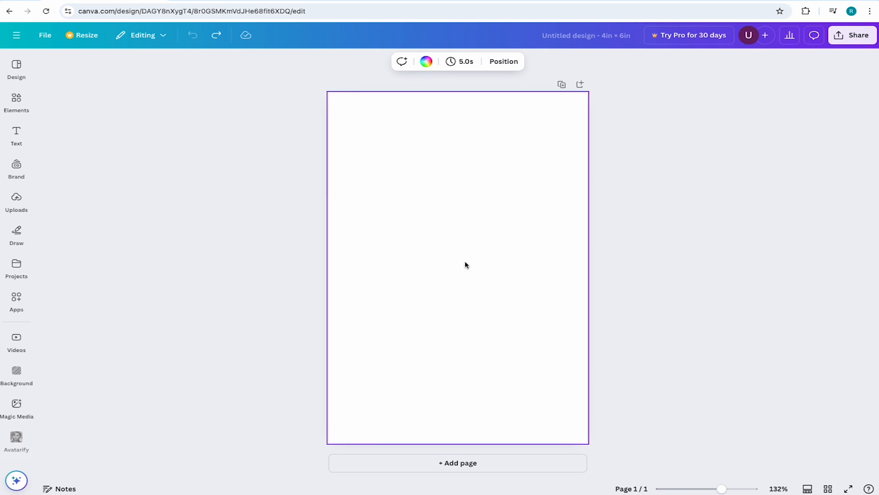
pyautogui.press('d')
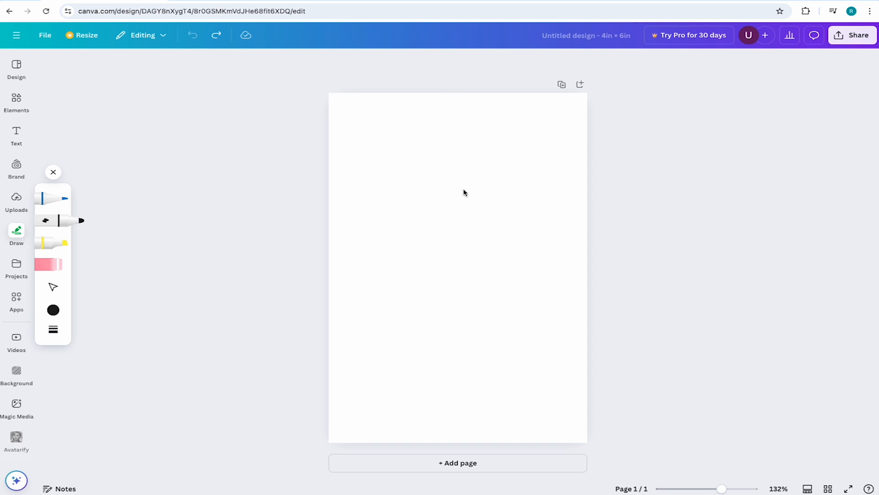
pyautogui.moveTo(475, 184)
pyautogui.mouseDown()
pyautogui.moveTo(393, 199)
pyautogui.moveTo(434, 212)
pyautogui.moveTo(495, 210)
pyautogui.moveTo(530, 194)
pyautogui.moveTo(473, 184)
pyautogui.mouseUp()
pyautogui.moveTo(394, 198); pyautogui.dragTo(412, 364)
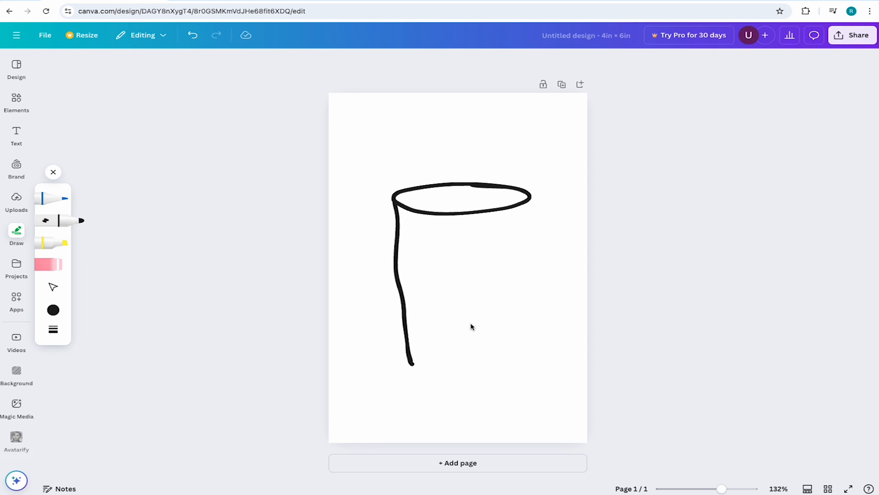
pyautogui.moveTo(533, 196); pyautogui.dragTo(513, 365)
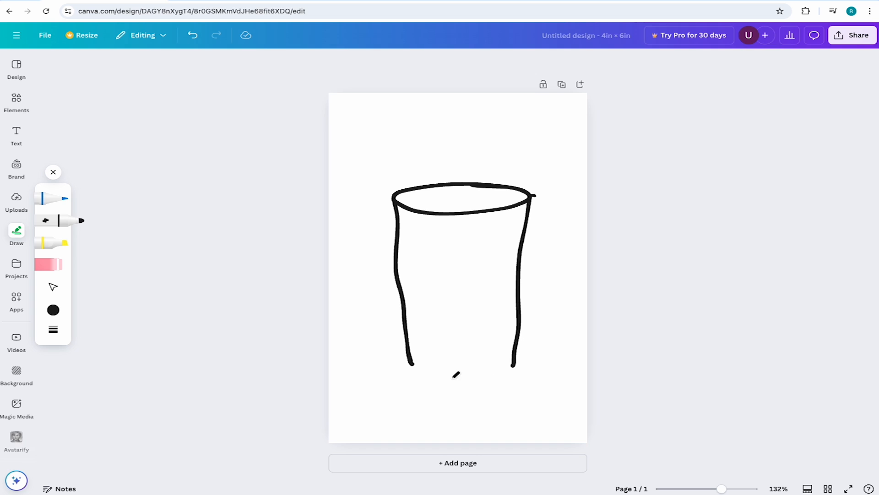
pyautogui.moveTo(411, 359); pyautogui.dragTo(514, 365)
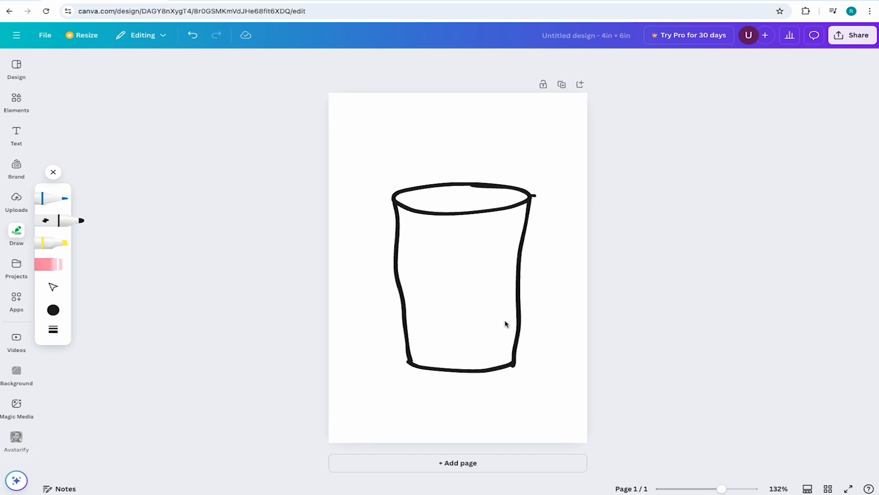
pyautogui.moveTo(399, 230); pyautogui.dragTo(531, 233)
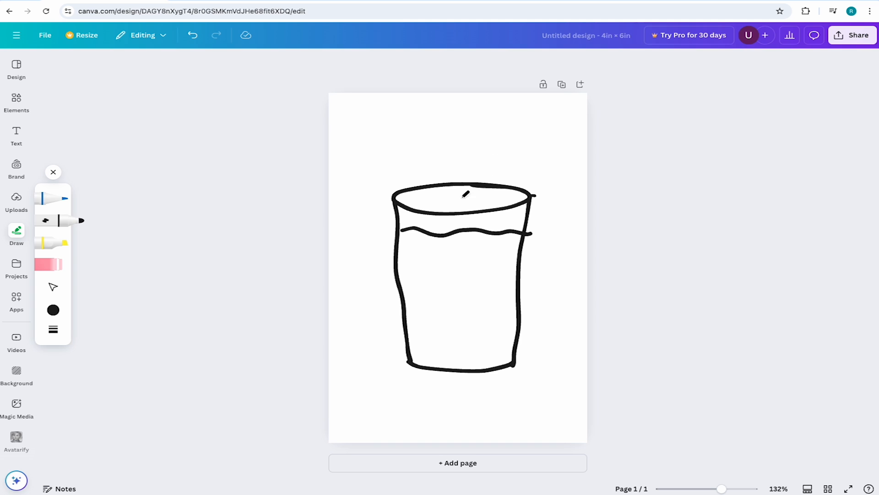
pyautogui.moveTo(407, 207)
pyautogui.mouseDown()
pyautogui.moveTo(424, 192)
pyautogui.moveTo(450, 205)
pyautogui.moveTo(444, 201)
pyautogui.moveTo(459, 182)
pyautogui.moveTo(477, 185)
pyautogui.moveTo(484, 202)
pyautogui.moveTo(485, 193)
pyautogui.moveTo(517, 206)
pyautogui.mouseUp()
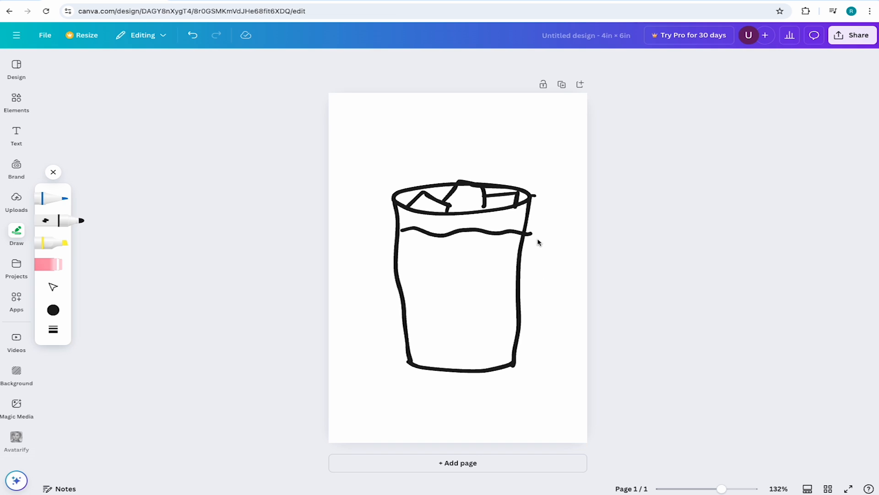
# Step: Sketch background curves on both sides of the glass, straight lines below it, and a filled concentric oval overlapping its right side
pyautogui.moveTo(329, 293)
pyautogui.mouseDown()
pyautogui.moveTo(353, 281)
pyautogui.moveTo(408, 293)
pyautogui.mouseUp()
pyautogui.moveTo(520, 307)
pyautogui.mouseDown()
pyautogui.moveTo(537, 320)
pyautogui.moveTo(596, 330)
pyautogui.mouseUp()
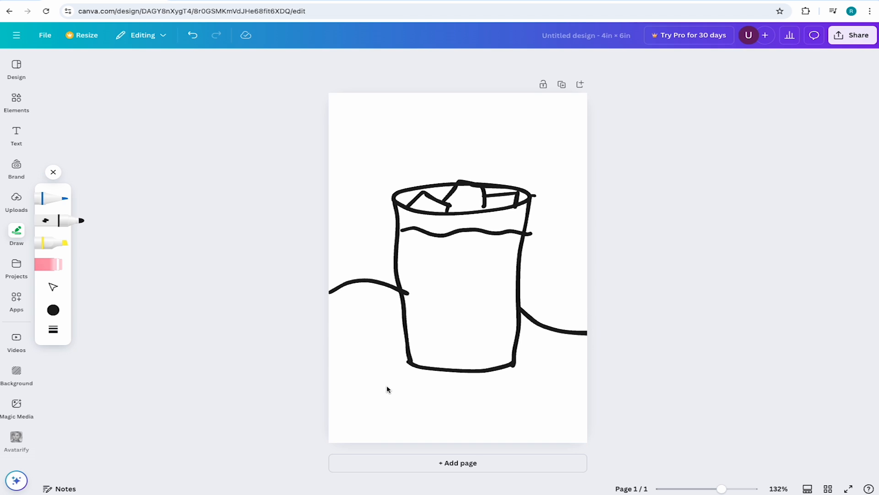
pyautogui.moveTo(362, 383); pyautogui.dragTo(555, 377)
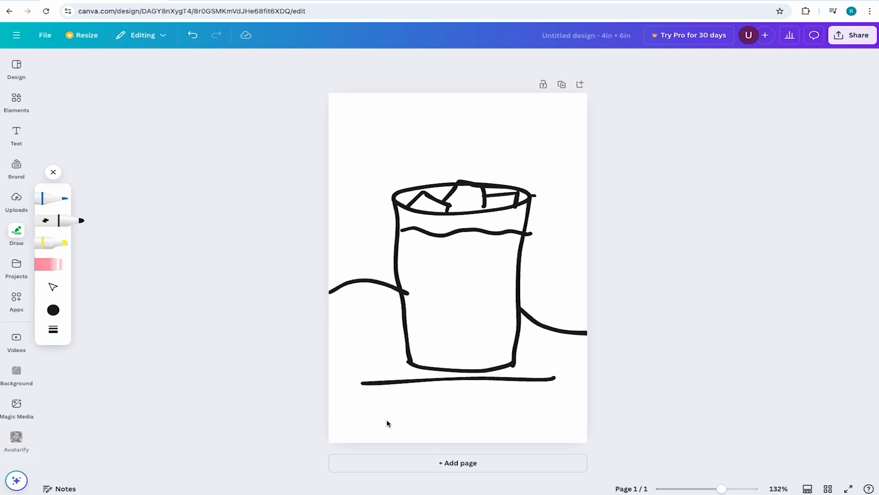
pyautogui.moveTo(357, 399); pyautogui.dragTo(428, 398)
pyautogui.moveTo(350, 414); pyautogui.dragTo(441, 411)
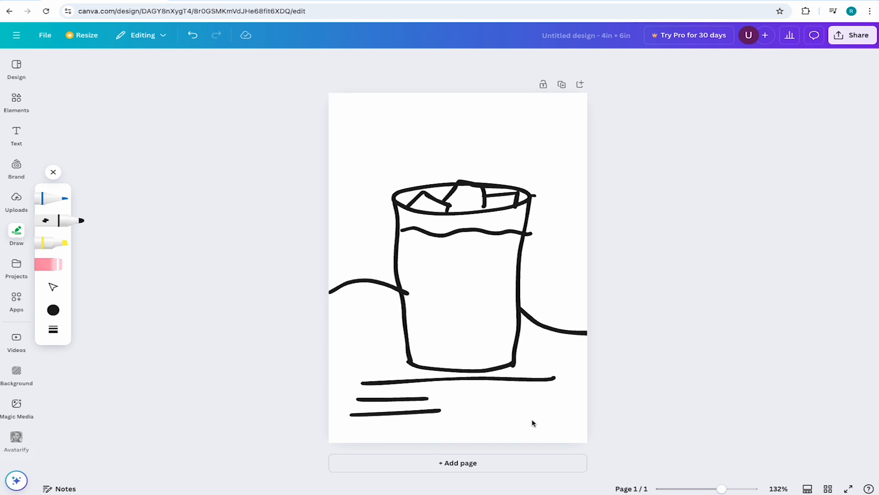
pyautogui.moveTo(516, 411); pyautogui.dragTo(573, 409)
pyautogui.moveTo(532, 240)
pyautogui.mouseDown()
pyautogui.moveTo(484, 250)
pyautogui.moveTo(477, 270)
pyautogui.moveTo(501, 289)
pyautogui.moveTo(540, 292)
pyautogui.moveTo(561, 274)
pyautogui.moveTo(554, 249)
pyautogui.moveTo(533, 242)
pyautogui.moveTo(509, 262)
pyautogui.moveTo(515, 275)
pyautogui.moveTo(535, 252)
pyautogui.moveTo(516, 268)
pyautogui.moveTo(532, 266)
pyautogui.moveTo(514, 270)
pyautogui.moveTo(527, 261)
pyautogui.moveTo(492, 256)
pyautogui.moveTo(508, 249)
pyautogui.moveTo(547, 275)
pyautogui.moveTo(526, 281)
pyautogui.mouseUp()
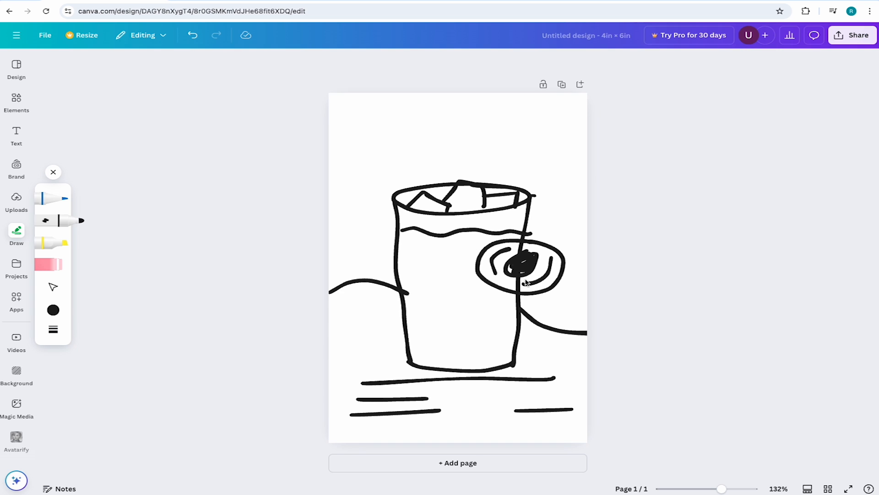
# Step: Sketch title marks across the upper part of the page, erase the entire sketch and leave drawing mode
pyautogui.moveTo(399, 118); pyautogui.dragTo(403, 146)
pyautogui.moveTo(442, 124)
pyautogui.mouseDown()
pyautogui.moveTo(474, 134)
pyautogui.moveTo(460, 144)
pyautogui.mouseUp()
pyautogui.moveTo(516, 124)
pyautogui.mouseDown()
pyautogui.moveTo(495, 133)
pyautogui.moveTo(521, 137)
pyautogui.mouseUp()
pyautogui.moveTo(431, 163); pyautogui.dragTo(492, 160)
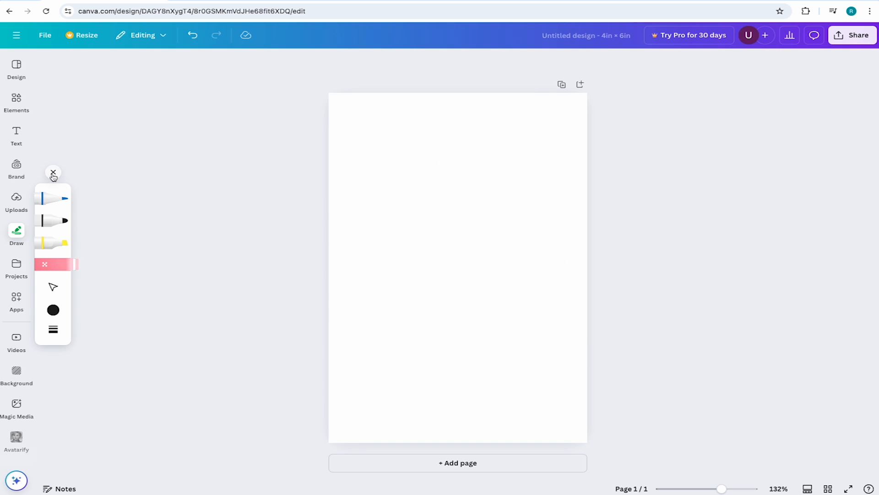
pyautogui.click(52, 173)
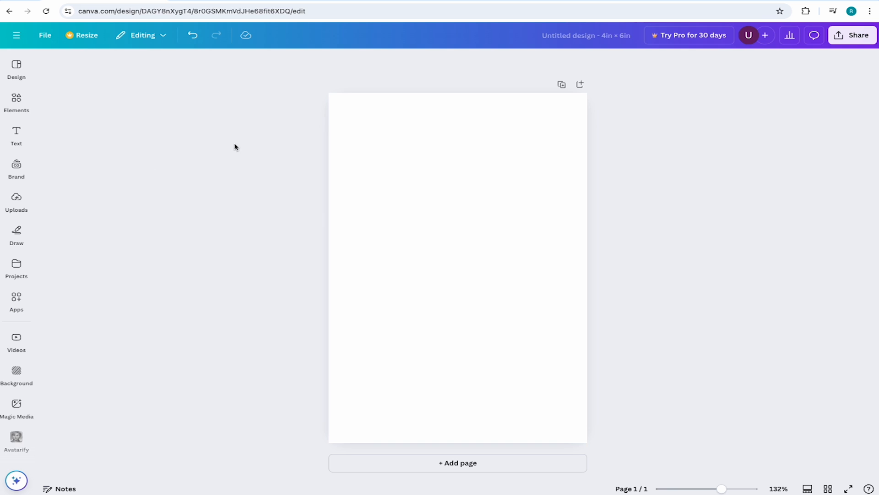
# Step: Search the design elements for "organic blob" and show all of the graphics results
pyautogui.click(417, 302)
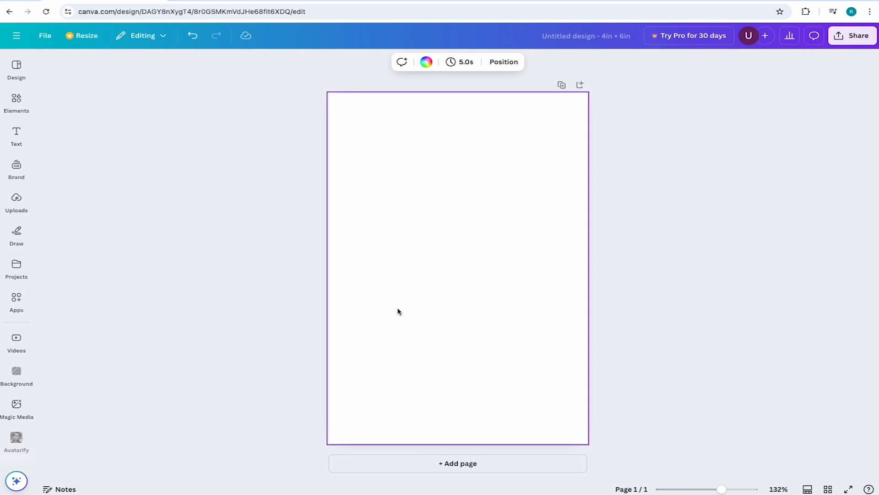
pyautogui.click(17, 103)
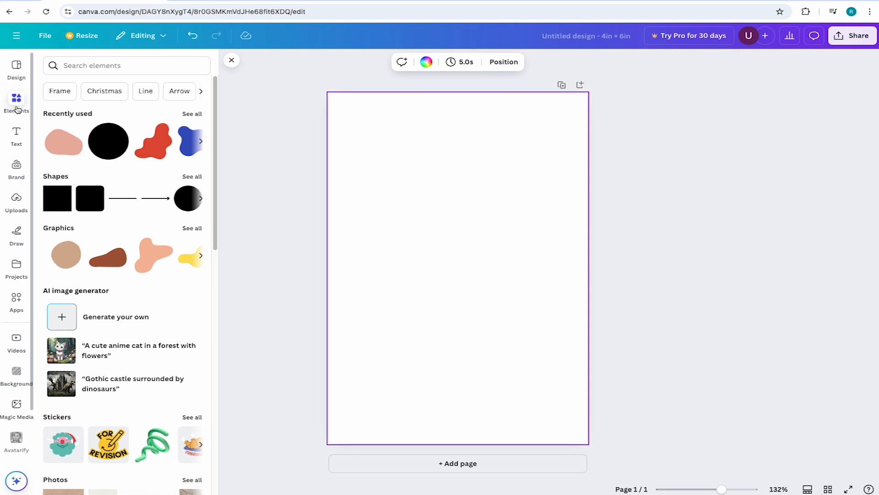
pyautogui.click(152, 65)
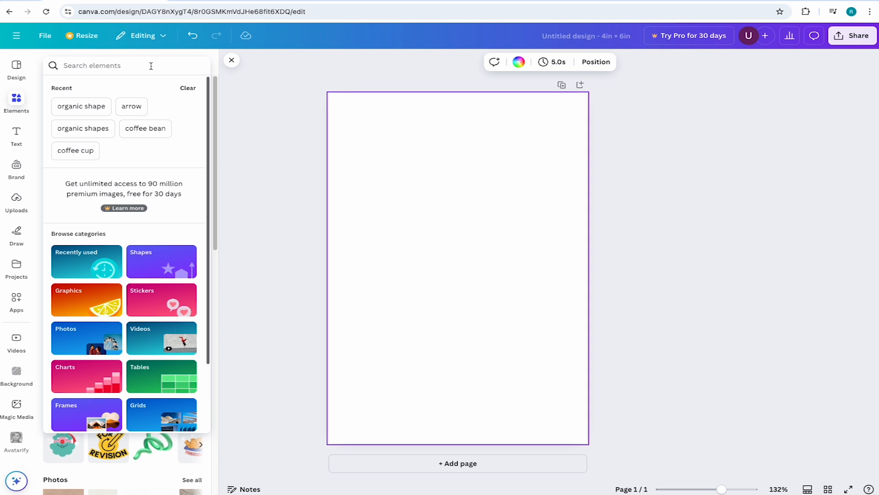
pyautogui.write('orga')
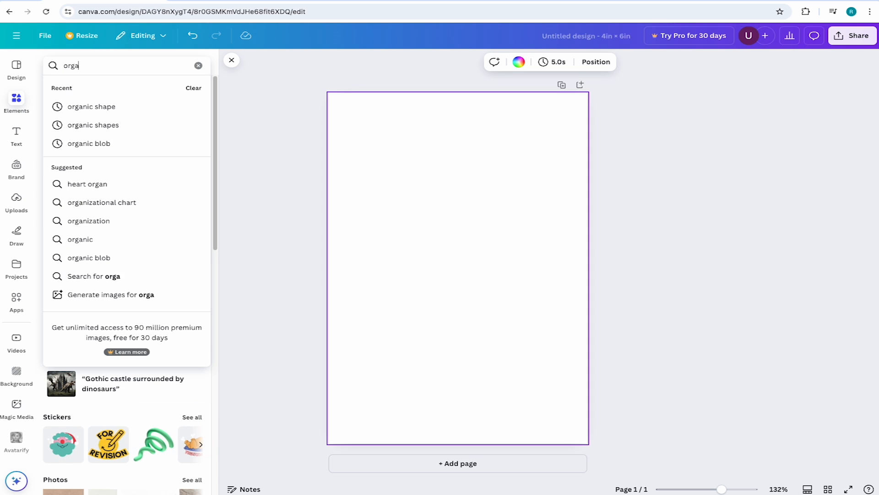
pyautogui.write('nic blob')
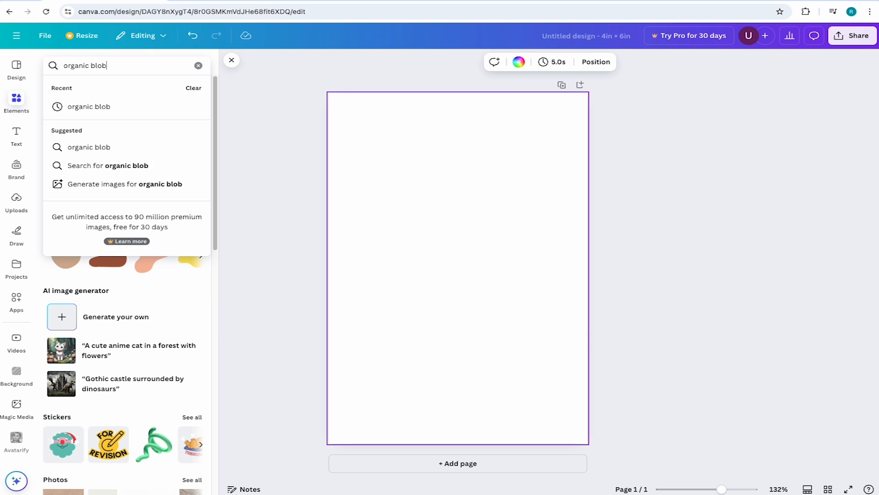
pyautogui.press('Return')
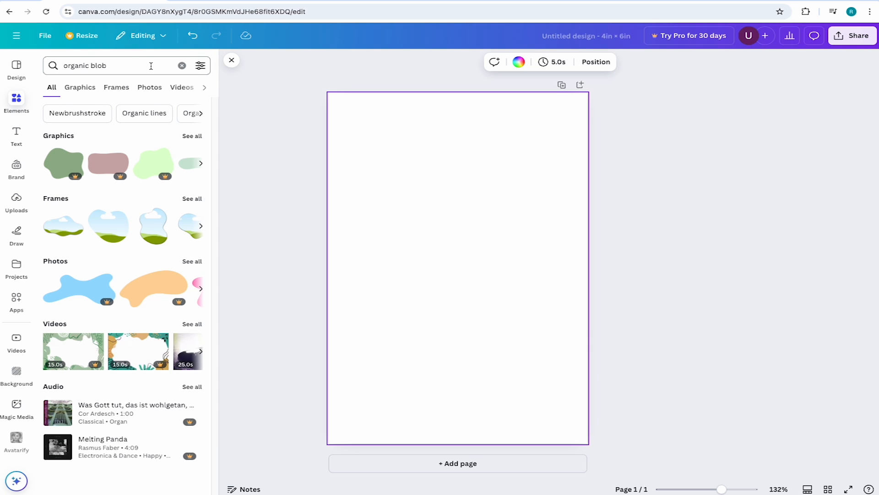
pyautogui.click(200, 137)
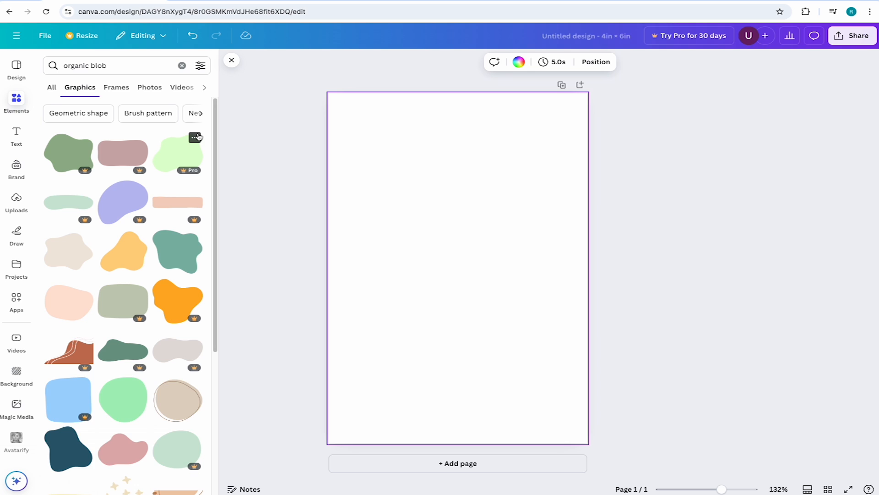
# Step: Insert the free light-brown organic blob graphic from the results onto the page
pyautogui.scroll(-1, 193, 204)
pyautogui.scroll(-1, 194, 206)
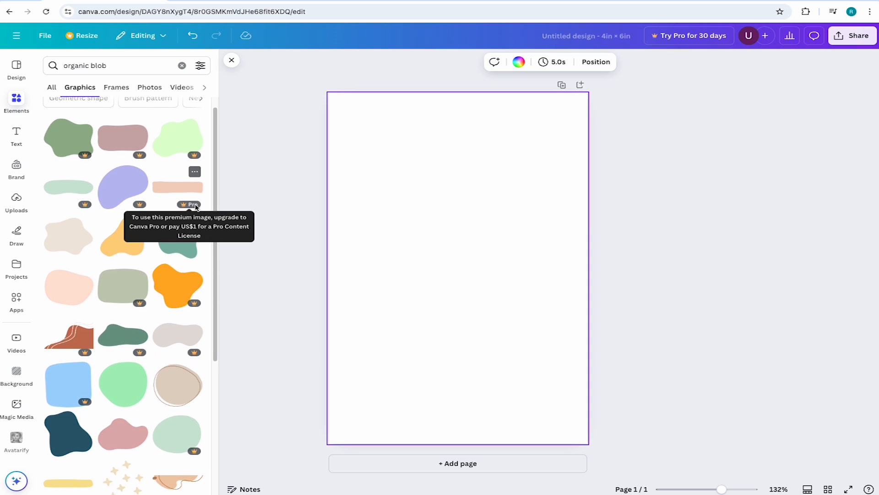
pyautogui.scroll(-3, 195, 207)
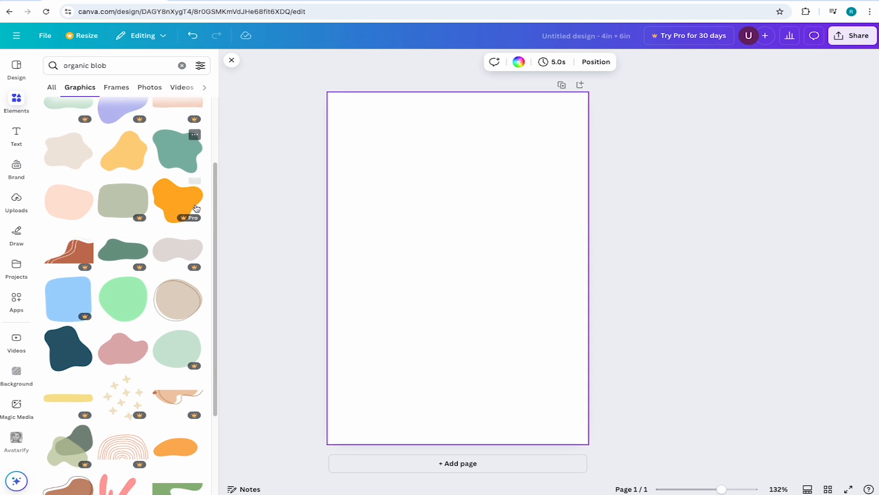
pyautogui.scroll(-3, 196, 207)
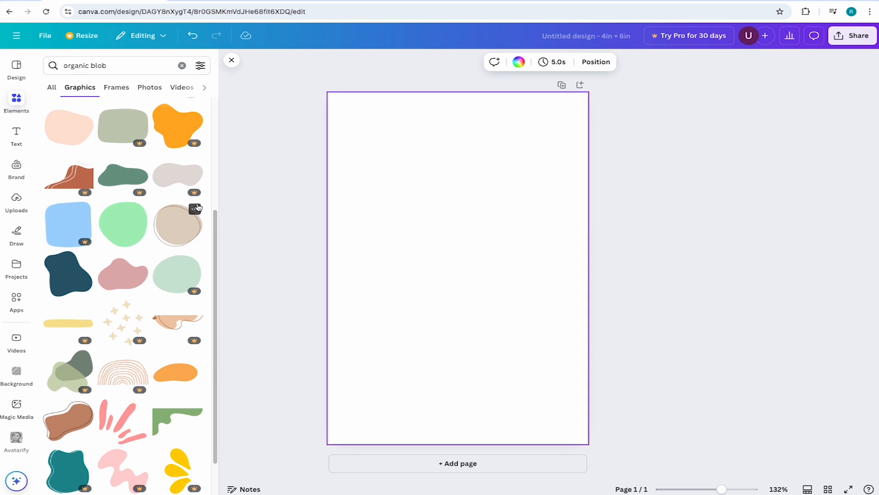
pyautogui.scroll(-3, 198, 207)
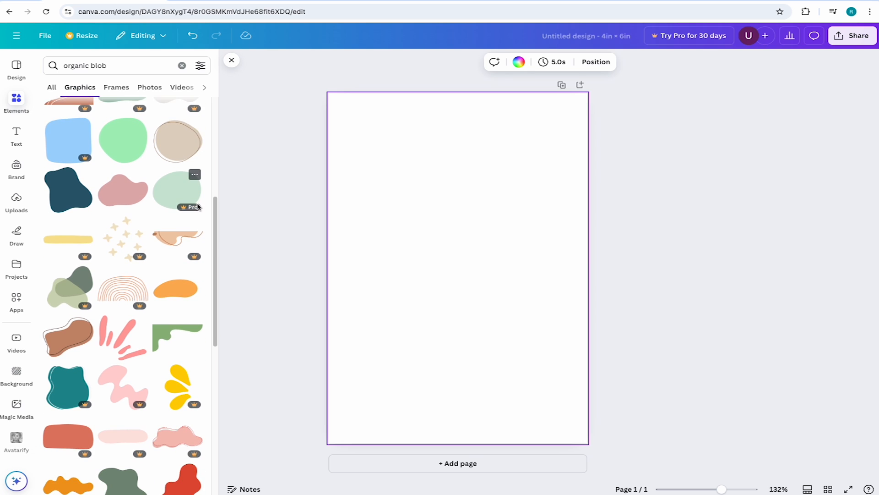
pyautogui.scroll(-5, 198, 207)
pyautogui.scroll(-6, 200, 207)
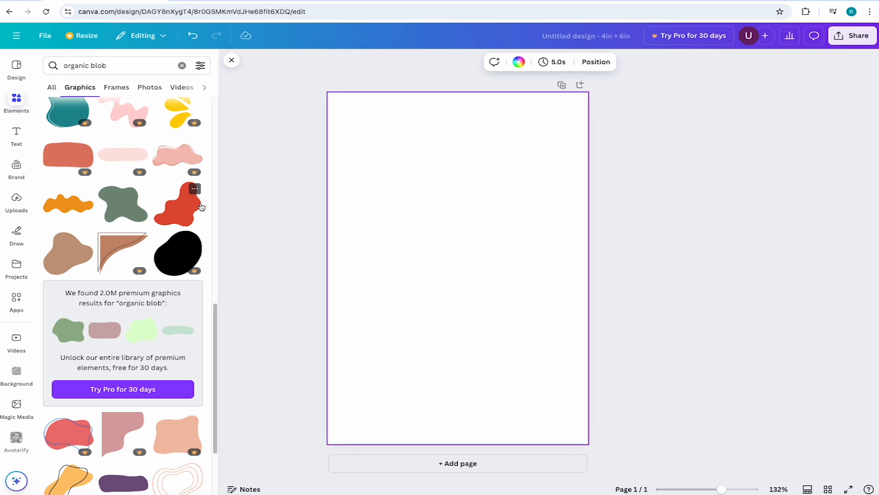
pyautogui.scroll(-2, 201, 207)
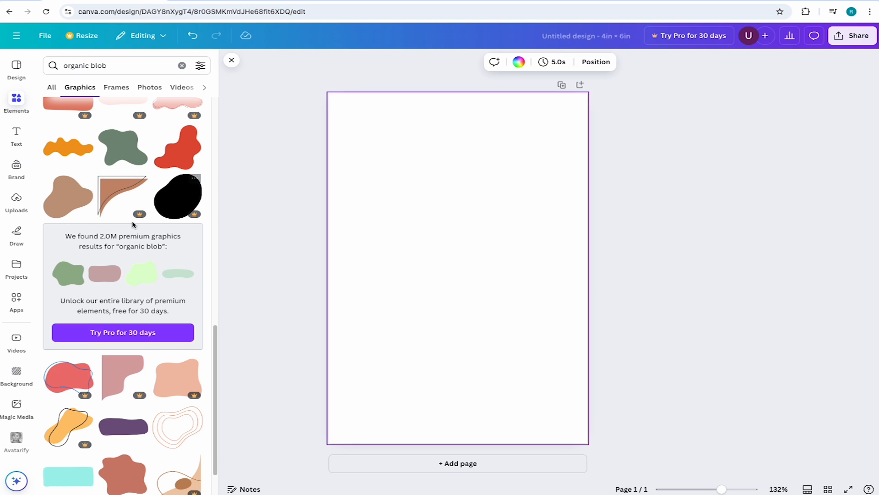
pyautogui.click(68, 203)
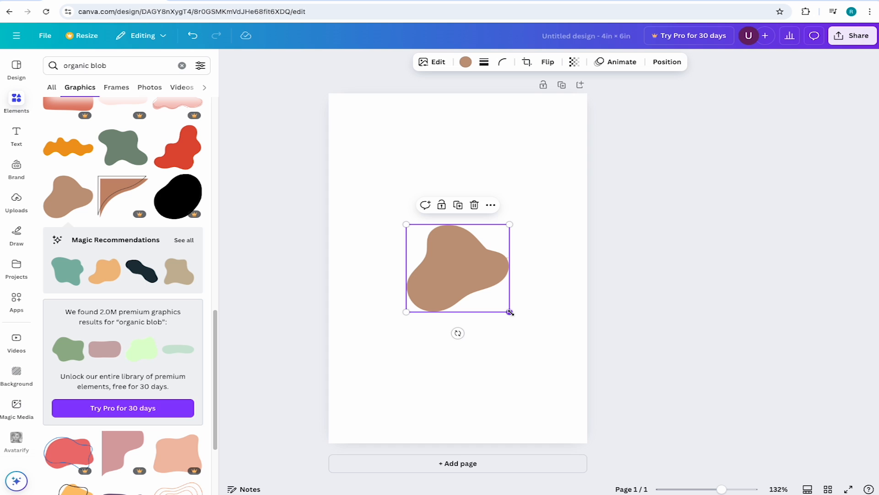
# Step: Enlarge the brown blob well beyond the page edges and position it to cover most of the page, leaving the upper area white
pyautogui.moveTo(509, 311); pyautogui.dragTo(841, 490)
pyautogui.moveTo(548, 373); pyautogui.dragTo(436, 306)
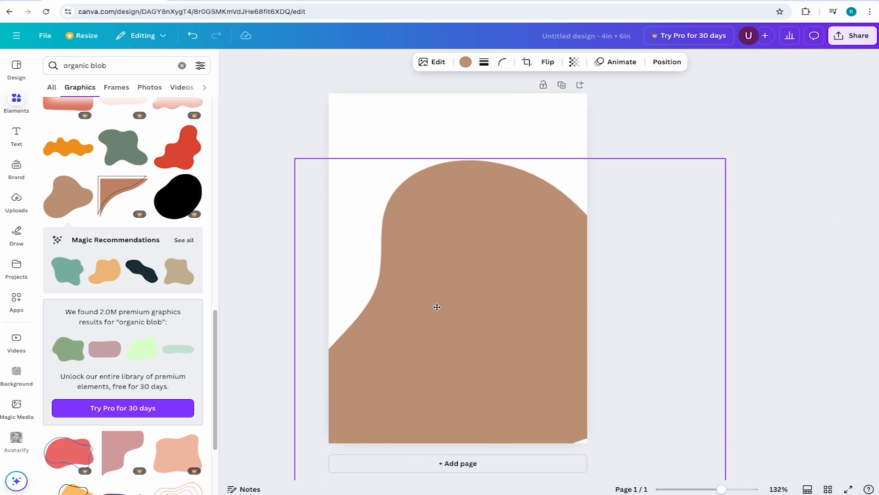
pyautogui.scroll(-2, 542, 226)
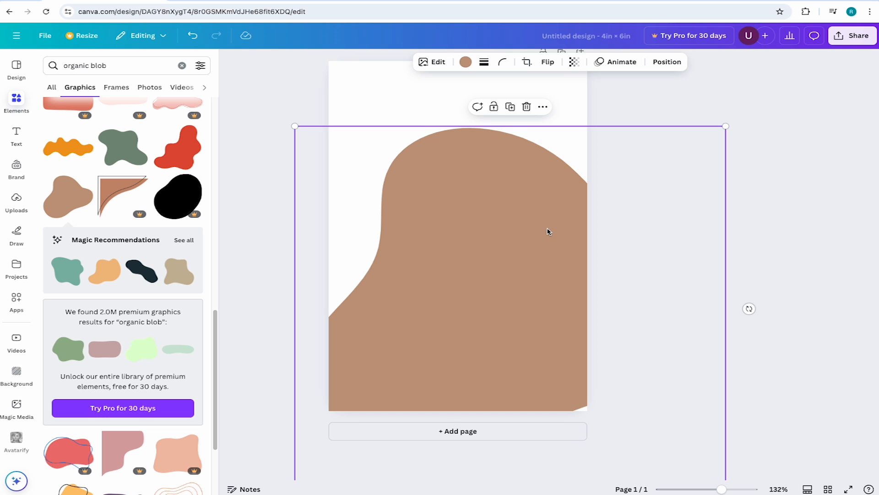
# Step: Rotate the brown blob and lower it so its wavy edge spans the page near the middle
pyautogui.scroll(1, 548, 232)
pyautogui.moveTo(750, 328); pyautogui.dragTo(570, 475)
pyautogui.moveTo(549, 326); pyautogui.dragTo(505, 395)
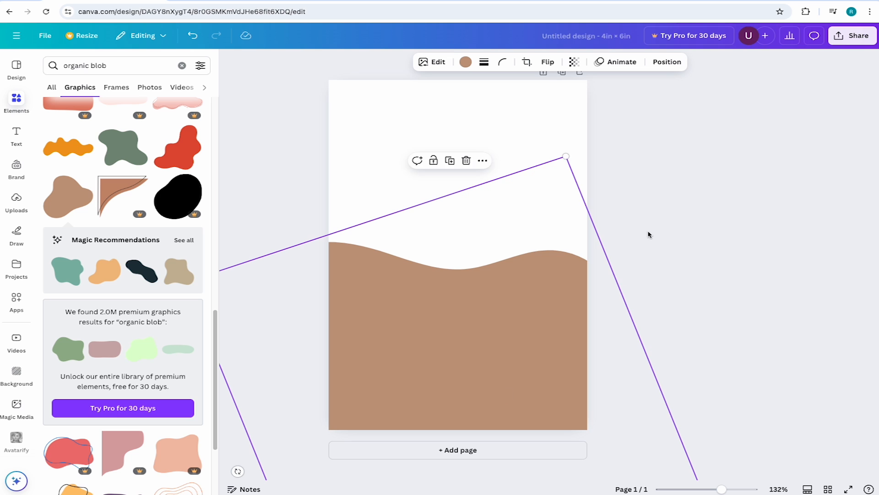
pyautogui.scroll(-3, 645, 281)
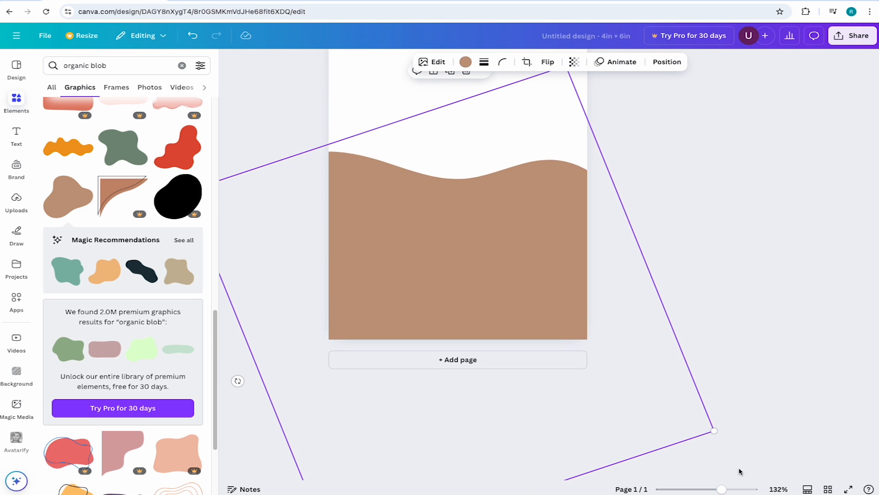
# Step: Fine-tune the blob's rotation and position so its wave slopes down from the left page edge toward the right
pyautogui.moveTo(720, 489); pyautogui.dragTo(712, 489)
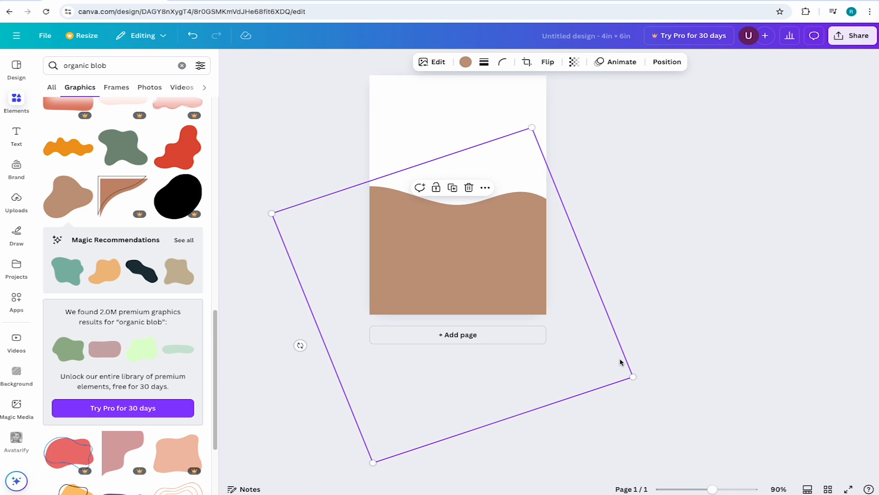
pyautogui.moveTo(300, 344)
pyautogui.mouseDown()
pyautogui.moveTo(302, 328)
pyautogui.moveTo(290, 351)
pyautogui.mouseUp()
pyautogui.moveTo(456, 279); pyautogui.dragTo(442, 329)
pyautogui.moveTo(276, 381); pyautogui.dragTo(274, 391)
pyautogui.moveTo(448, 298); pyautogui.dragTo(503, 306)
pyautogui.moveTo(477, 312); pyautogui.dragTo(493, 309)
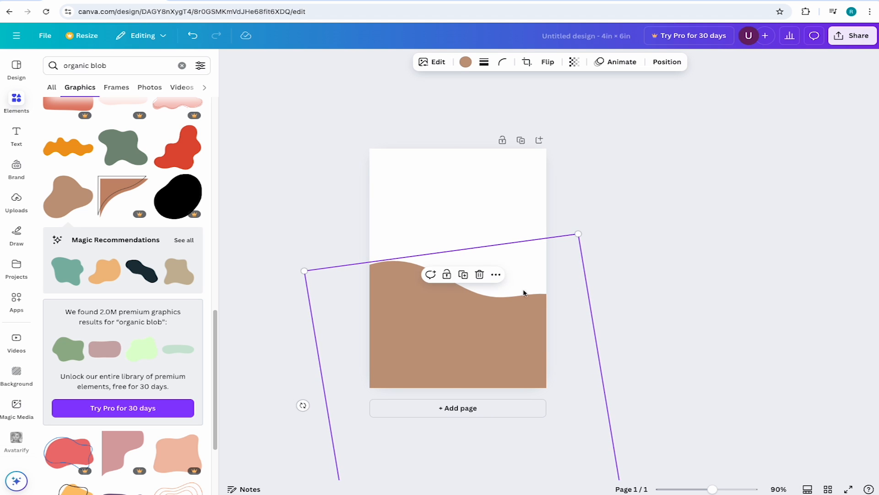
pyautogui.click(678, 206)
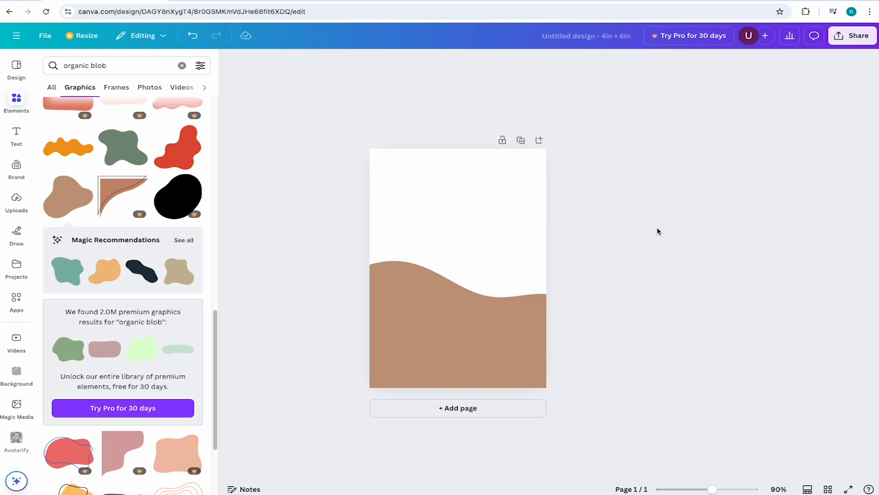
pyautogui.scroll(3, 316, 123)
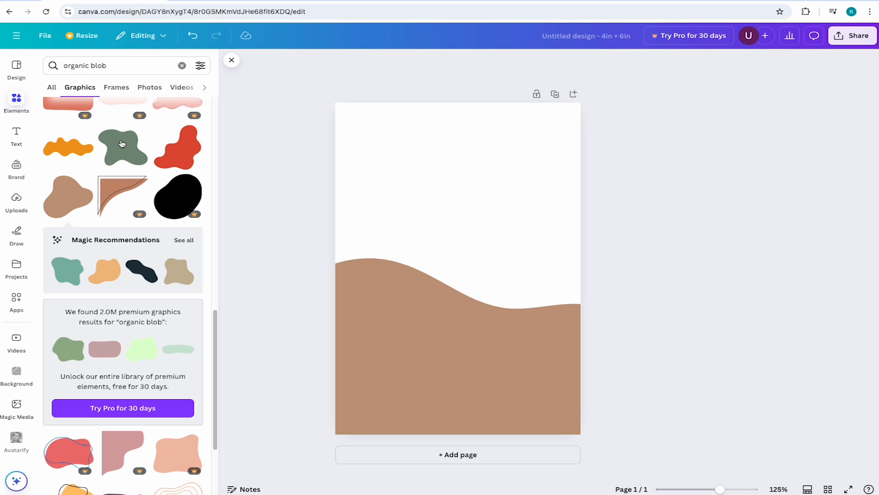
# Step: Recolour the blob with the custom orange #F47135
pyautogui.click(17, 69)
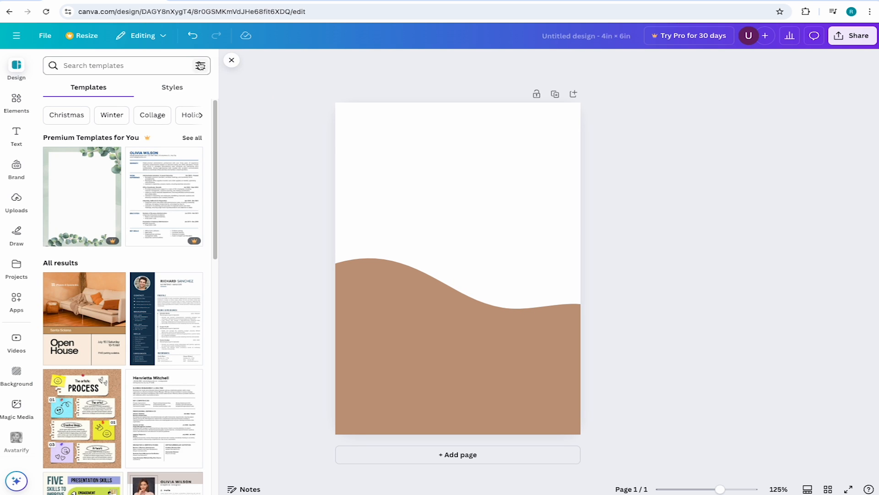
pyautogui.click(231, 60)
pyautogui.click(455, 309)
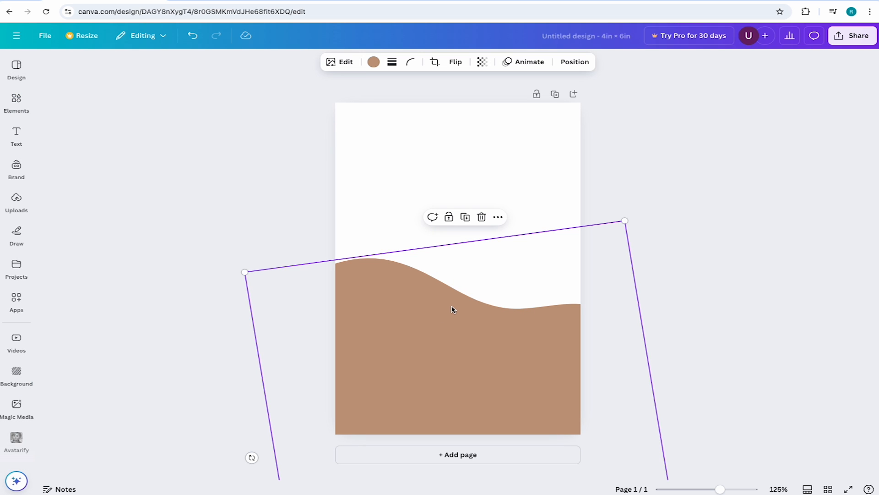
pyautogui.click(373, 62)
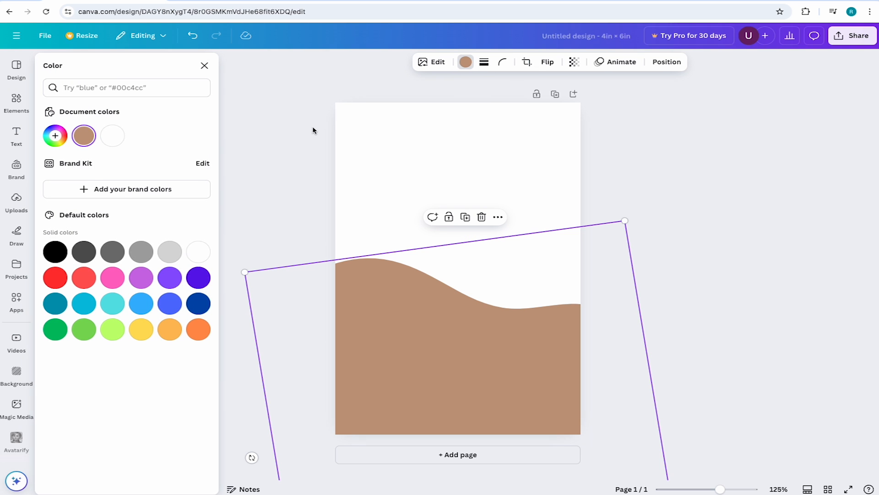
pyautogui.click(57, 135)
pyautogui.moveTo(117, 180); pyautogui.dragTo(154, 171)
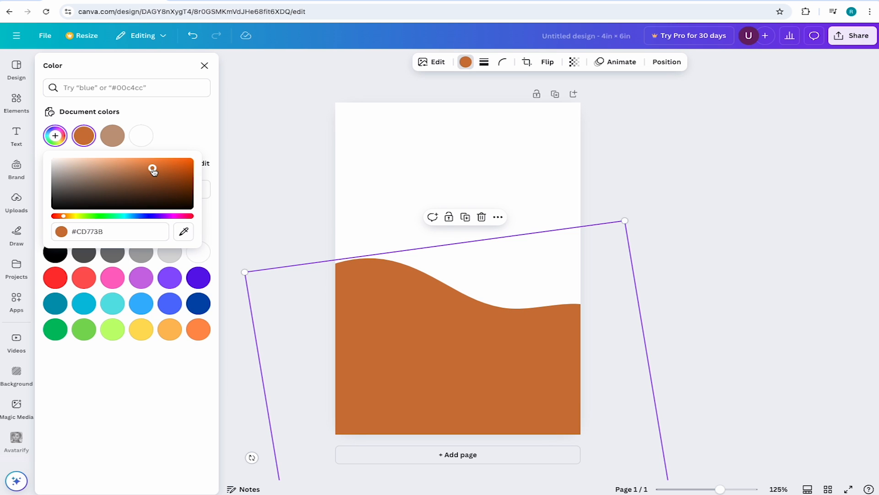
pyautogui.click(124, 236)
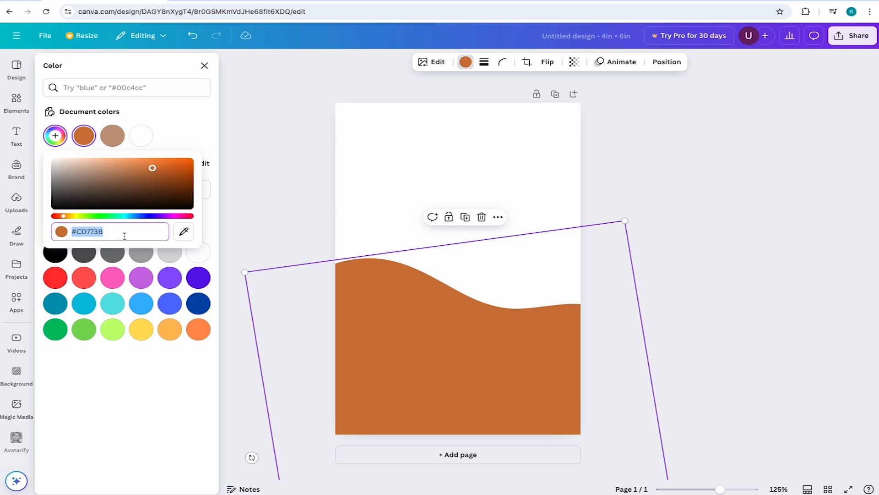
pyautogui.press('BackSpace')
pyautogui.write('#F47135')
pyautogui.press('Return')
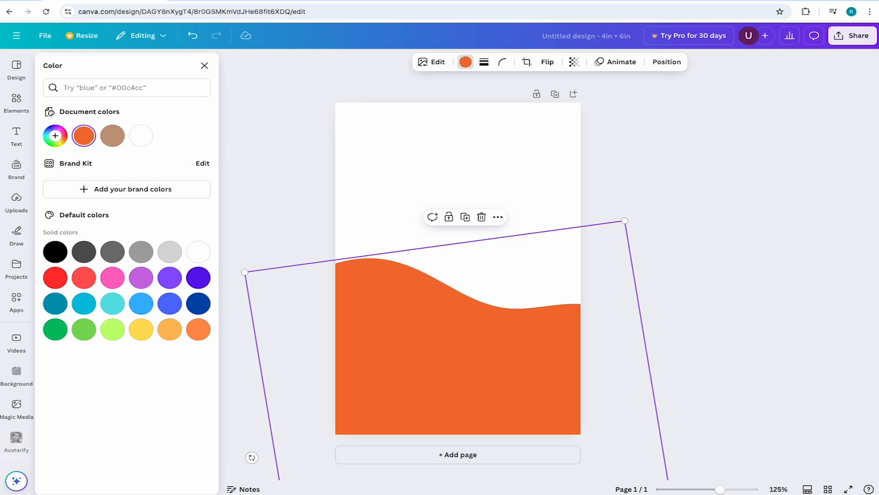
pyautogui.click(296, 160)
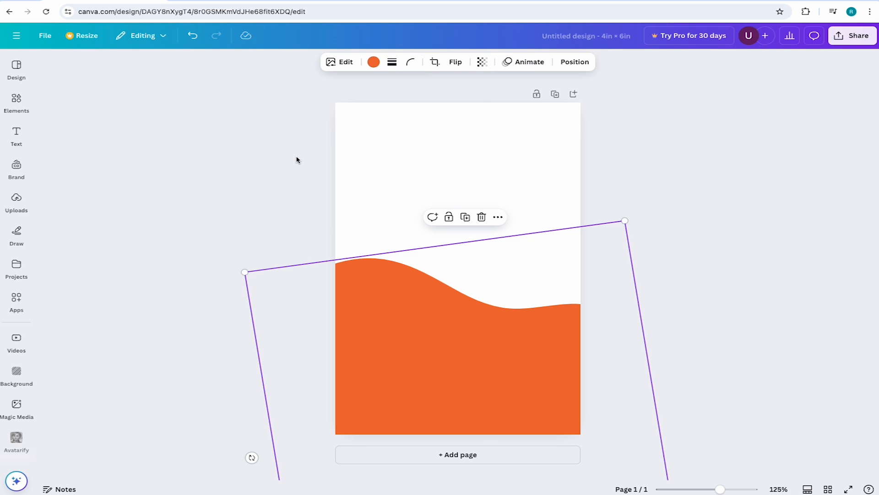
pyautogui.click(663, 225)
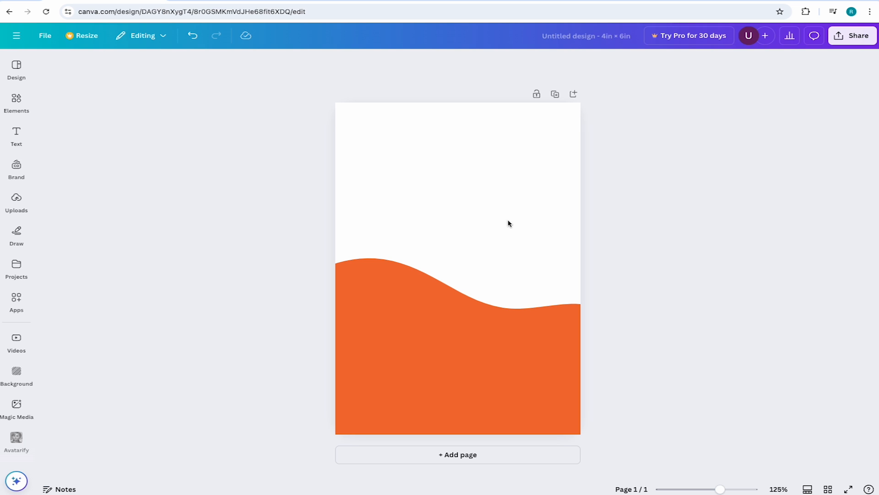
# Step: Change the page background to dark green by pasting a copied hex code as a custom colour
pyautogui.click(462, 194)
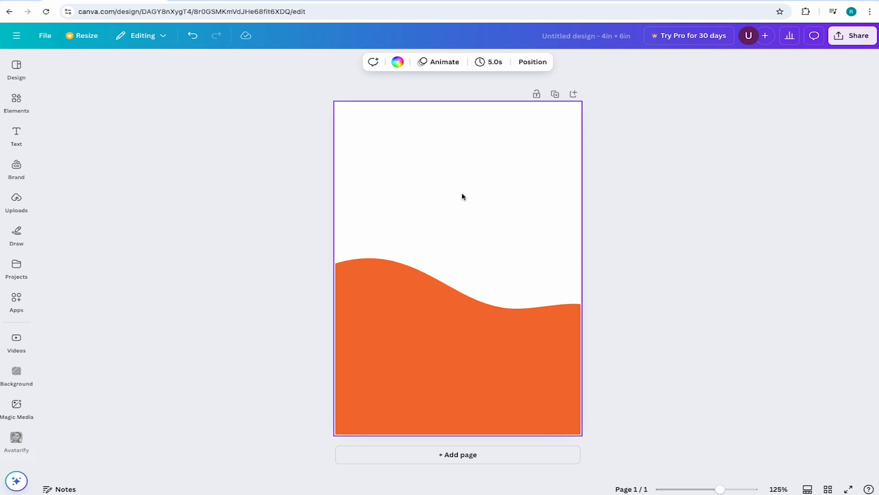
pyautogui.click(397, 62)
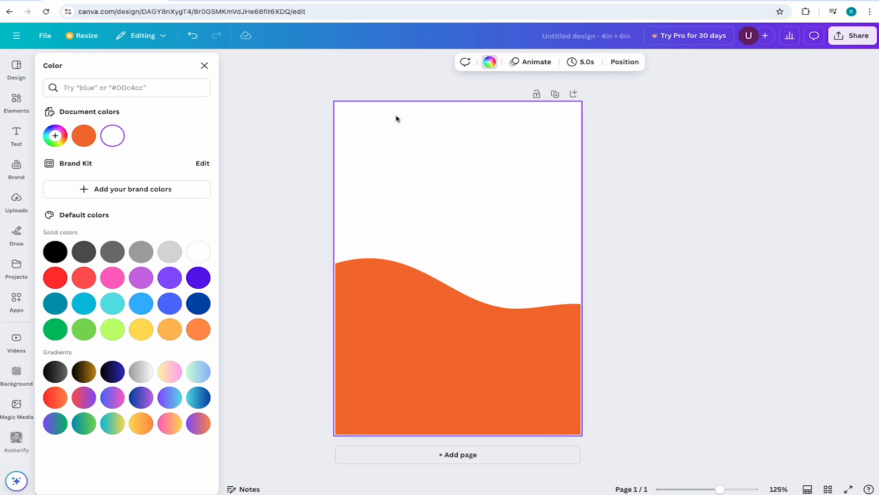
pyautogui.click(56, 135)
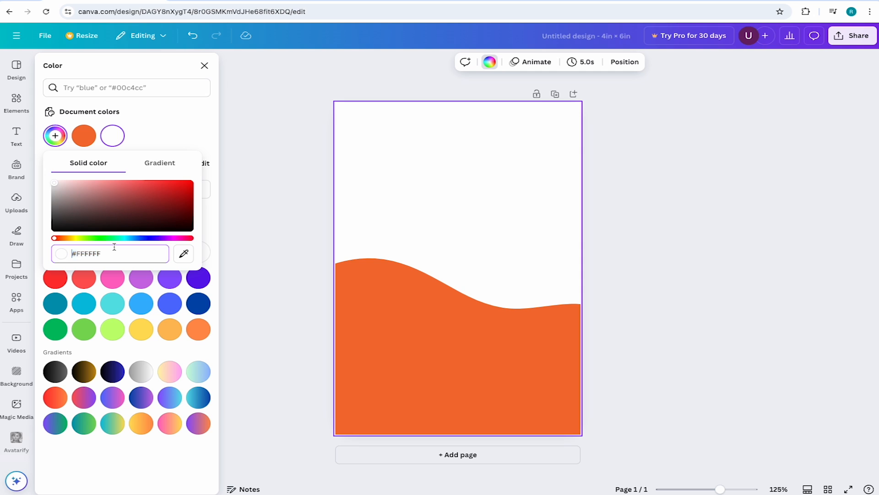
pyautogui.press('BackSpace')
pyautogui.hotkey('ctrl', 'v')
pyautogui.press('Return')
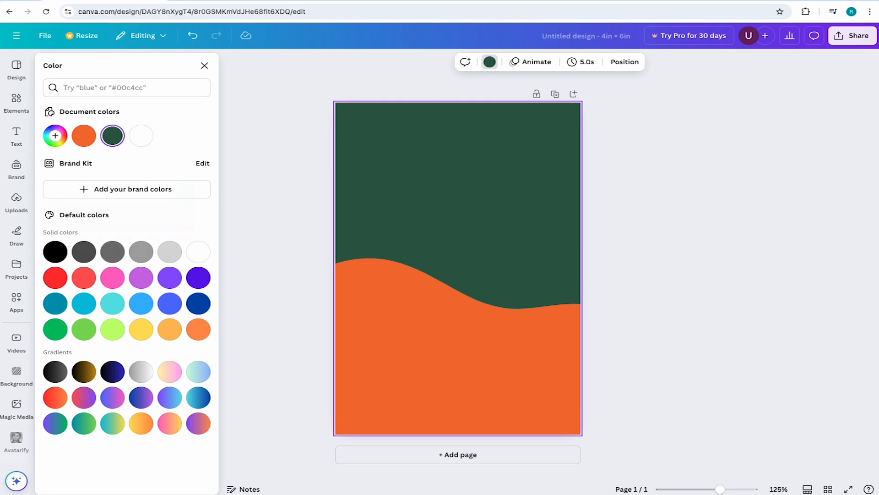
pyautogui.click(687, 216)
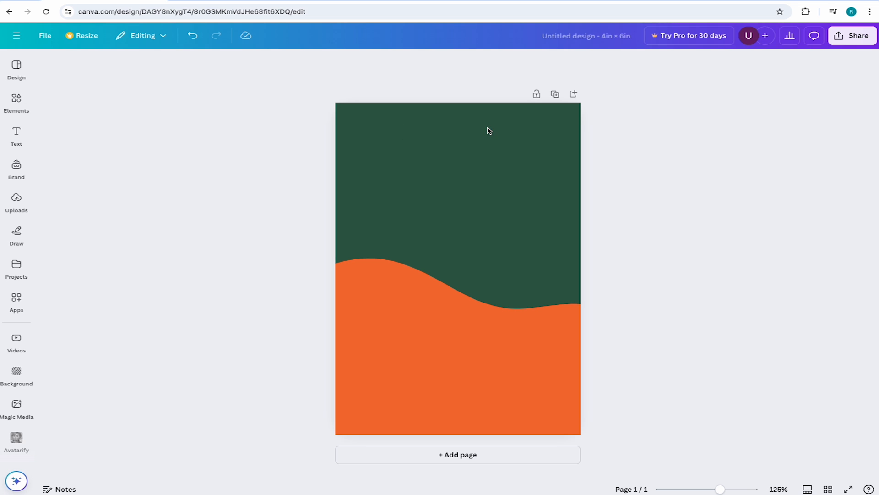
# Step: Upload the white "CASSETTA coffee co." logo file and place it on the page
pyautogui.click(18, 205)
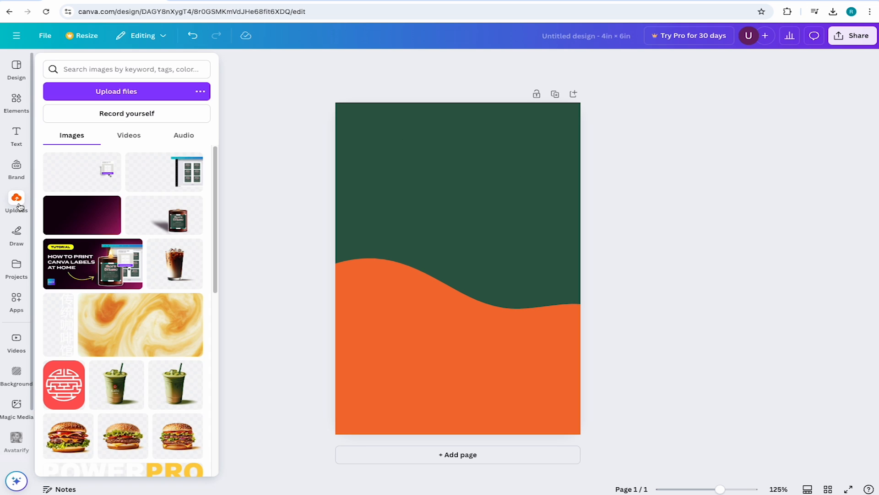
pyautogui.click(160, 96)
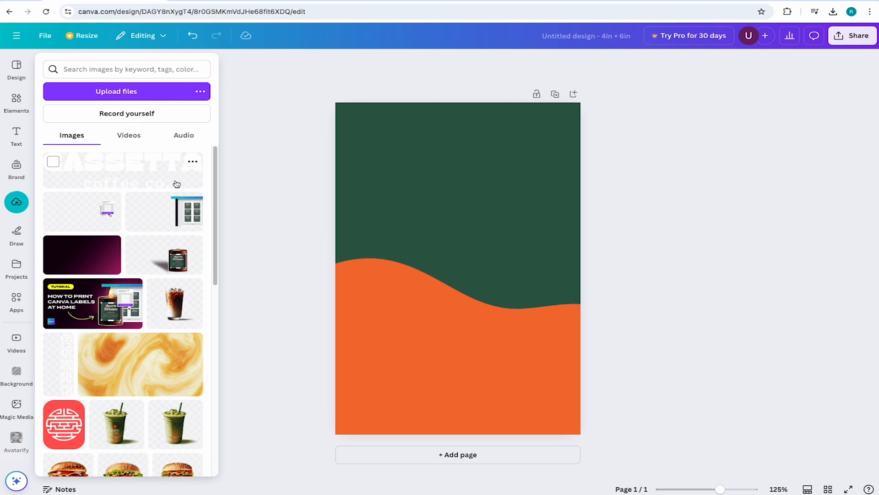
pyautogui.click(134, 174)
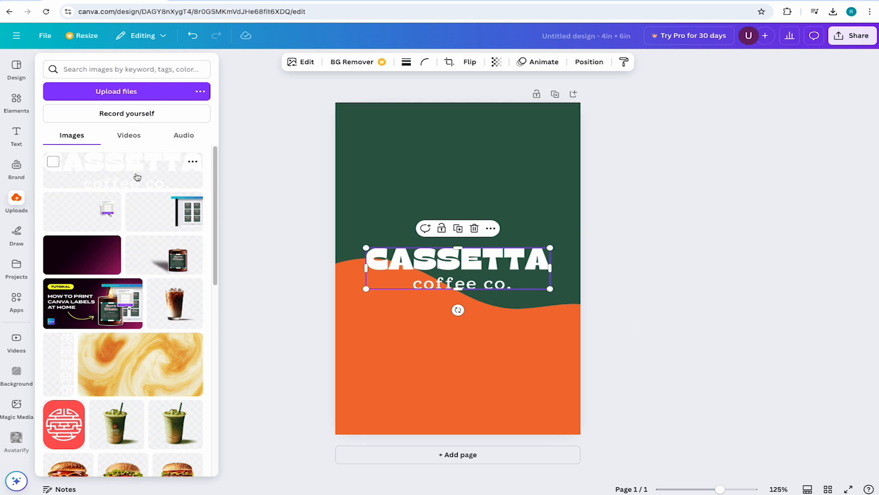
pyautogui.click(280, 138)
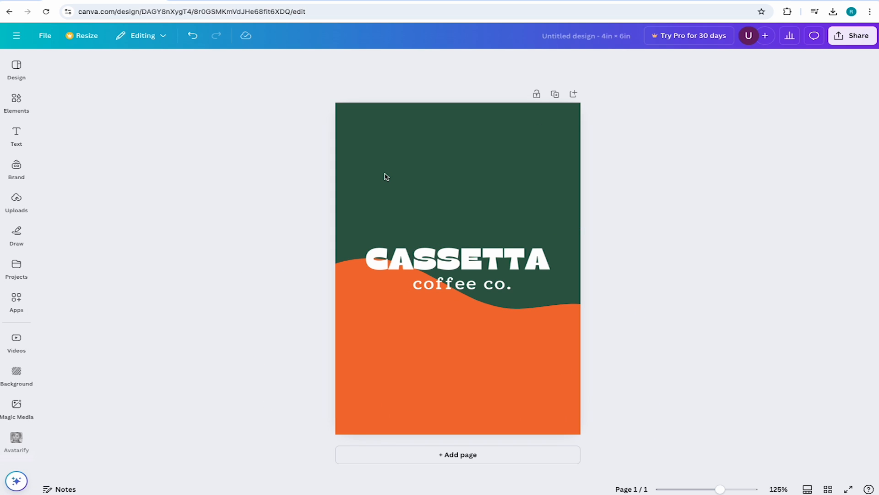
# Step: Show the page margins
pyautogui.click(41, 38)
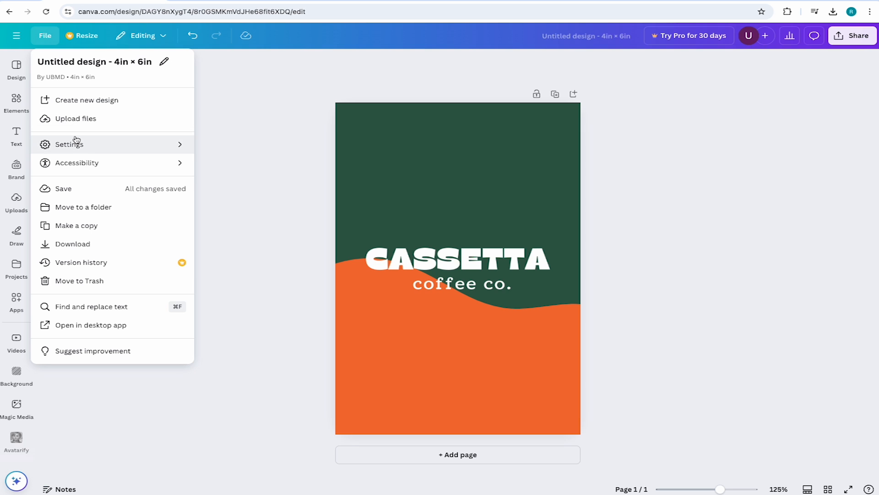
pyautogui.moveTo(154, 150)
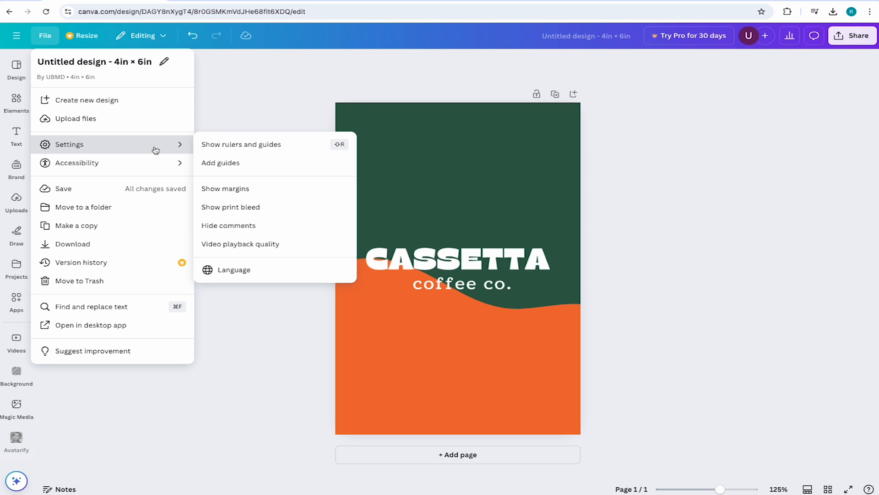
pyautogui.click(243, 188)
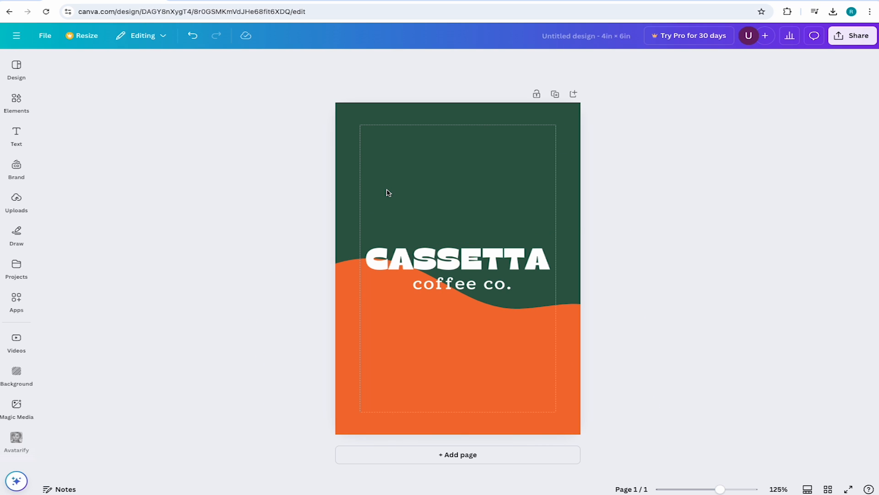
# Step: Shrink the logo to about 2.2 in wide and centre it against the top margin of the page
pyautogui.click(481, 266)
pyautogui.moveTo(479, 268); pyautogui.dragTo(483, 156)
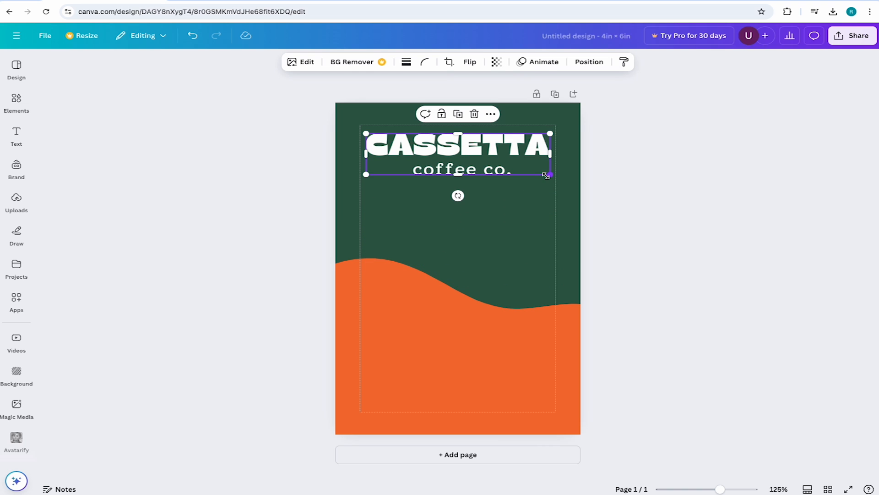
pyautogui.moveTo(545, 174); pyautogui.dragTo(499, 156)
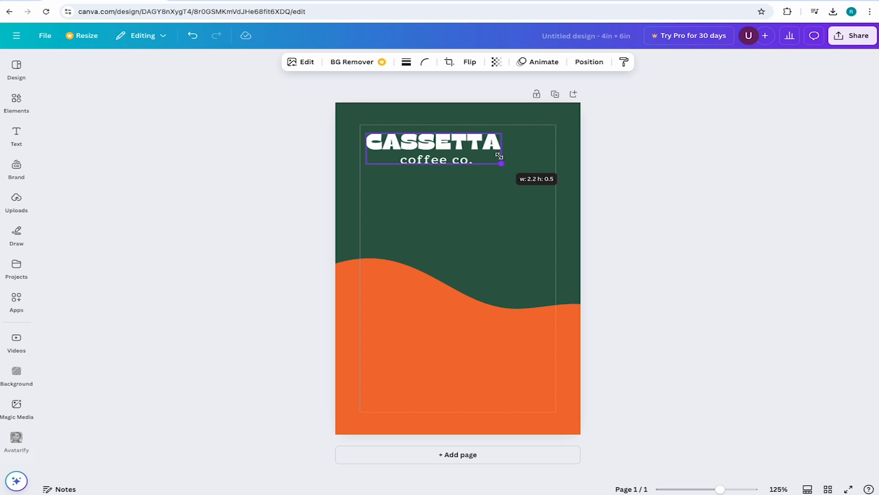
pyautogui.moveTo(499, 156); pyautogui.dragTo(496, 156)
pyautogui.moveTo(440, 142); pyautogui.dragTo(468, 138)
pyautogui.click(651, 136)
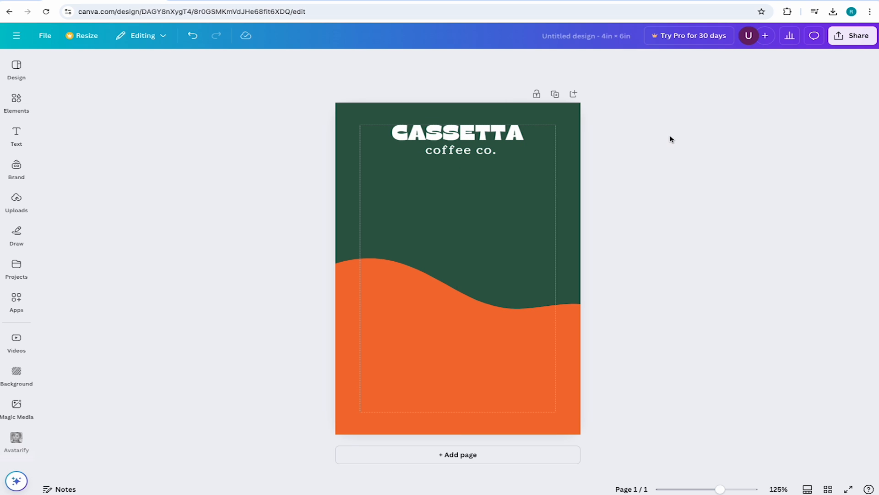
# Step: Hide the page margins
pyautogui.click(43, 38)
pyautogui.moveTo(79, 145)
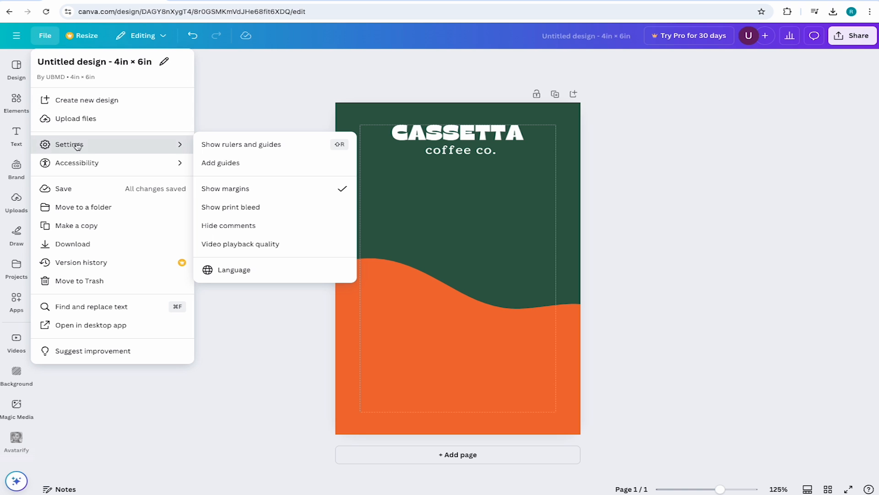
pyautogui.click(287, 190)
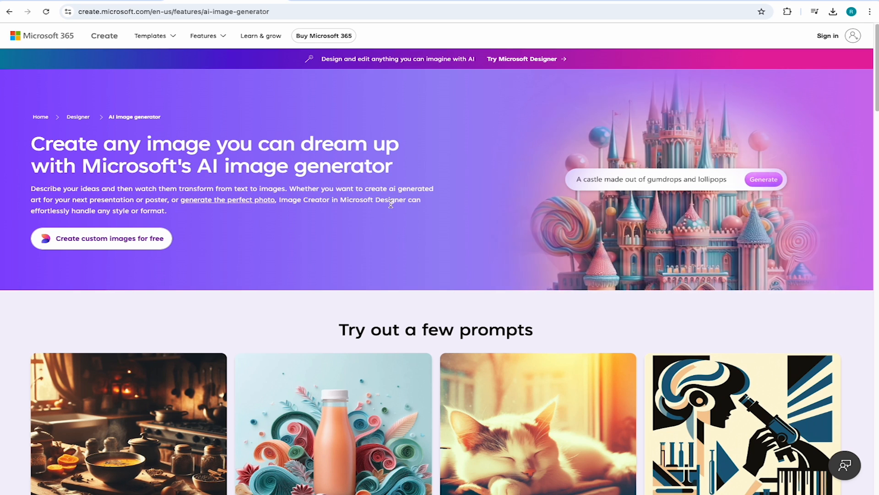
# Step: Switch to Microsoft Designer's image creator and set the image size to Portrait (1024 x 1792)
pyautogui.click(82, 243)
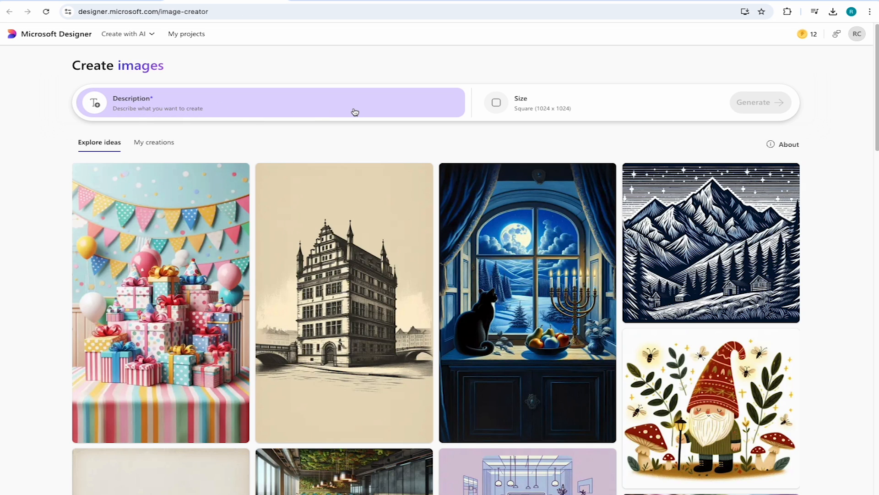
pyautogui.click(529, 109)
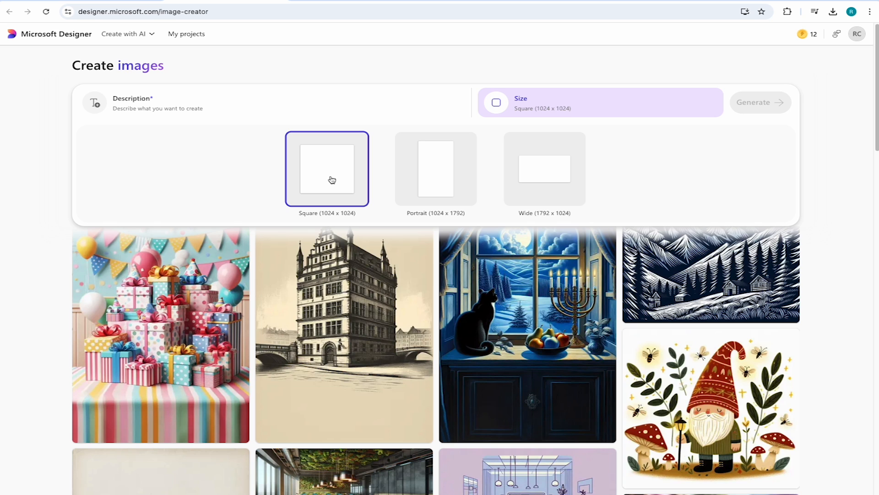
pyautogui.click(457, 163)
# Step: Generate images from the description "Iced coffee in a glass on a white background"
pyautogui.click(245, 108)
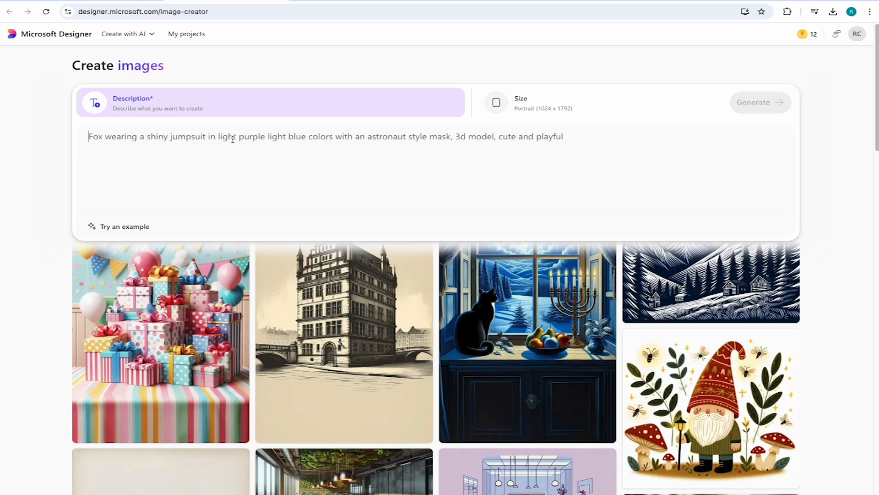
pyautogui.write('Iced')
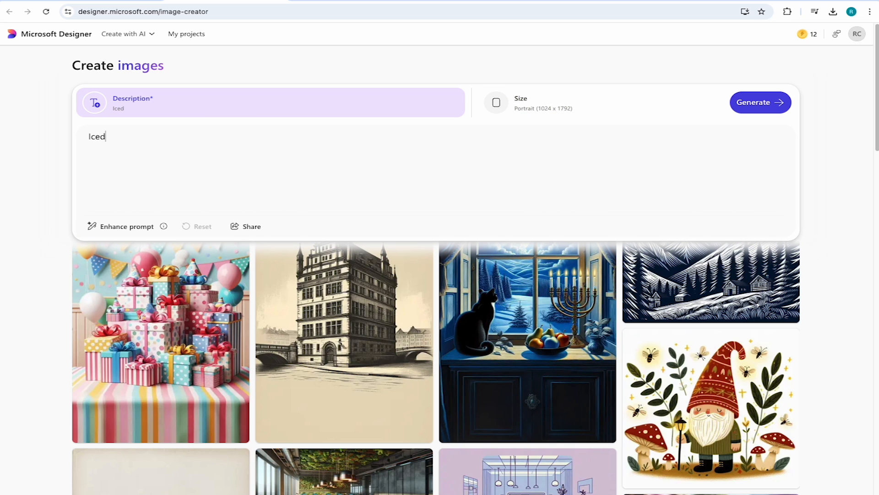
pyautogui.write(' coffee in a glass')
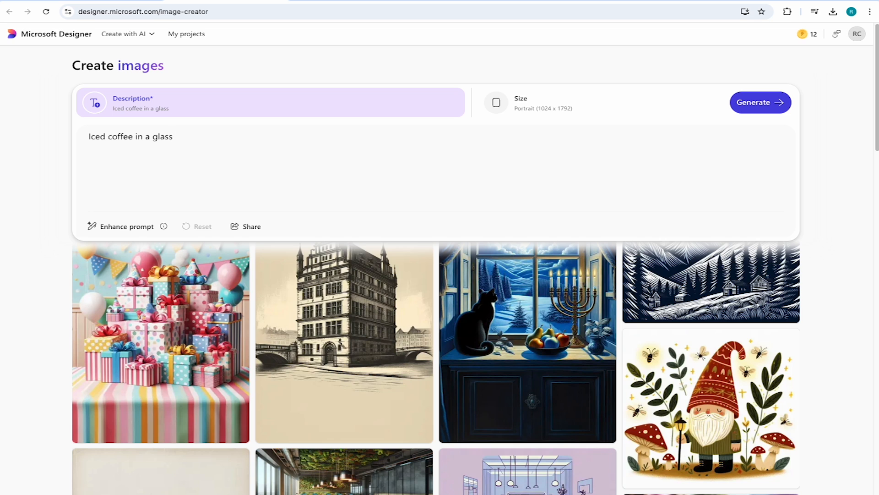
pyautogui.write('on a white background')
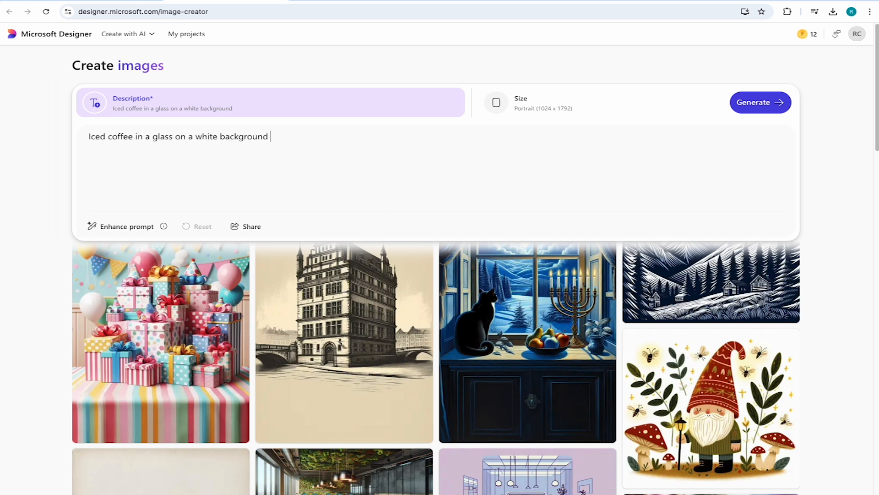
pyautogui.click(760, 103)
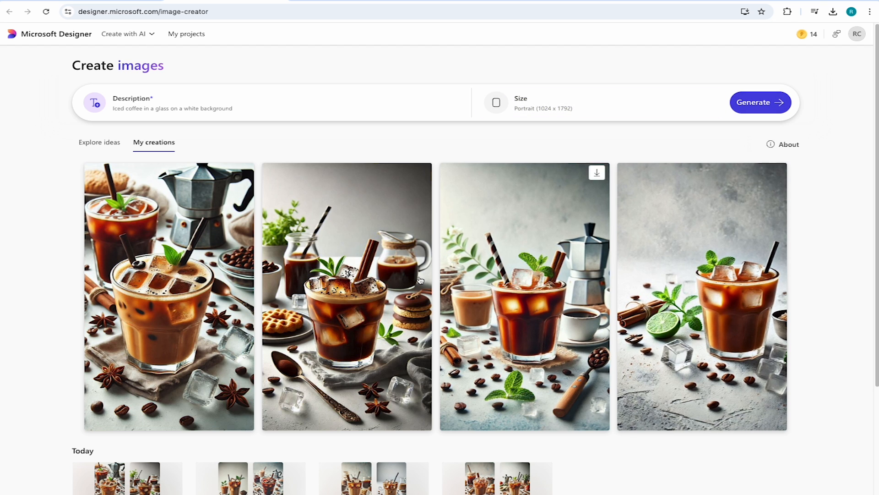
# Step: Extend the image description with "studio head on" and generate a new set of images
pyautogui.click(304, 114)
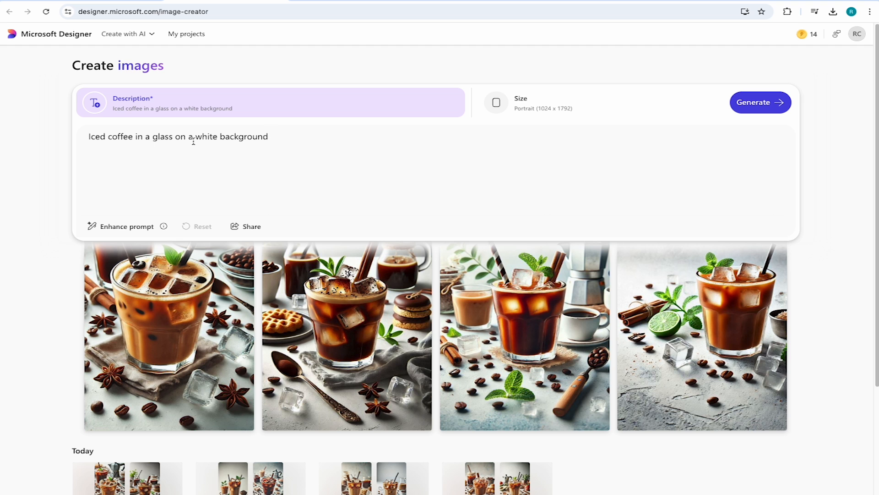
pyautogui.write('studio headon')
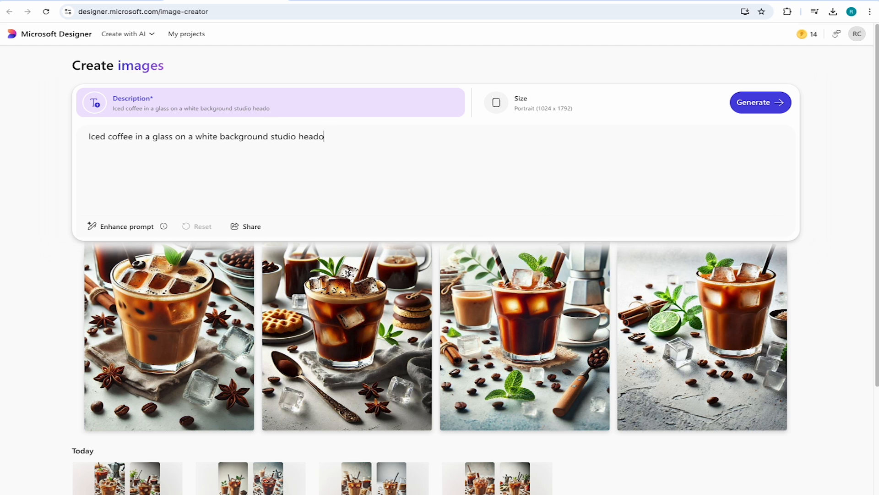
pyautogui.click(760, 102)
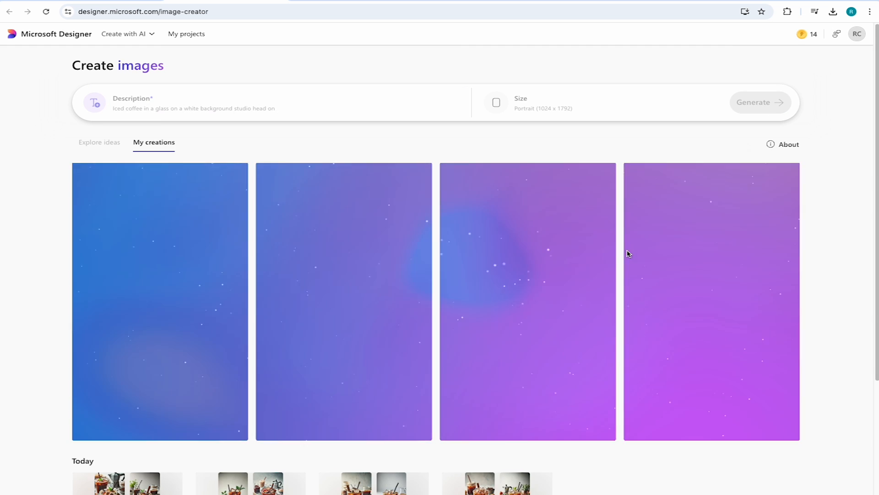
pyautogui.click(756, 103)
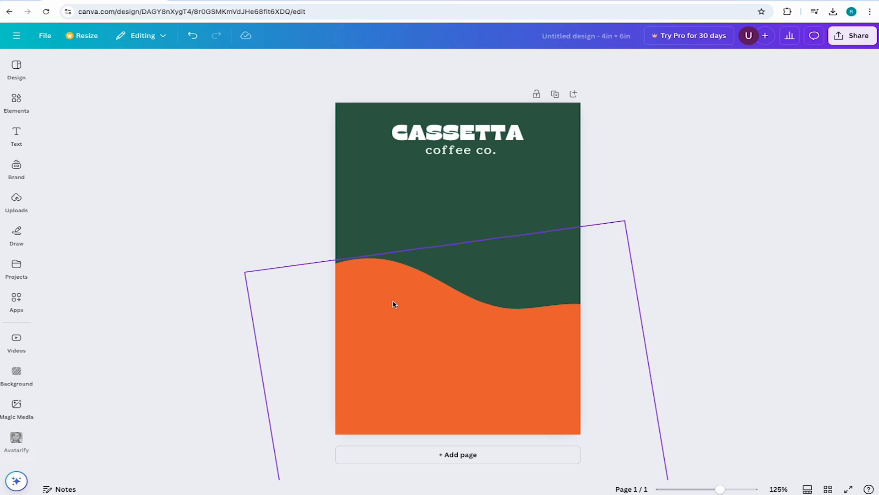
# Step: Switch back to the Canva design and place the cut-out iced coffee image in the middle of the page below the logo
pyautogui.moveTo(394, 304); pyautogui.dragTo(177, 347)
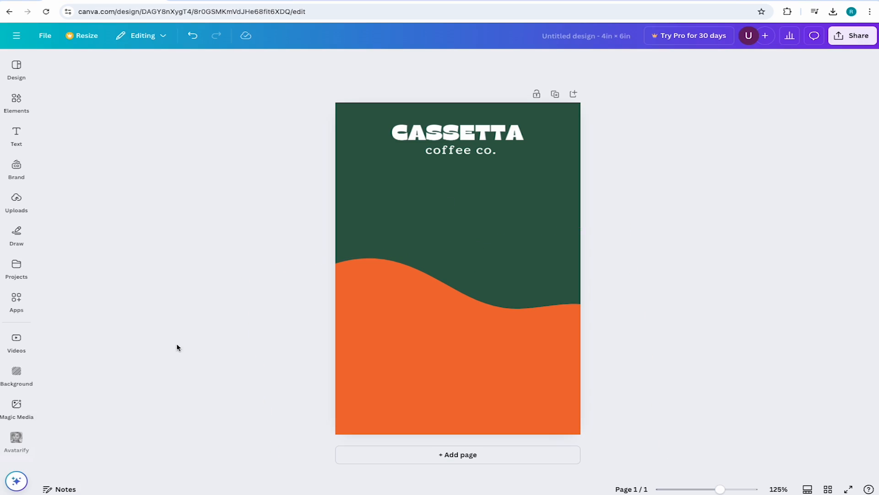
pyautogui.click(284, 212)
pyautogui.click(412, 236)
pyautogui.moveTo(538, 341); pyautogui.dragTo(457, 256)
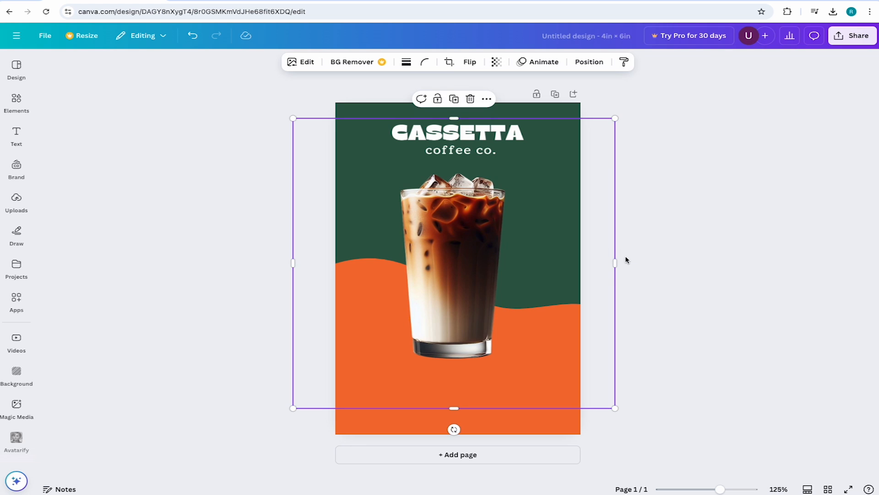
# Step: Enlarge the iced coffee image slightly, crop its empty margins close to the glass on all four sides, and centre it under the logo
pyautogui.moveTo(616, 407); pyautogui.dragTo(634, 424)
pyautogui.moveTo(469, 304); pyautogui.dragTo(459, 275)
pyautogui.moveTo(450, 106); pyautogui.dragTo(457, 158)
pyautogui.moveTo(466, 369); pyautogui.dragTo(458, 369)
pyautogui.moveTo(622, 262); pyautogui.dragTo(509, 264)
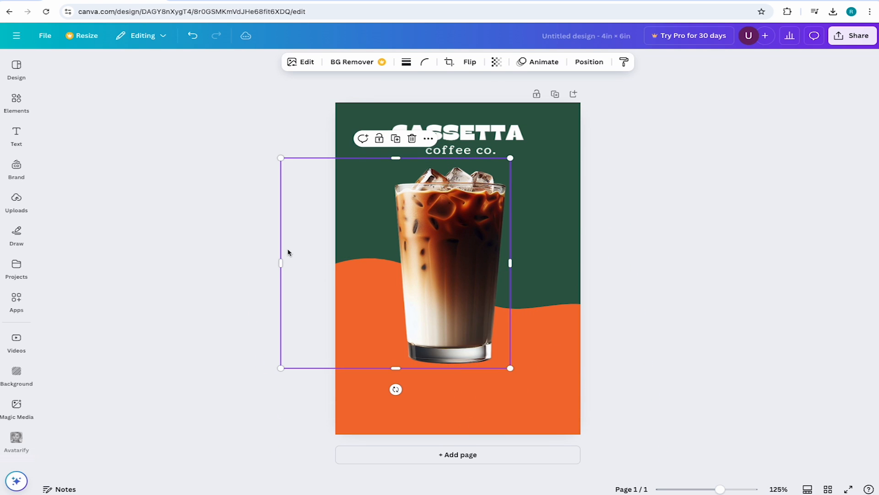
pyautogui.moveTo(279, 264); pyautogui.dragTo(387, 264)
pyautogui.click(663, 229)
pyautogui.click(483, 245)
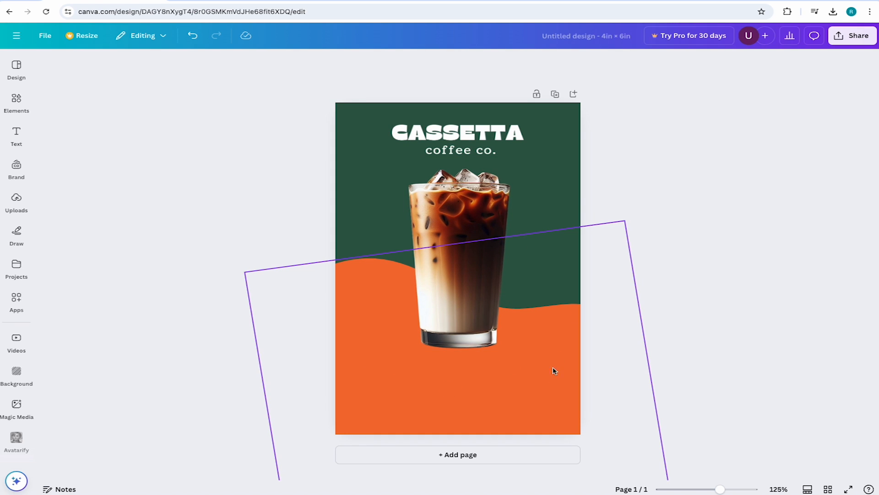
# Step: Rotate the orange wave shape so its edge slopes down behind the glass and the orange still fills the lower page
pyautogui.click(547, 385)
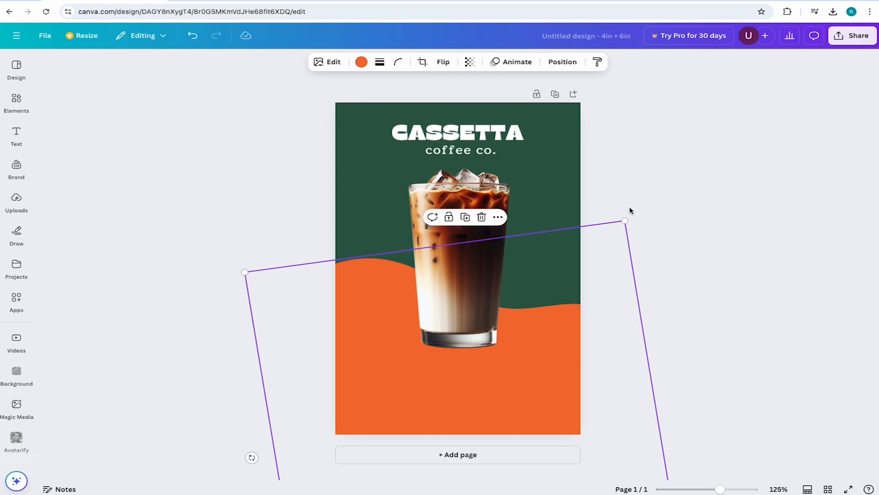
pyautogui.scroll(-2, 671, 243)
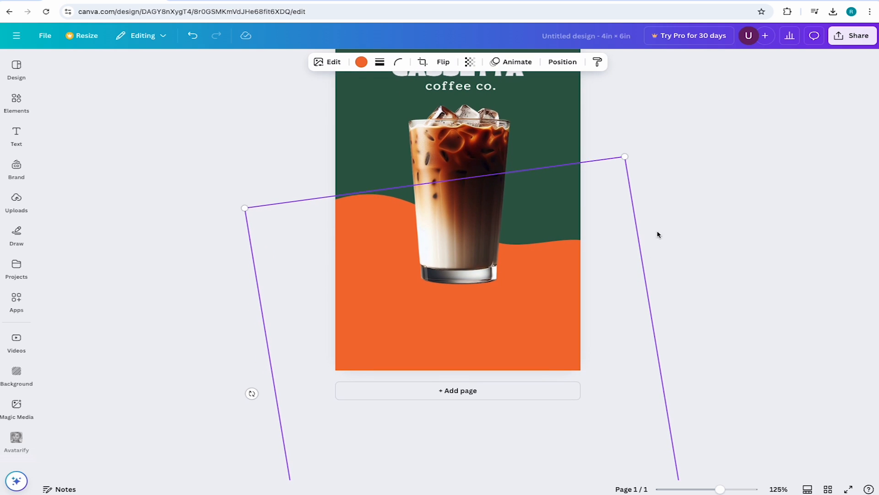
pyautogui.moveTo(251, 395); pyautogui.dragTo(493, 339)
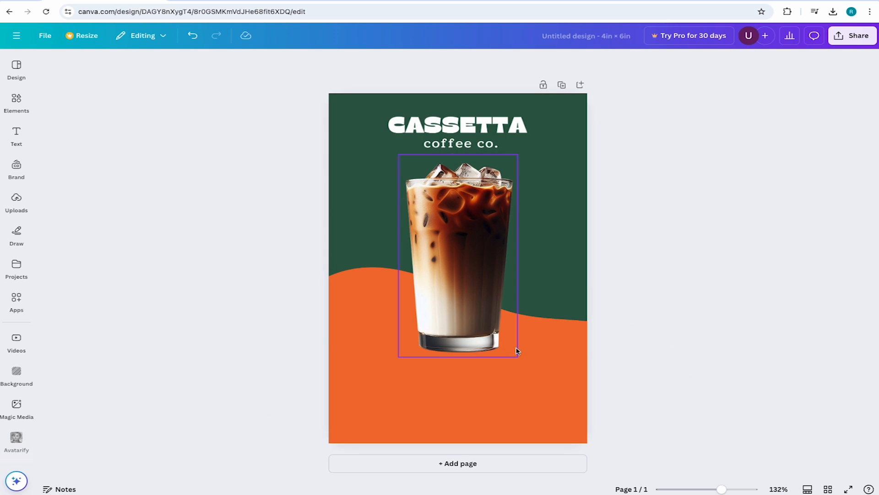
# Step: Search the graphics for "shadow" and place a thin, soft grey oval shadow over the base of the glass
pyautogui.click(17, 100)
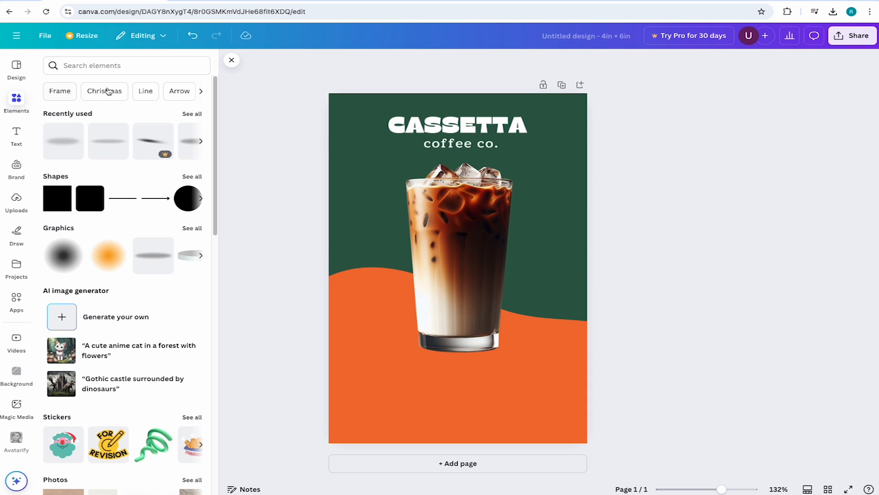
pyautogui.click(110, 69)
pyautogui.write('shadow')
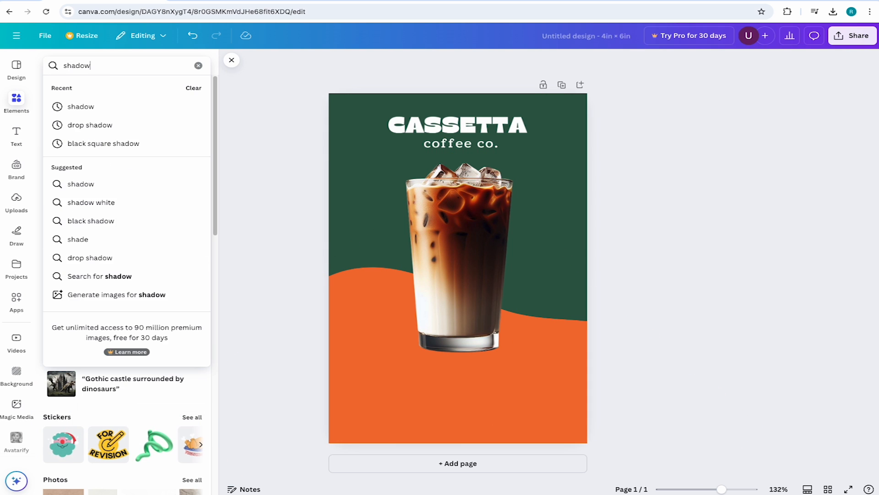
pyautogui.press('Return')
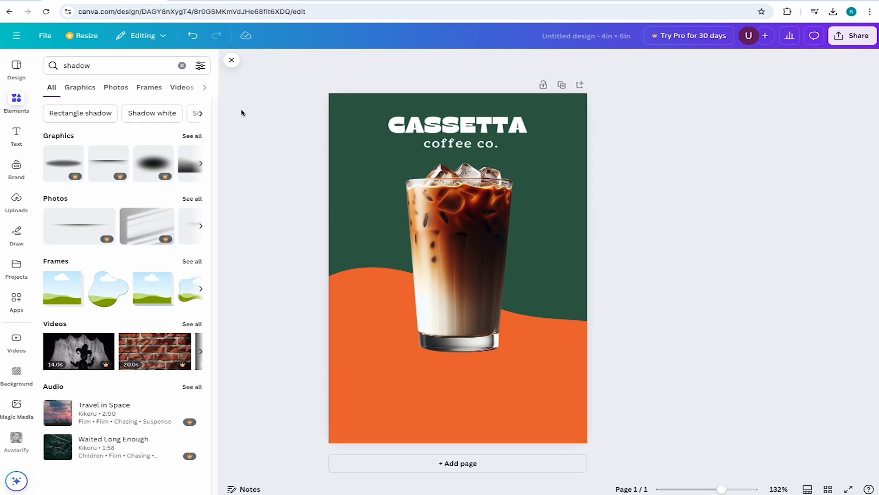
pyautogui.click(194, 136)
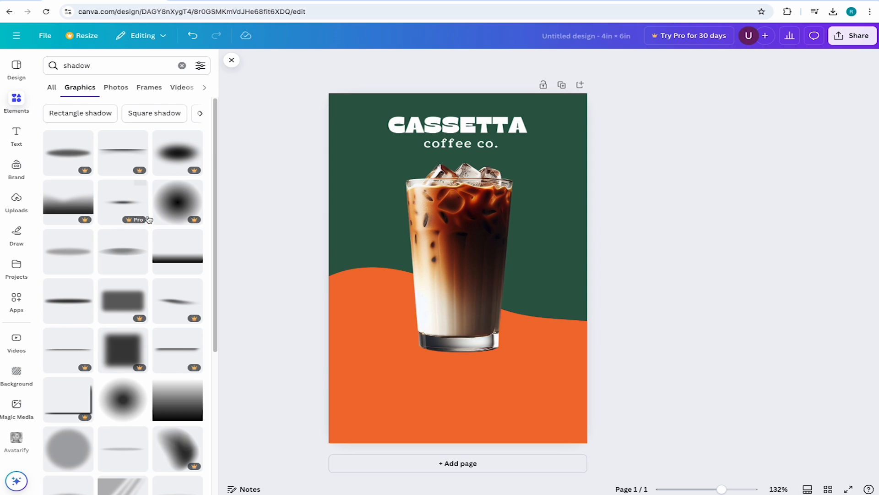
pyautogui.scroll(-5, 153, 224)
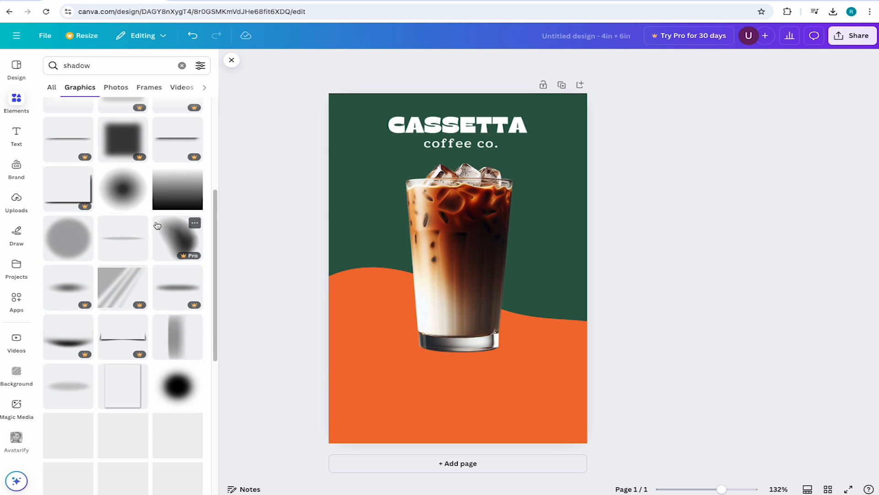
pyautogui.scroll(-7, 160, 224)
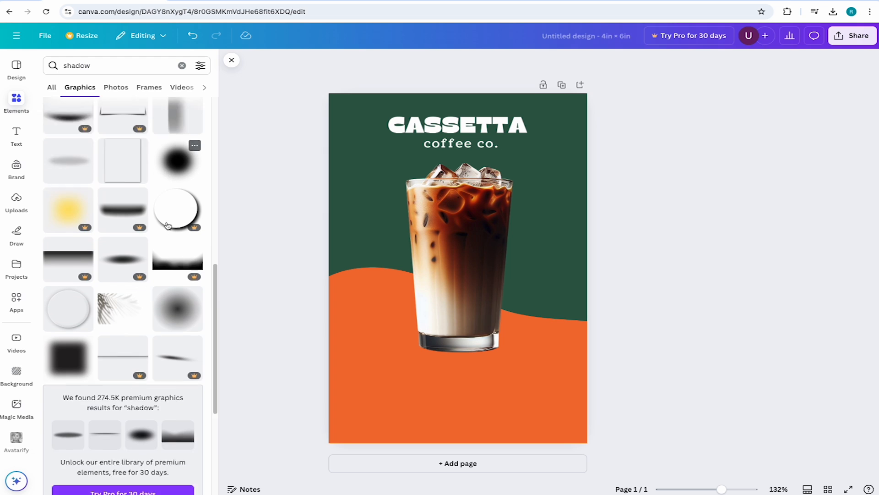
pyautogui.scroll(-5, 168, 225)
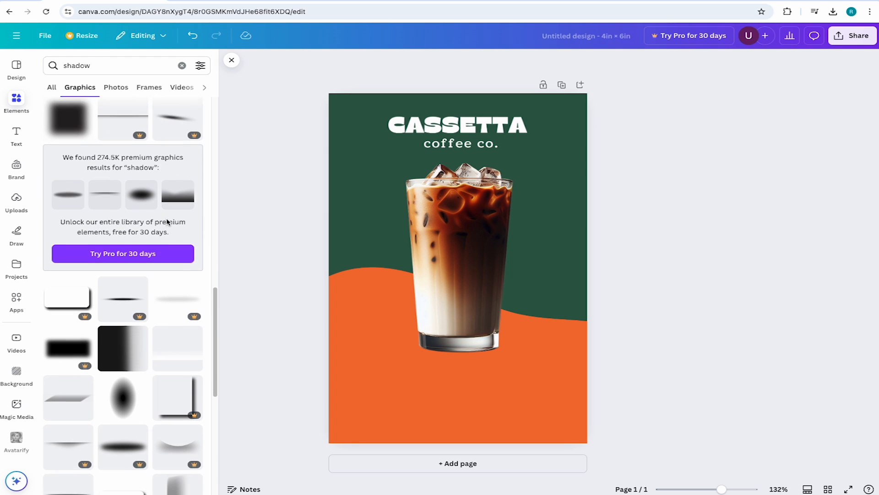
pyautogui.scroll(-6, 169, 222)
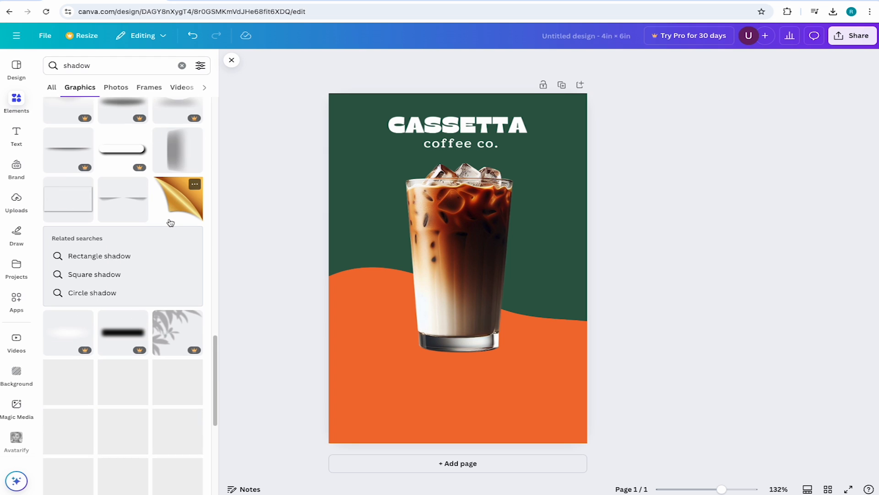
pyautogui.scroll(-6, 171, 223)
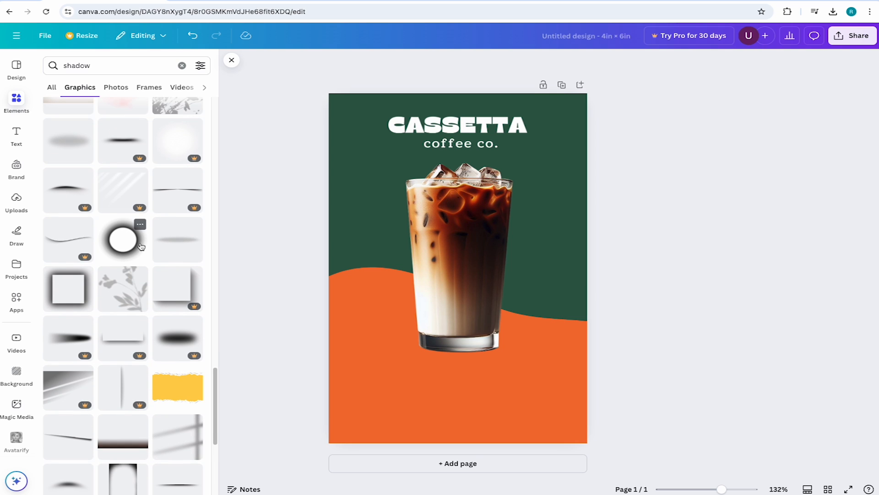
pyautogui.click(173, 247)
pyautogui.moveTo(426, 268); pyautogui.dragTo(479, 348)
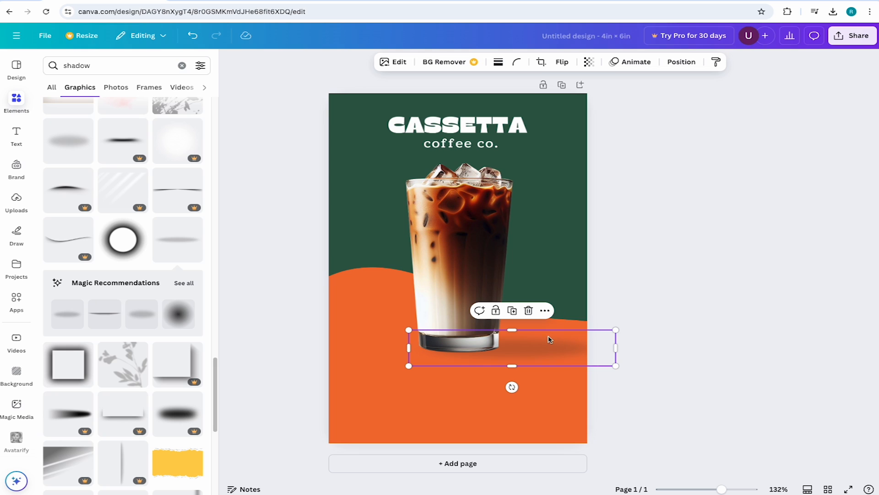
# Step: Shrink the oval shadow slightly and align its left edge with the glass image so it extends to the right of the base
pyautogui.moveTo(616, 366); pyautogui.dragTo(594, 362)
pyautogui.moveTo(542, 353)
pyautogui.mouseDown()
pyautogui.moveTo(527, 353)
pyautogui.moveTo(533, 351)
pyautogui.mouseUp()
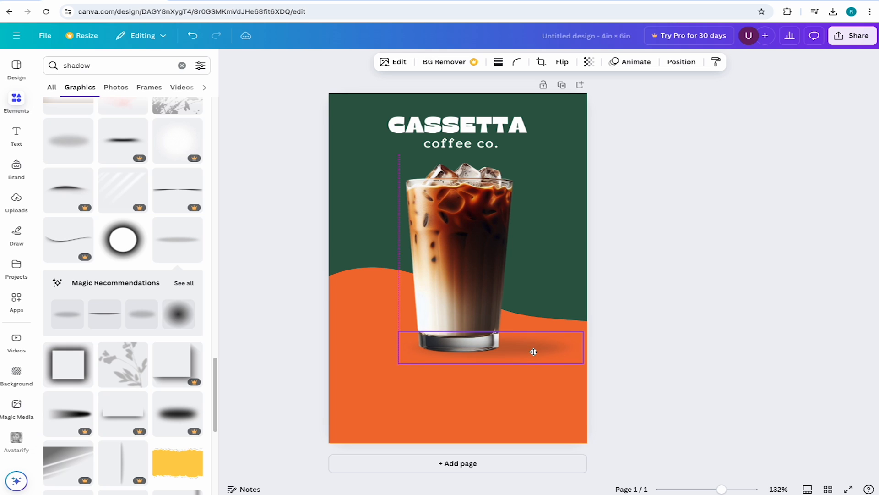
pyautogui.click(675, 323)
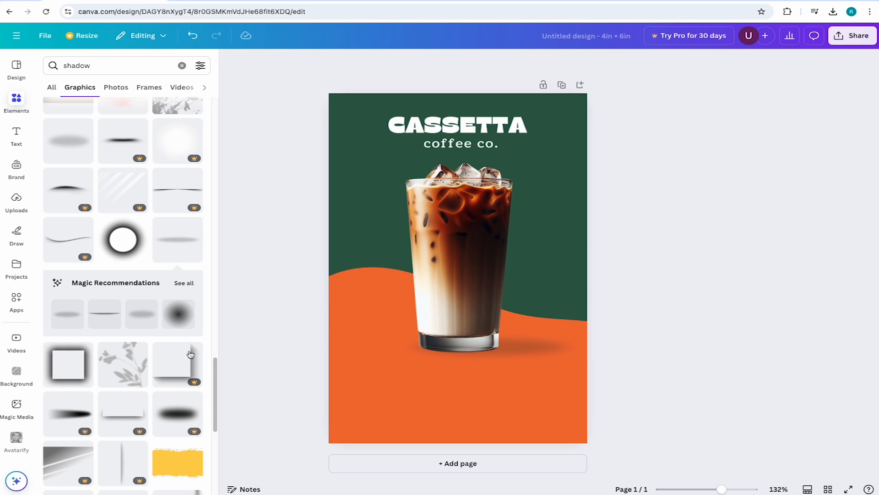
# Step: Add a second soft grey oval shadow, make it smaller than the first, and position it around the base of the glass
pyautogui.scroll(-6, 190, 354)
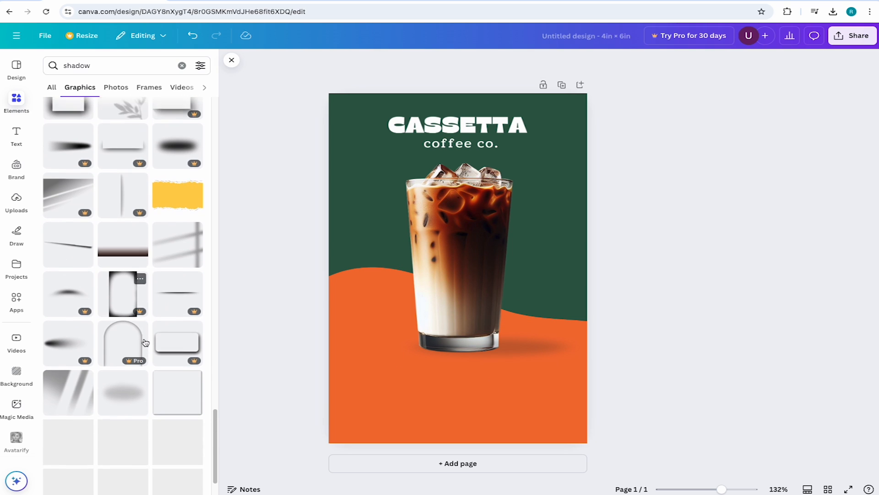
pyautogui.scroll(-5, 145, 343)
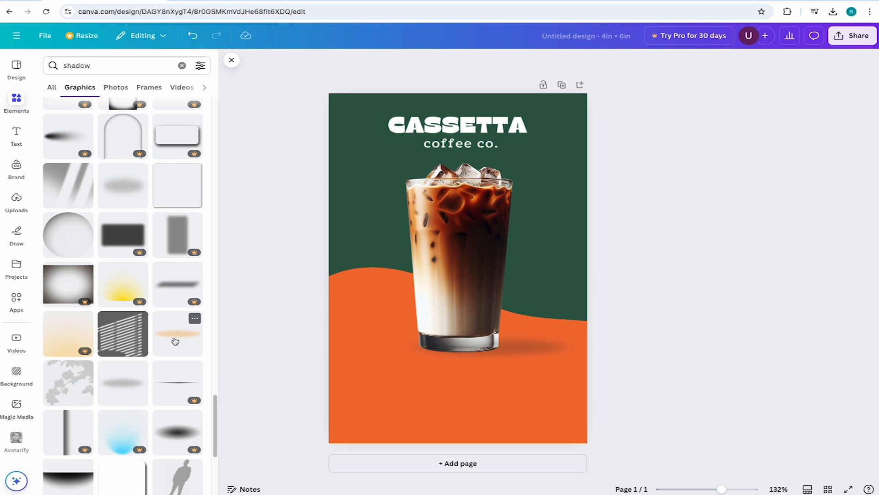
pyautogui.scroll(-1, 174, 340)
pyautogui.click(123, 344)
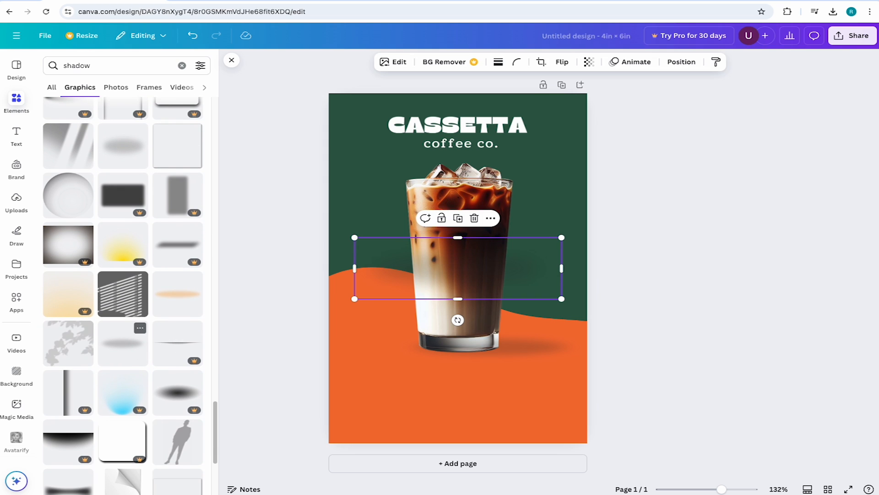
pyautogui.moveTo(528, 291); pyautogui.dragTo(506, 345)
pyautogui.click(773, 321)
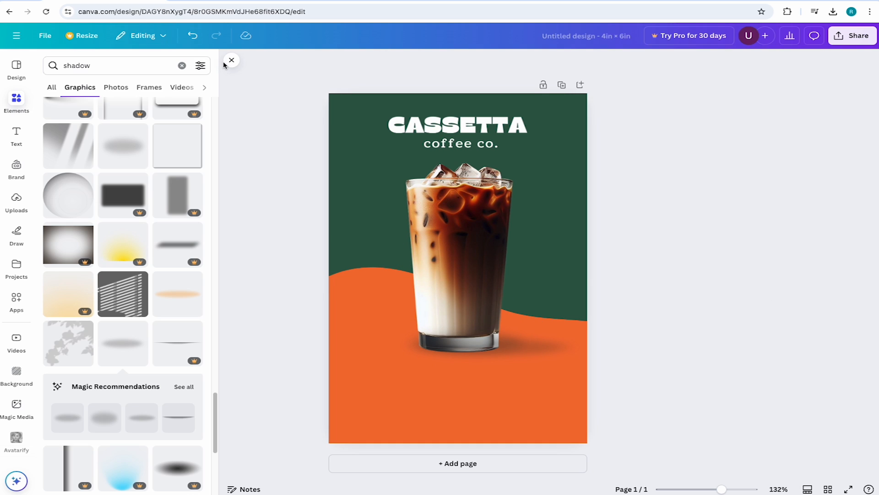
pyautogui.click(225, 64)
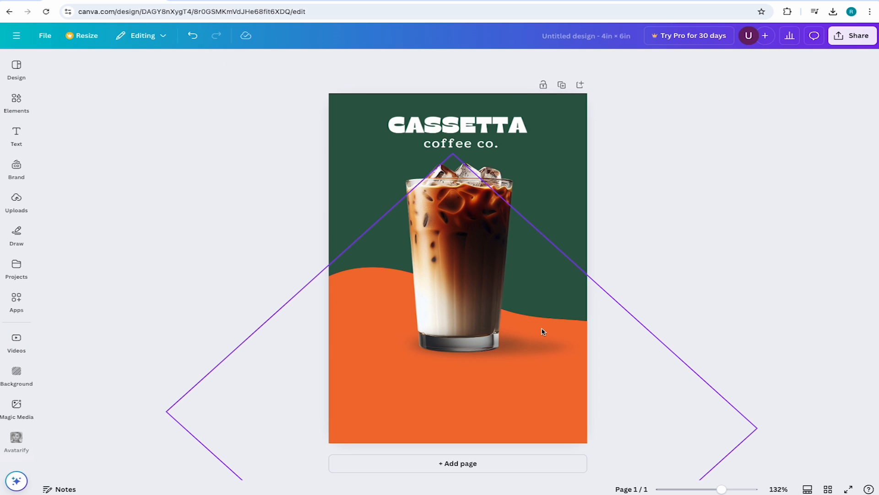
# Step: Move both soft oval shadow layers directly beneath the iced coffee glass in the layer order
pyautogui.click(531, 340)
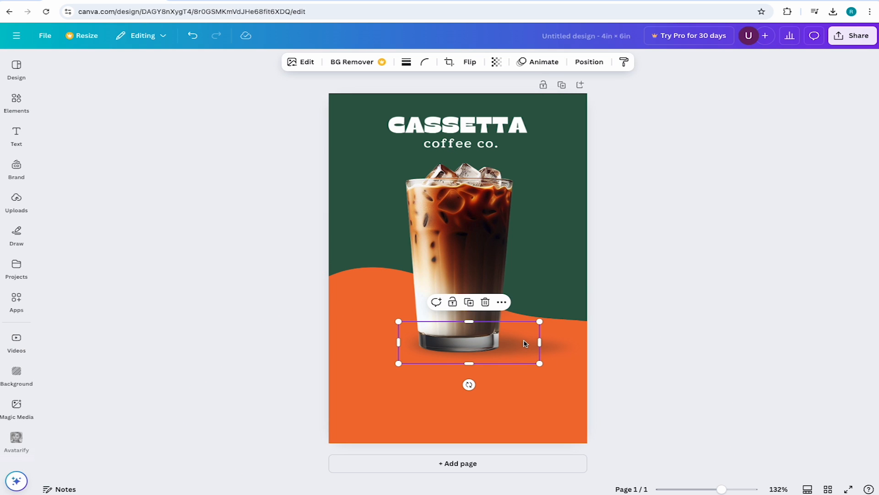
pyautogui.click(591, 62)
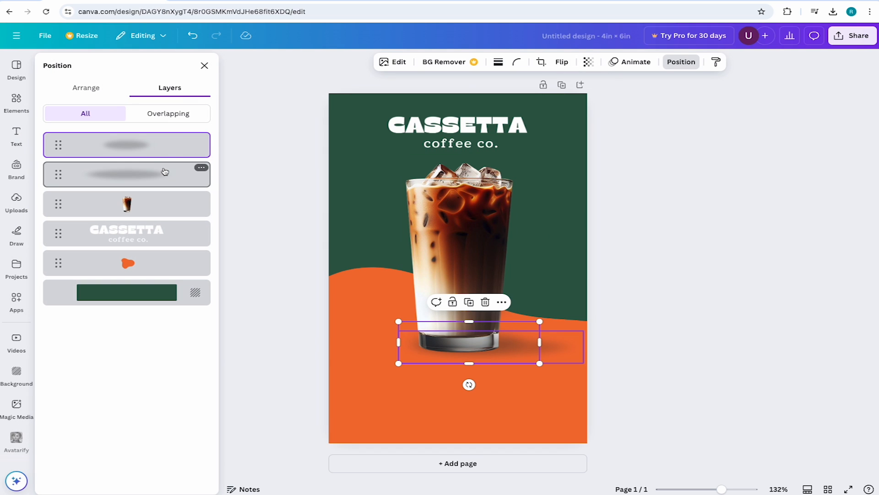
pyautogui.keyDown('shift'); pyautogui.click(158, 175); pyautogui.keyUp('shift')
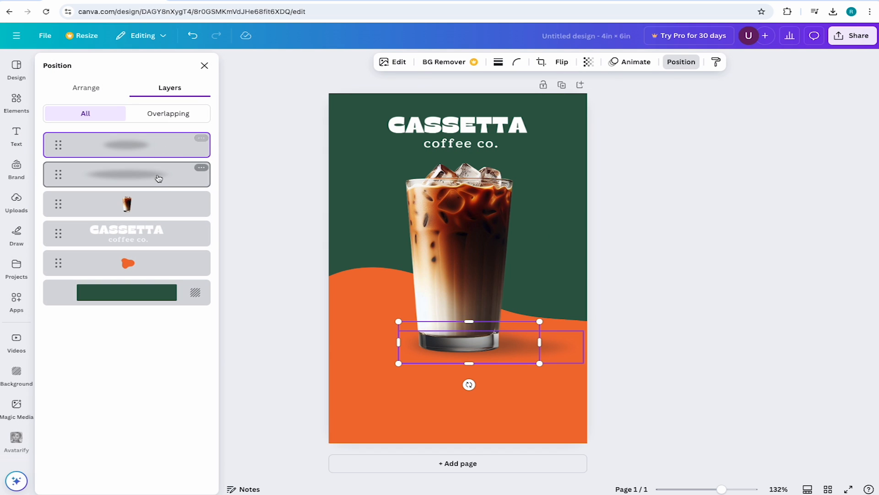
pyautogui.moveTo(162, 154); pyautogui.dragTo(169, 229)
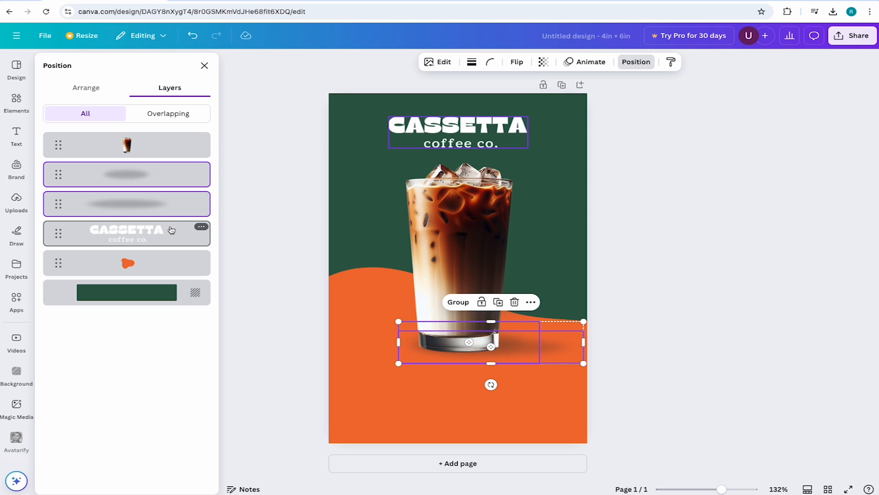
pyautogui.click(622, 291)
pyautogui.click(642, 292)
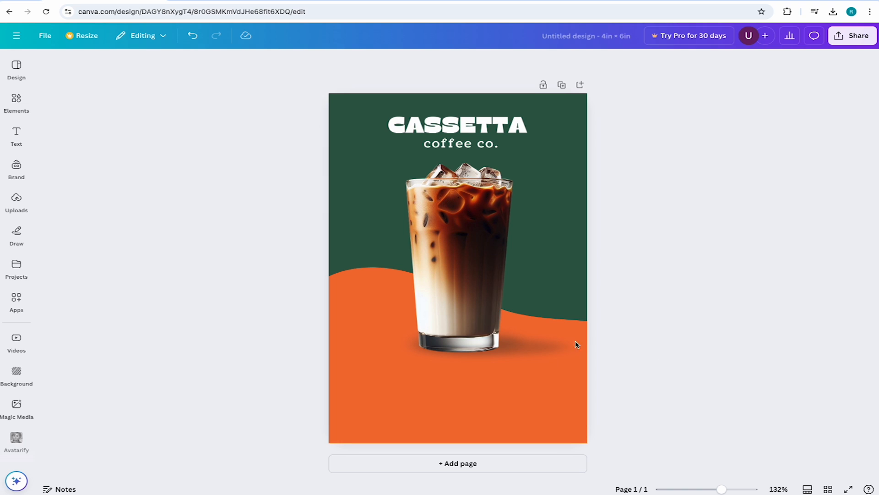
# Step: Apply the Pomelo duotone effect to the wider oval shadow beneath the glass
pyautogui.click(550, 359)
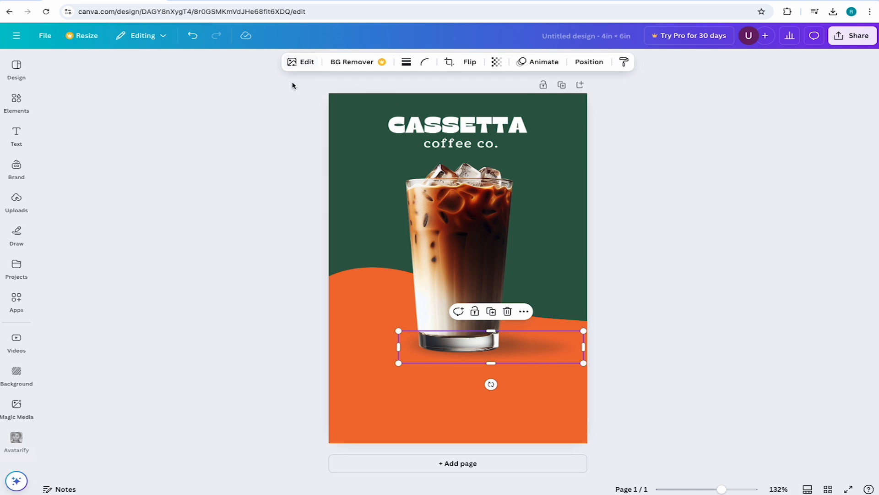
pyautogui.click(299, 63)
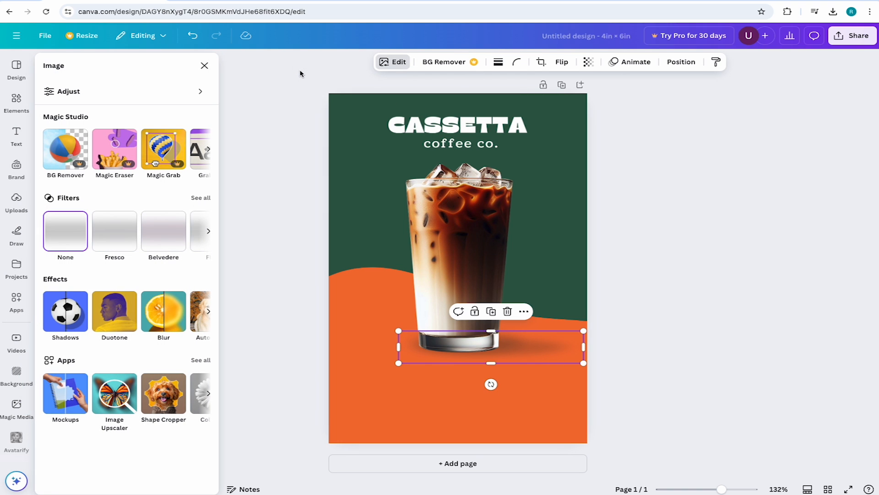
pyautogui.click(116, 313)
pyautogui.scroll(-3, 165, 293)
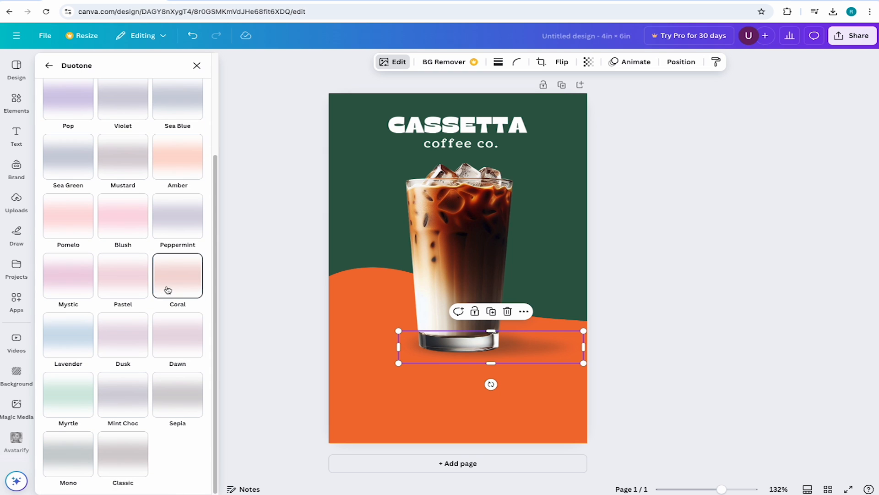
pyautogui.click(80, 222)
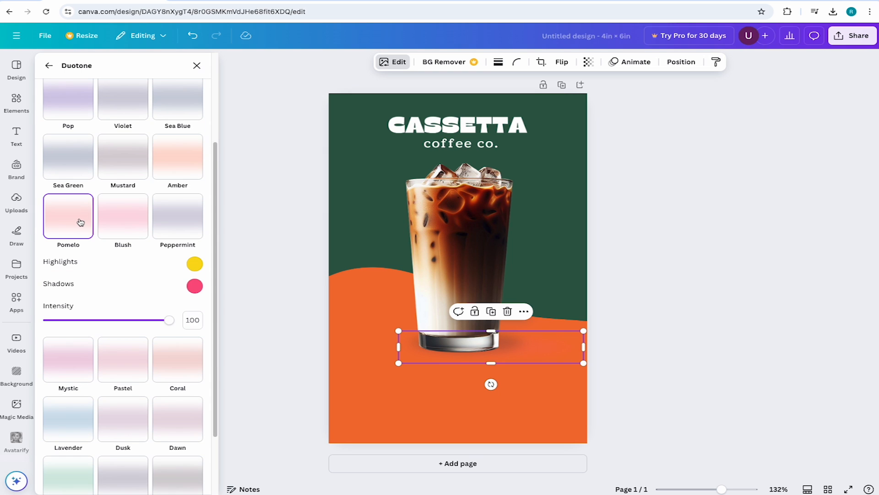
# Step: Set both the shadows and highlights colours of the wider shadow's duotone to the background orange, #F37134
pyautogui.click(194, 287)
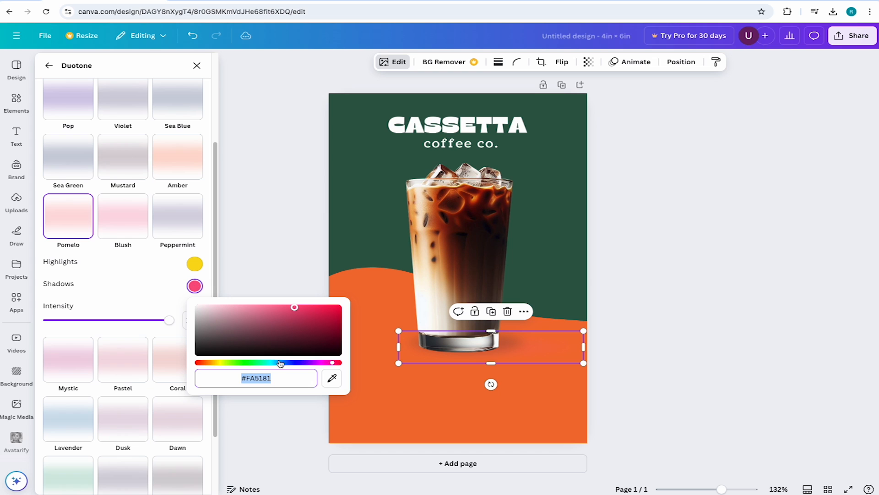
pyautogui.write('#F37134')
pyautogui.press('Return')
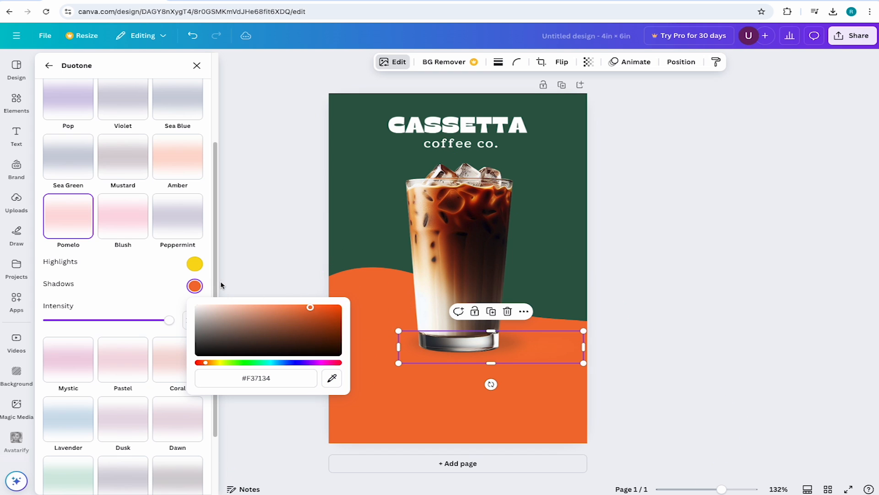
pyautogui.click(193, 265)
pyautogui.click(333, 356)
pyautogui.click(378, 303)
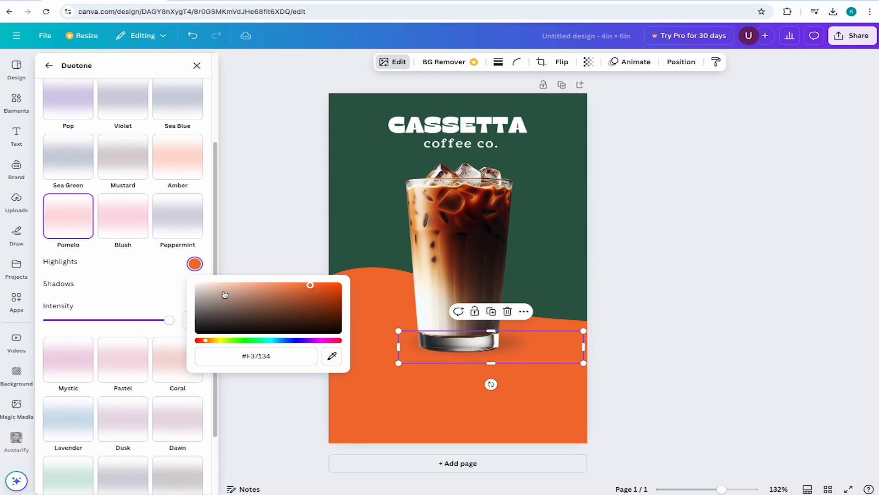
pyautogui.click(157, 266)
# Step: Darken the duotone's shadows colour to brown #762E0D and apply the same colour code to its highlights
pyautogui.click(194, 286)
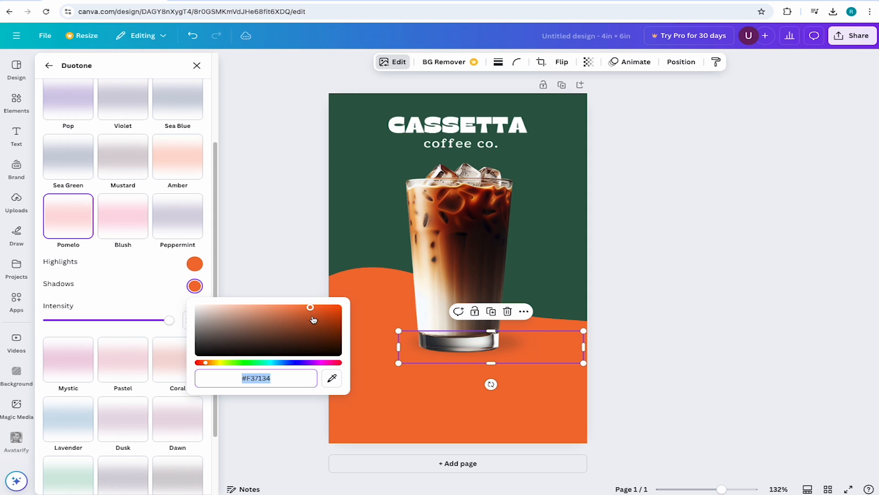
pyautogui.moveTo(316, 320); pyautogui.dragTo(320, 342)
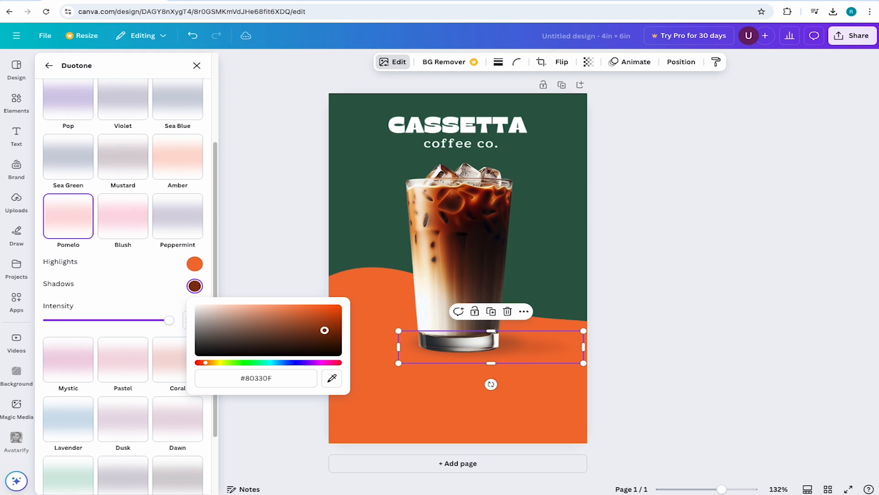
pyautogui.click(293, 380)
pyautogui.hotkey('ctrl', 'c')
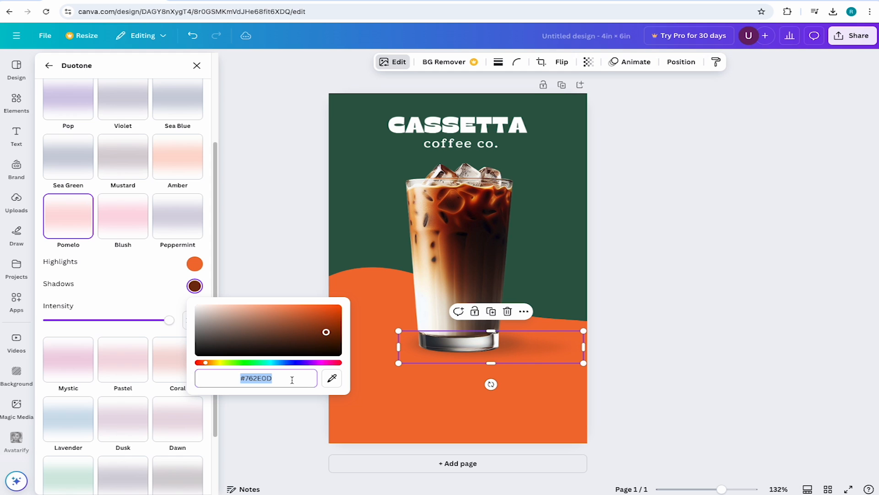
pyautogui.click(153, 265)
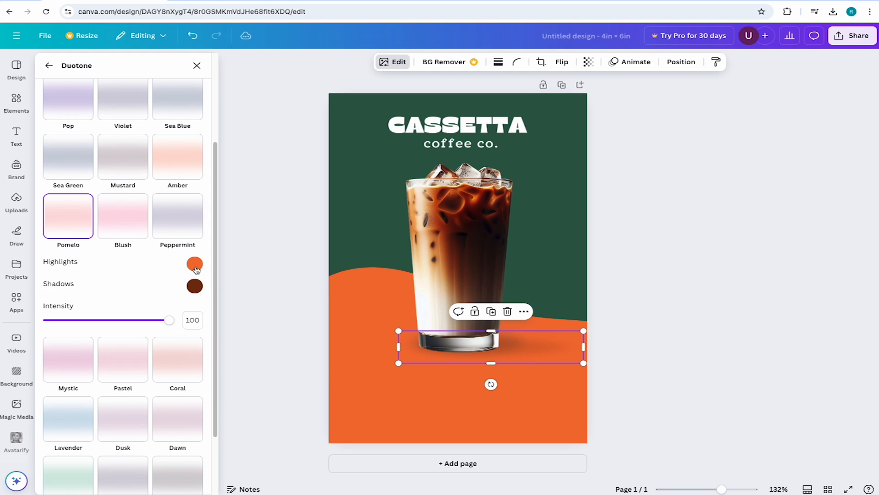
pyautogui.click(195, 264)
pyautogui.hotkey('ctrl', 'v')
pyautogui.click(272, 264)
pyautogui.click(264, 242)
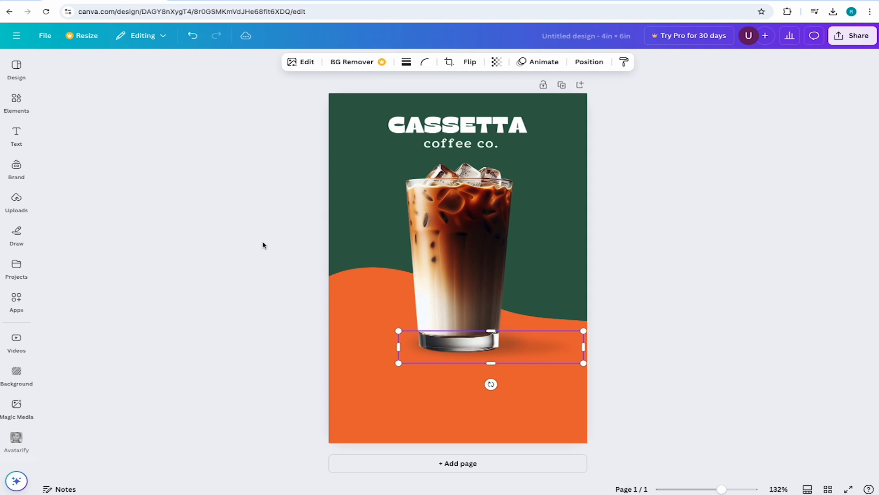
# Step: Apply the Amber duotone effect to the smaller oval shadow around the base of the glass
pyautogui.click(515, 342)
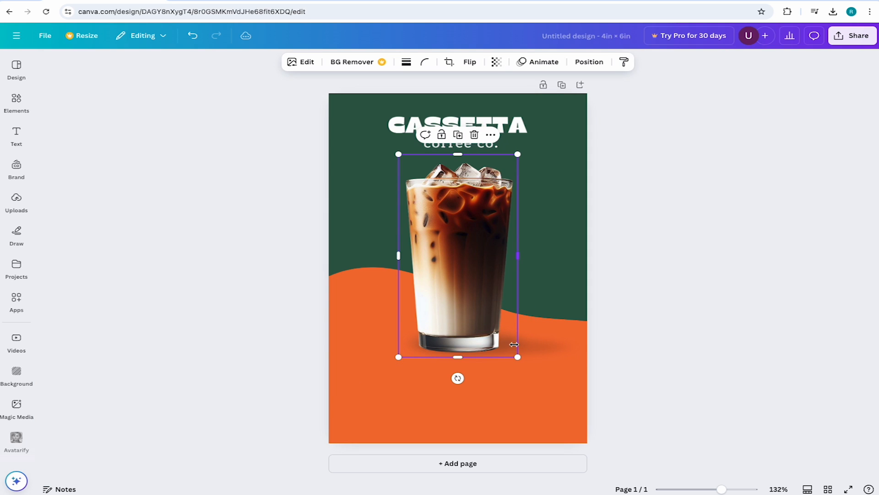
pyautogui.press('Escape')
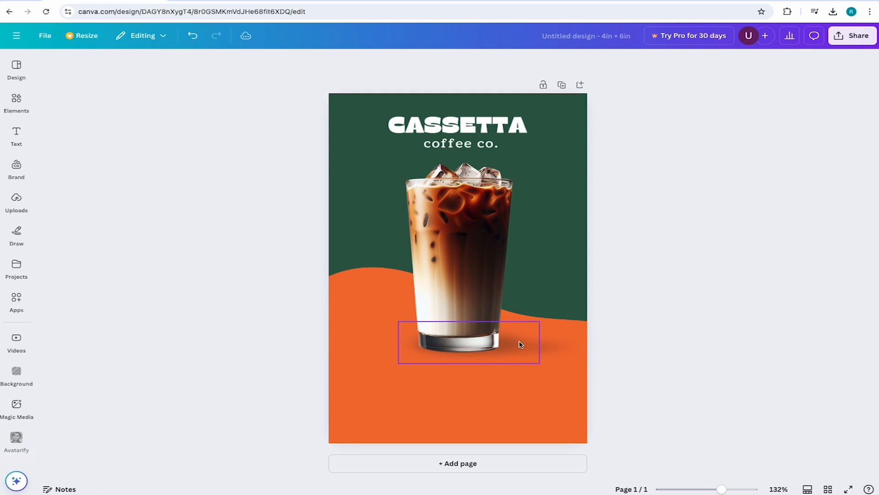
pyautogui.click(521, 344)
pyautogui.click(308, 61)
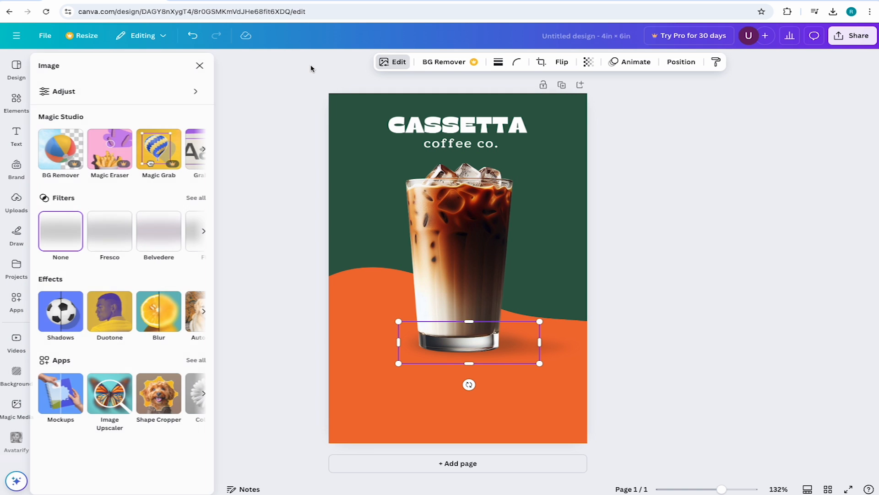
pyautogui.click(122, 320)
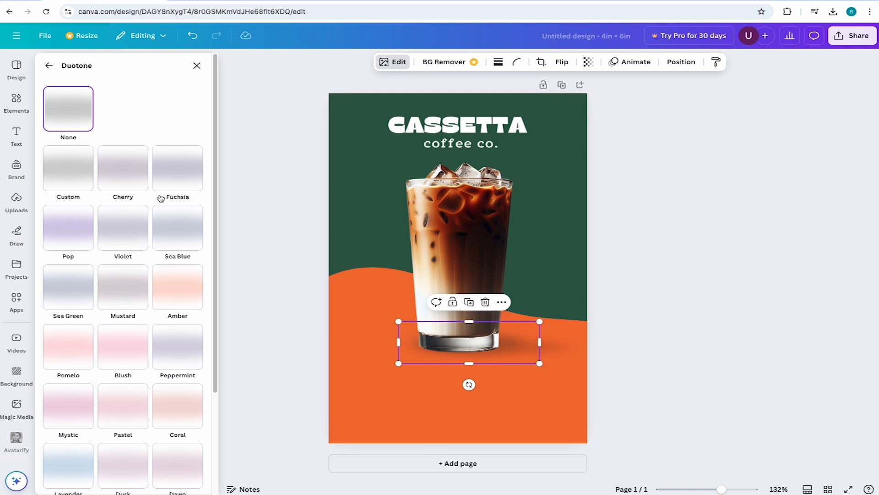
pyautogui.scroll(-3, 174, 238)
pyautogui.click(178, 149)
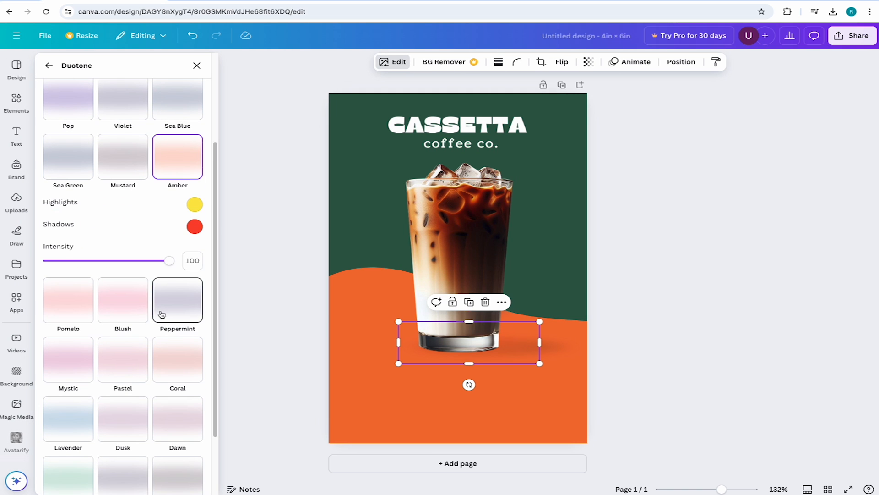
# Step: Set the smaller shadow's duotone highlights and shadows colours both to #762E0D
pyautogui.click(196, 206)
pyautogui.hotkey('ctrl', 'v')
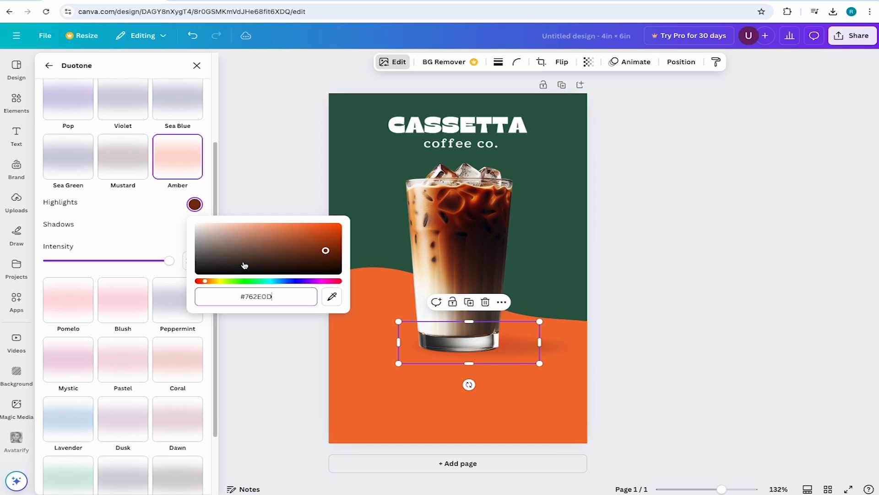
pyautogui.click(176, 228)
pyautogui.click(194, 225)
pyautogui.hotkey('ctrl', 'v')
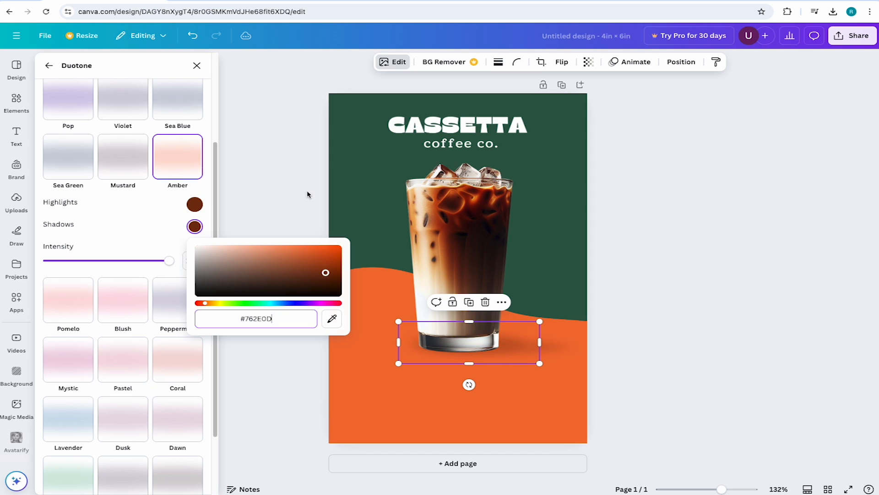
pyautogui.click(306, 193)
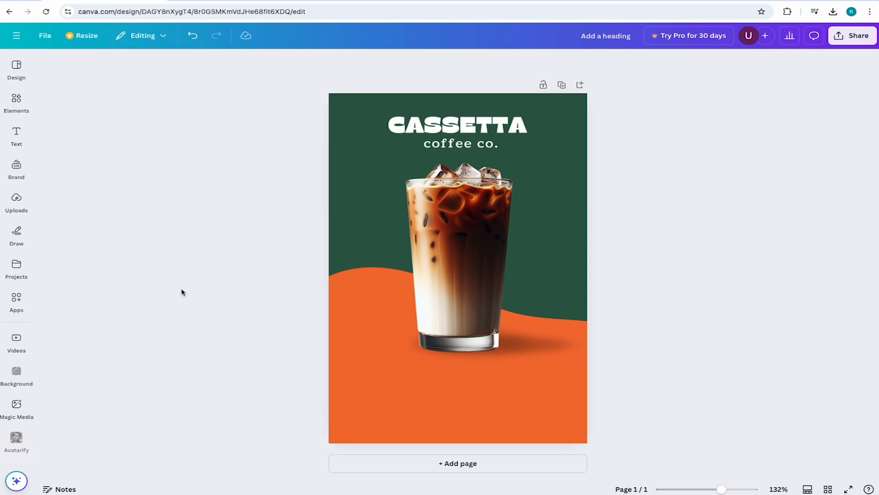
# Step: Browse the ready-made font combinations in the text library for a suitable heading style
pyautogui.click(17, 148)
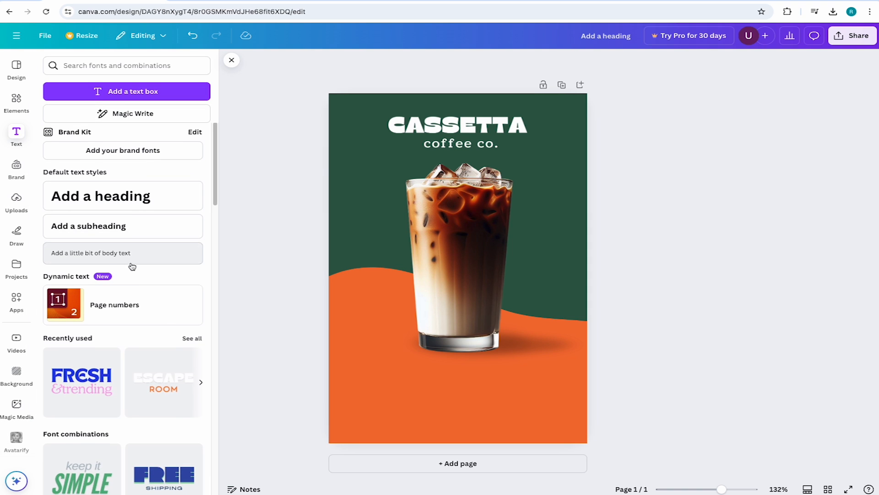
pyautogui.scroll(-4, 131, 266)
pyautogui.scroll(-5, 160, 272)
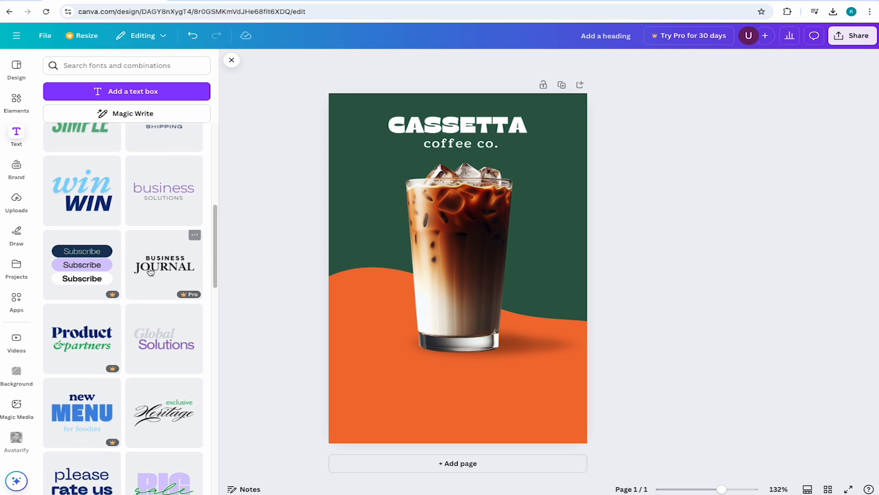
pyautogui.scroll(-4, 173, 273)
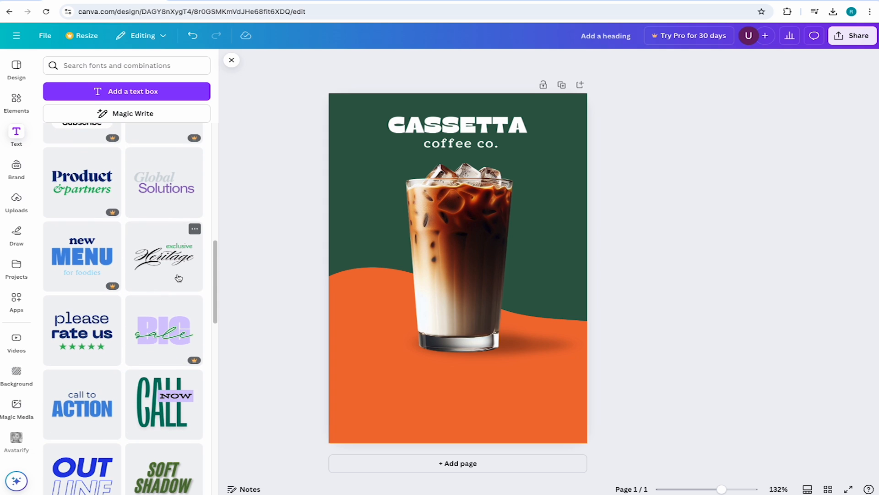
pyautogui.scroll(-5, 178, 278)
pyautogui.scroll(-1, 173, 329)
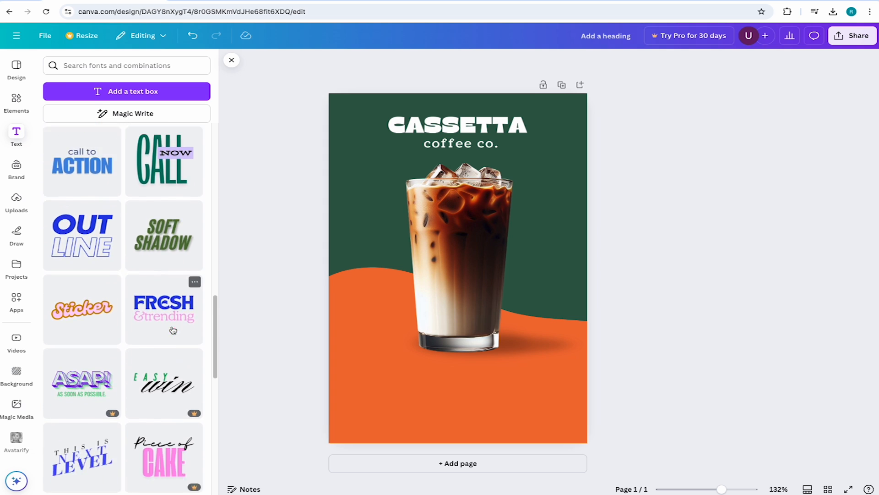
pyautogui.scroll(-6, 172, 330)
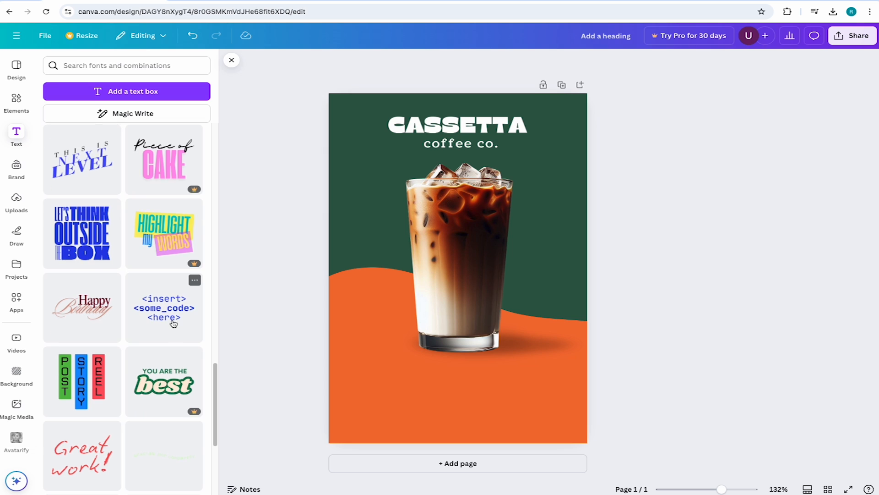
pyautogui.scroll(20, 173, 324)
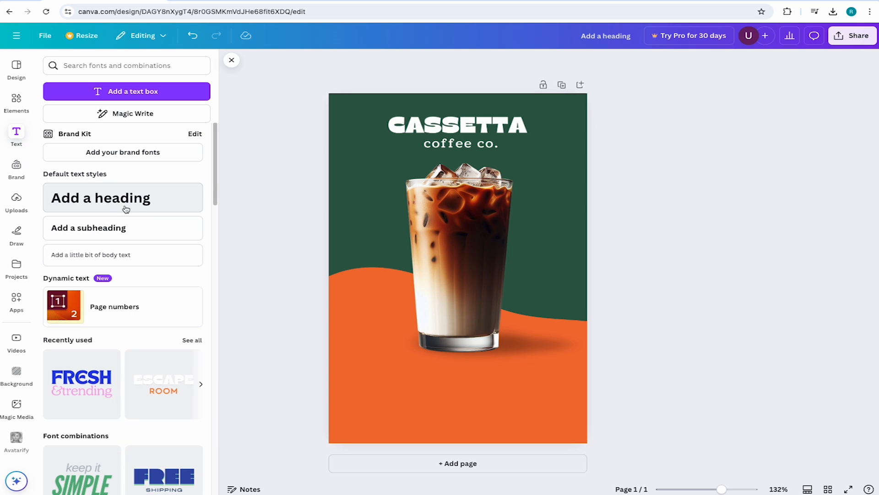
# Step: Add a default heading text box and place it horizontally centred on the orange area just below the glass
pyautogui.click(107, 208)
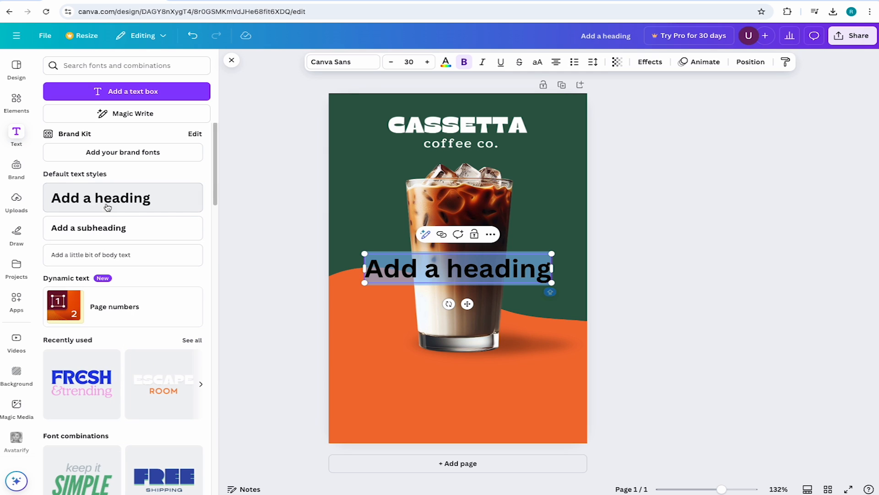
pyautogui.click(255, 265)
pyautogui.click(411, 284)
pyautogui.moveTo(412, 284); pyautogui.dragTo(411, 382)
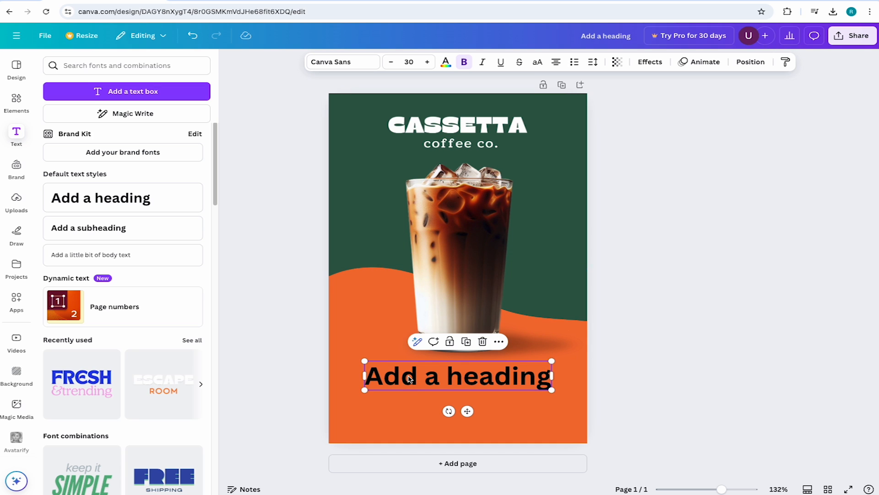
pyautogui.click(410, 379)
pyautogui.click(317, 339)
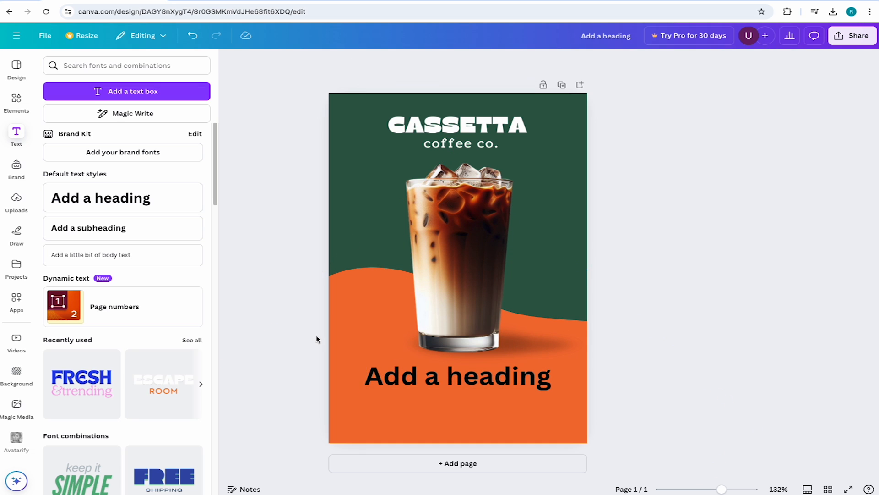
pyautogui.click(408, 383)
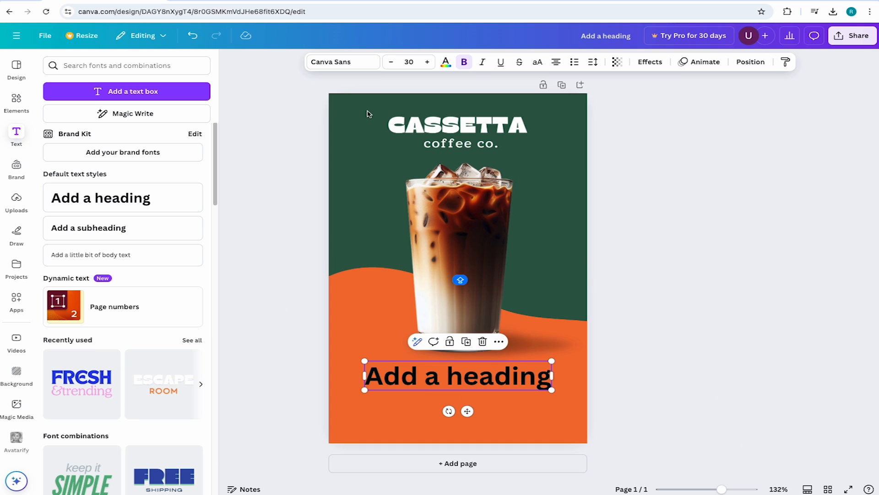
# Step: Set the heading's font to Gulfs Display
pyautogui.click(350, 62)
pyautogui.scroll(-4, 165, 202)
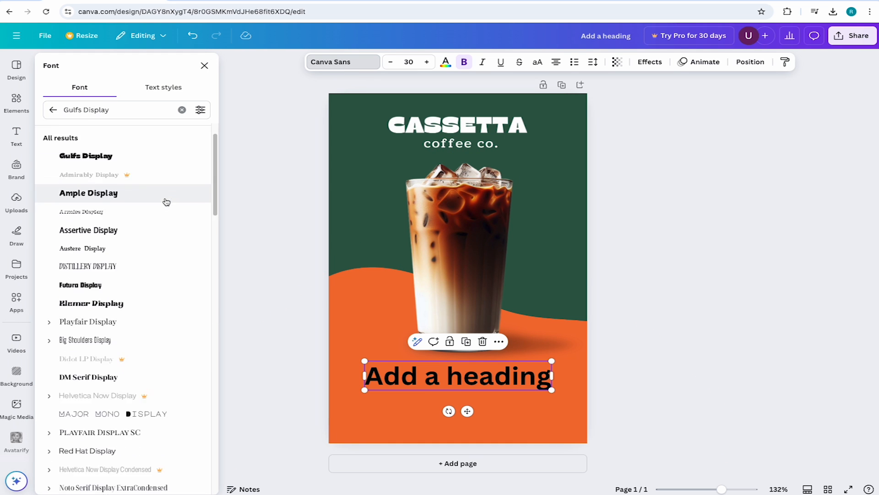
pyautogui.scroll(-7, 163, 204)
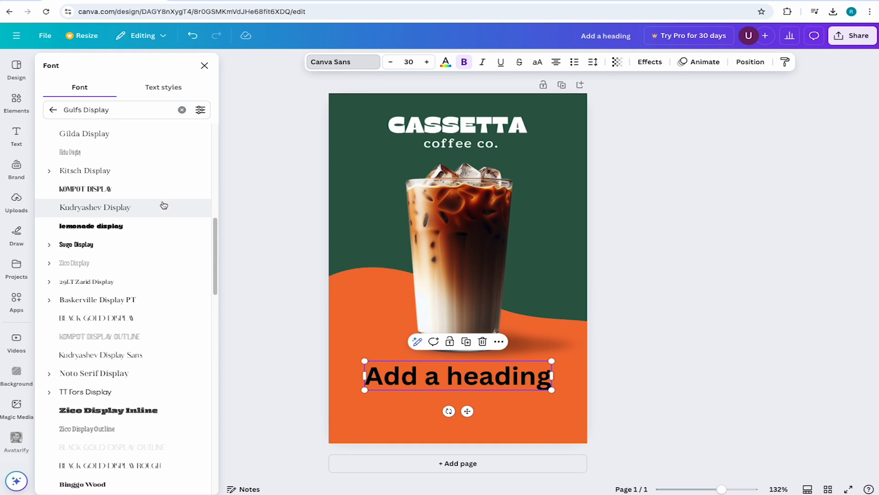
pyautogui.scroll(12, 163, 199)
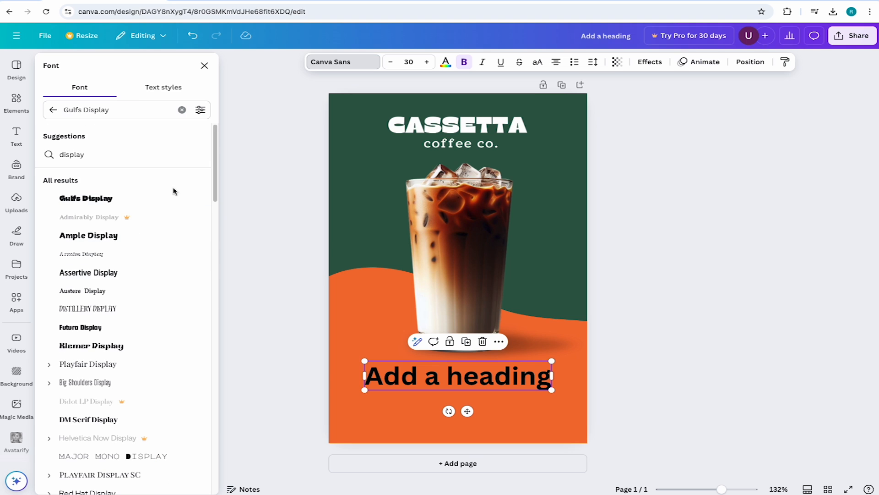
pyautogui.click(139, 108)
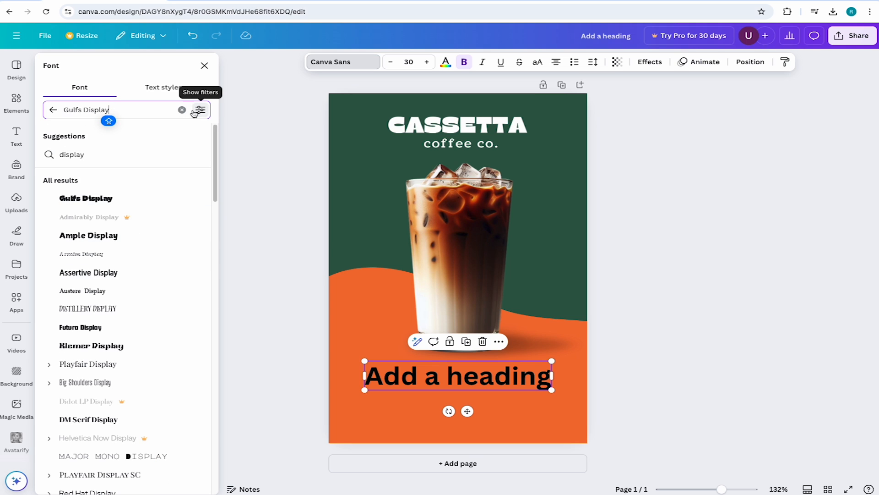
pyautogui.click(107, 200)
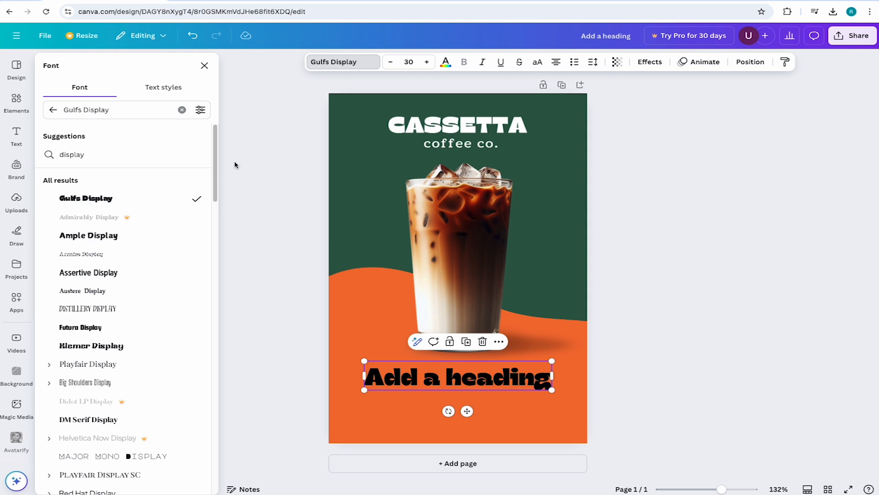
pyautogui.click(264, 144)
pyautogui.click(260, 137)
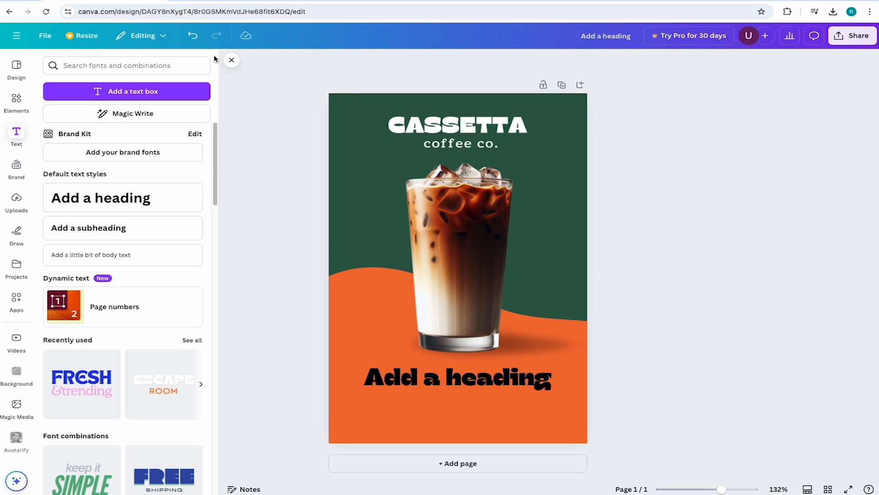
# Step: Replace the placeholder heading text below the glass with "TAKE A BREAK"
pyautogui.click(230, 61)
pyautogui.click(490, 374)
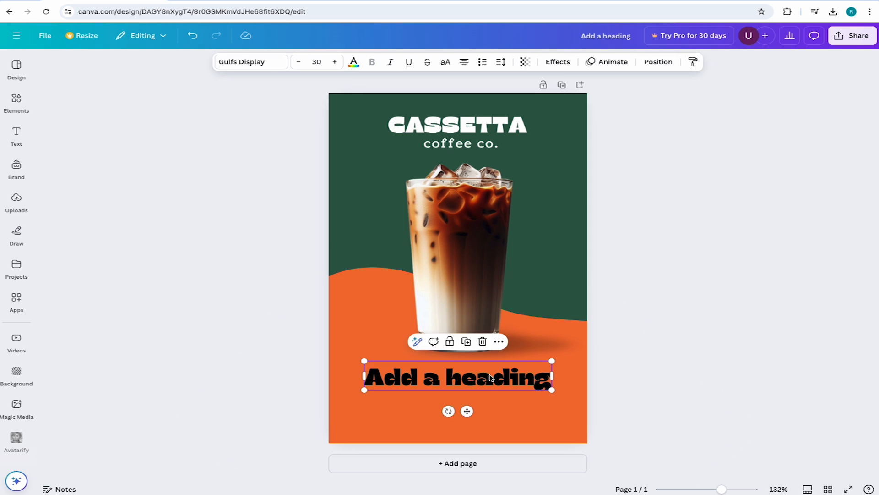
pyautogui.click(490, 375)
pyautogui.press('BackSpace')
pyautogui.write('TAKE A BREAK')
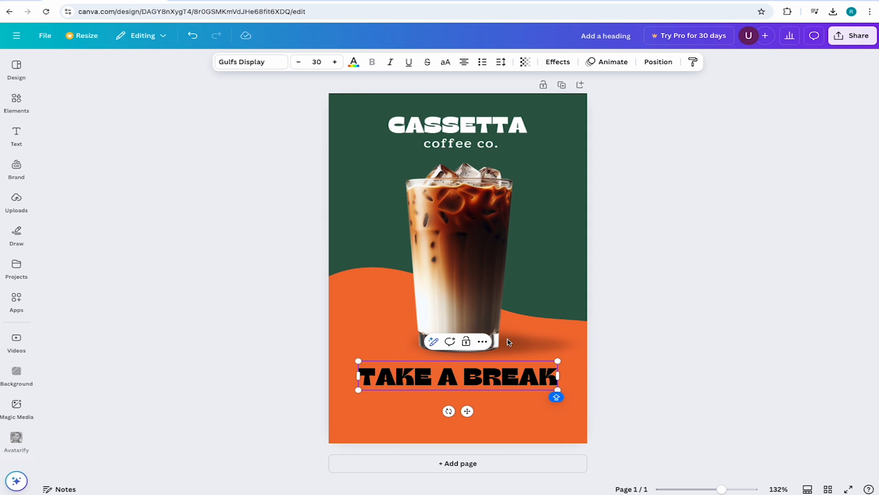
pyautogui.click(661, 371)
# Step: Change the text colour of the TAKE A BREAK heading to white
pyautogui.click(522, 371)
pyautogui.click(520, 370)
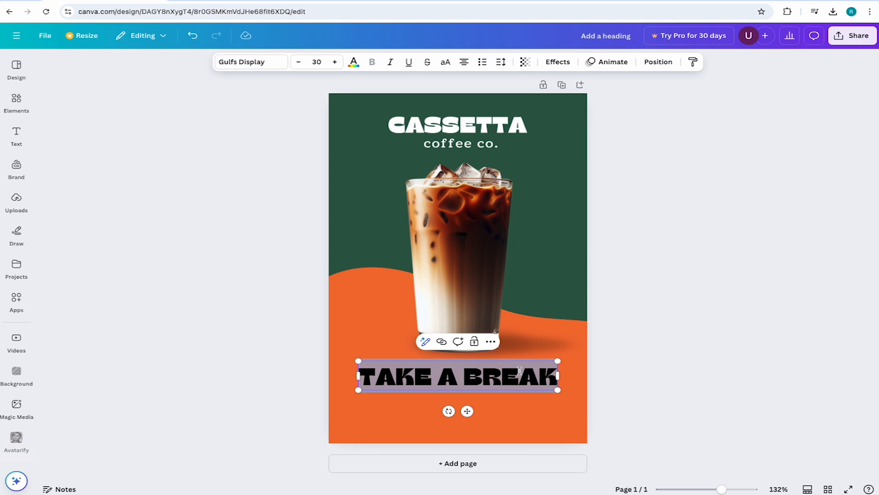
pyautogui.click(352, 65)
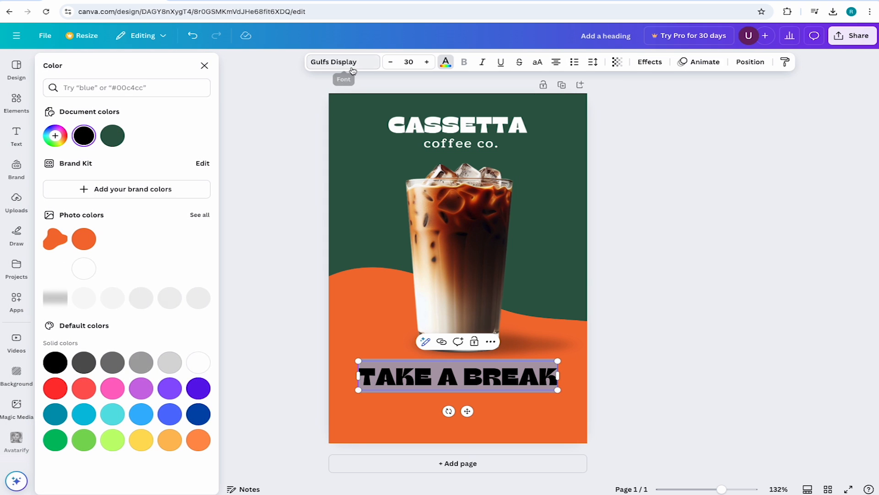
pyautogui.click(63, 136)
pyautogui.moveTo(72, 168); pyautogui.dragTo(39, 138)
pyautogui.click(295, 146)
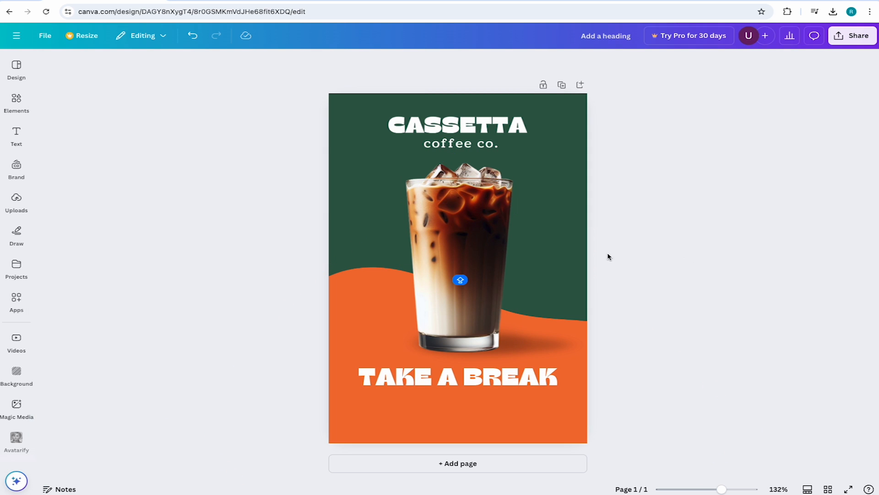
# Step: Show the page margins and set the TAKE A BREAK heading's font size to 31 so it spans the margin width
pyautogui.click(43, 35)
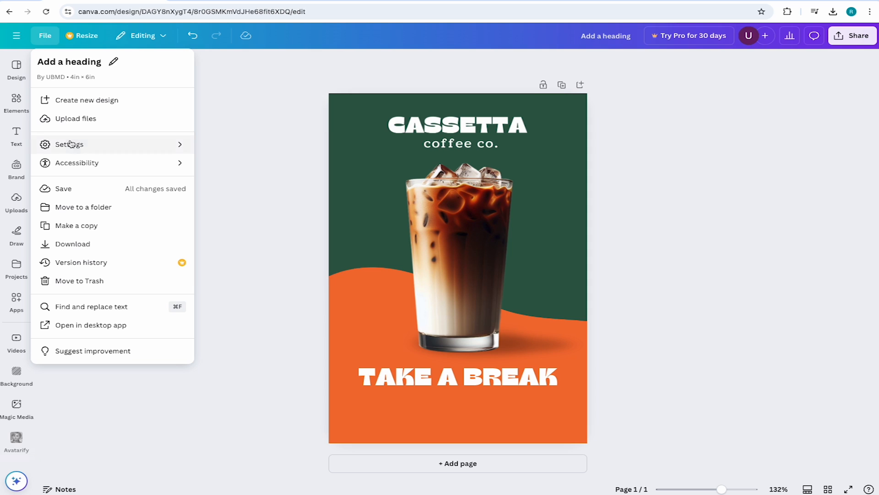
pyautogui.moveTo(138, 145)
pyautogui.click(270, 195)
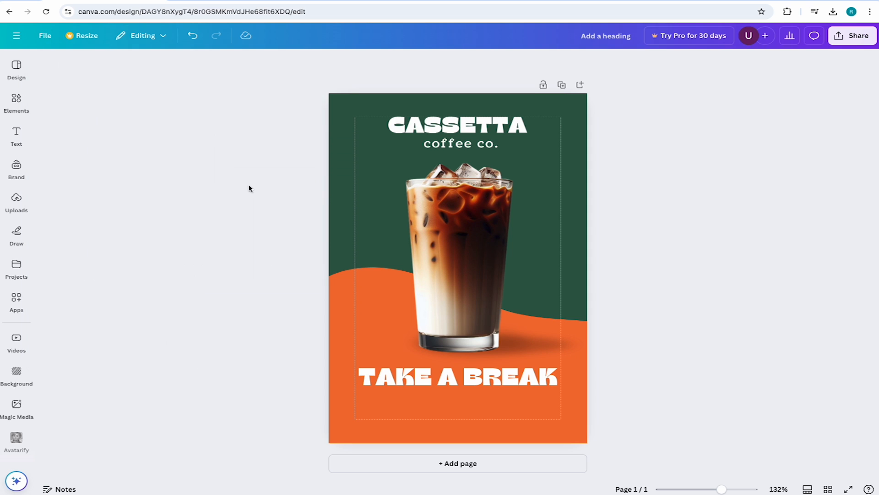
pyautogui.click(448, 371)
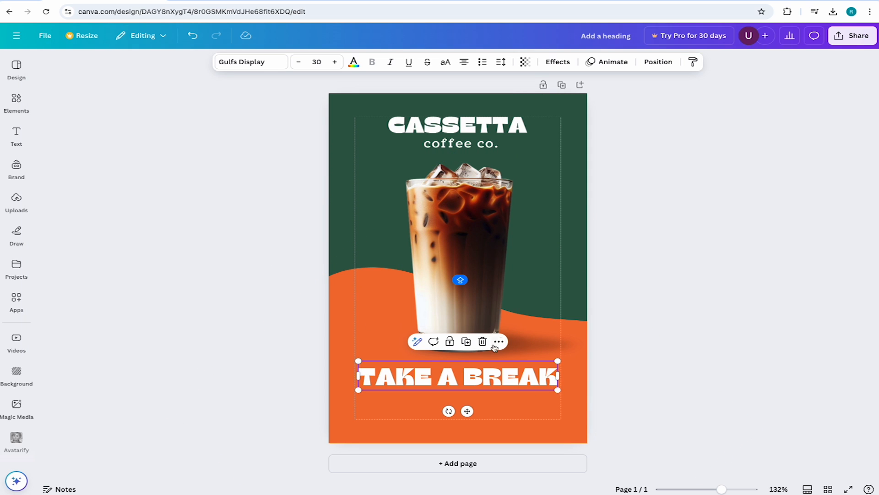
pyautogui.click(334, 61)
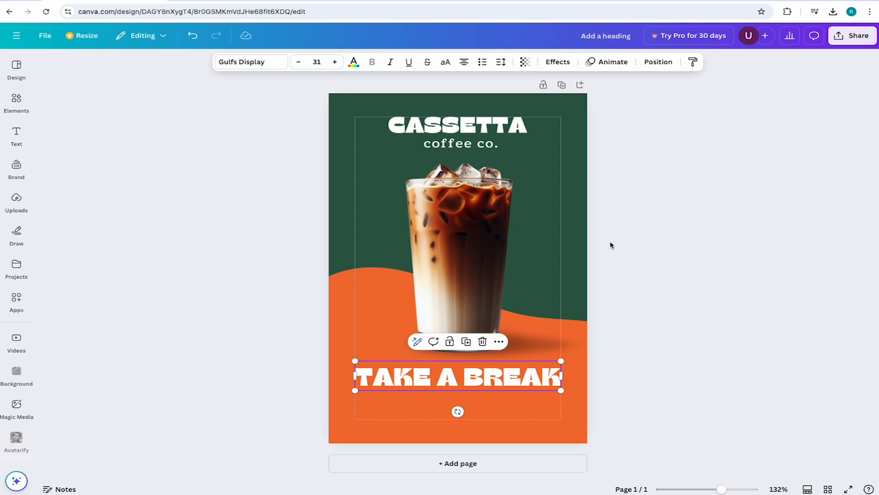
pyautogui.click(668, 253)
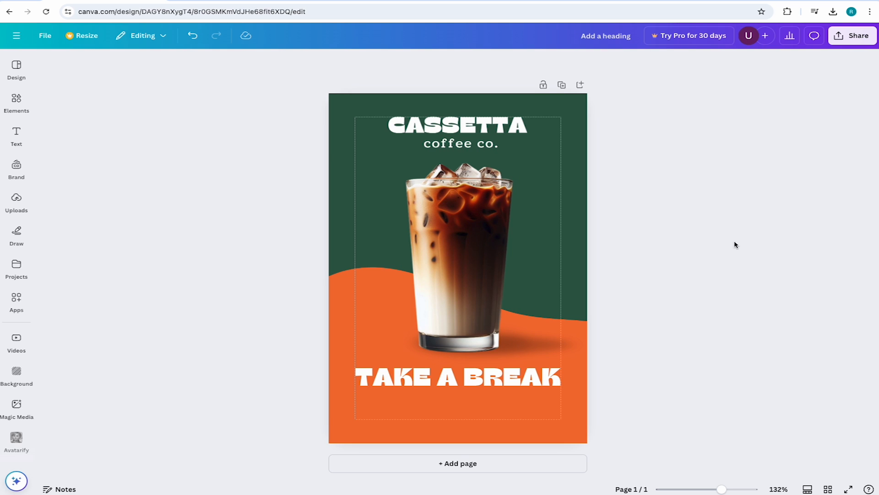
# Step: Hide the page margins on the design
pyautogui.click(45, 35)
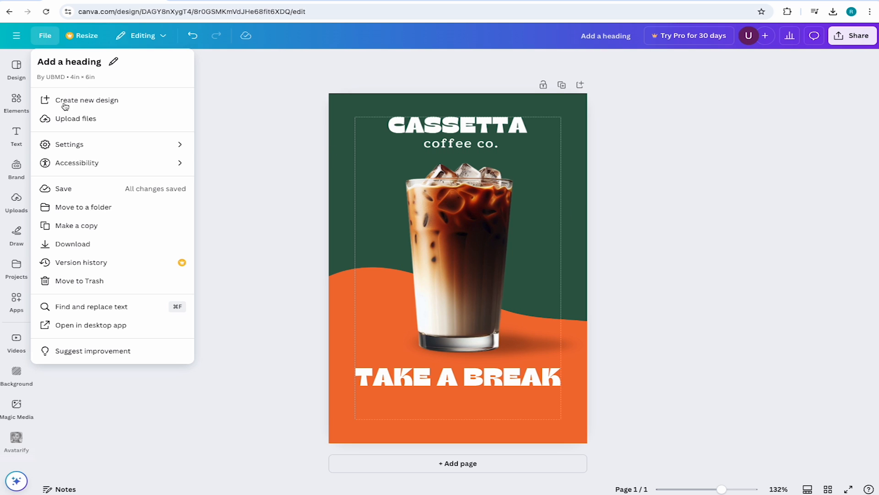
pyautogui.moveTo(143, 148)
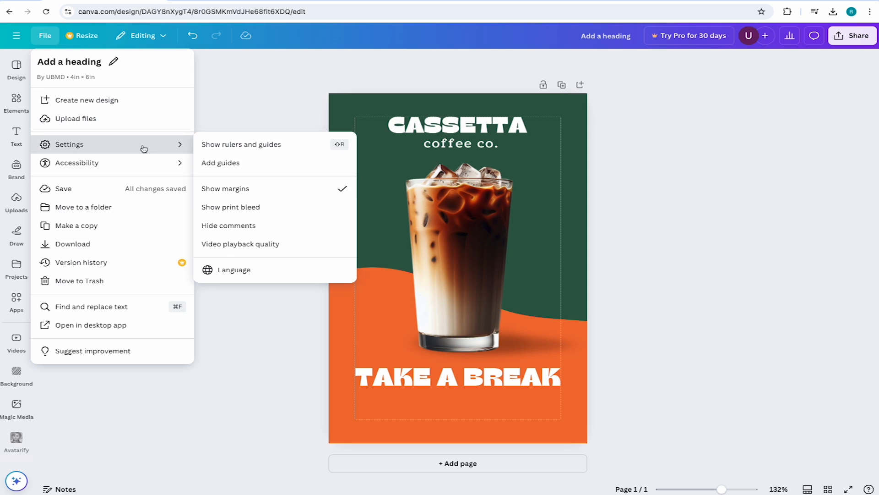
pyautogui.click(251, 189)
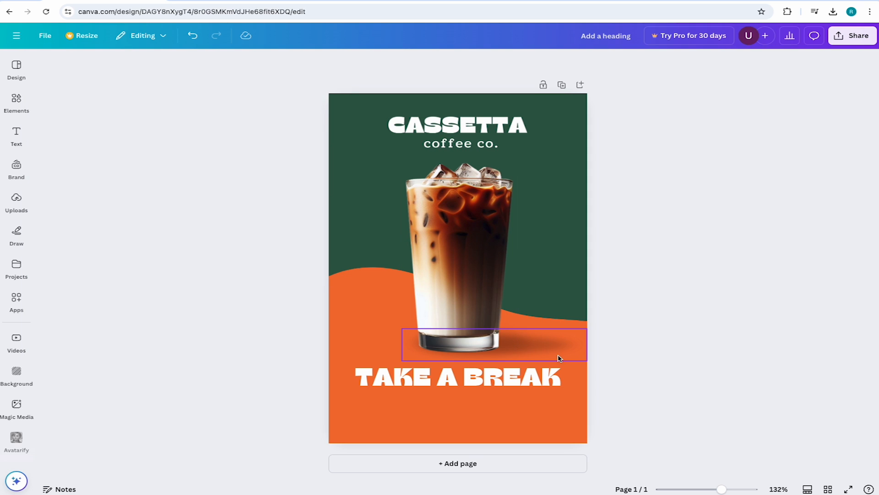
# Step: Group the iced coffee glass with its shadows, leaving the orange background shape out of the group
pyautogui.click(504, 274)
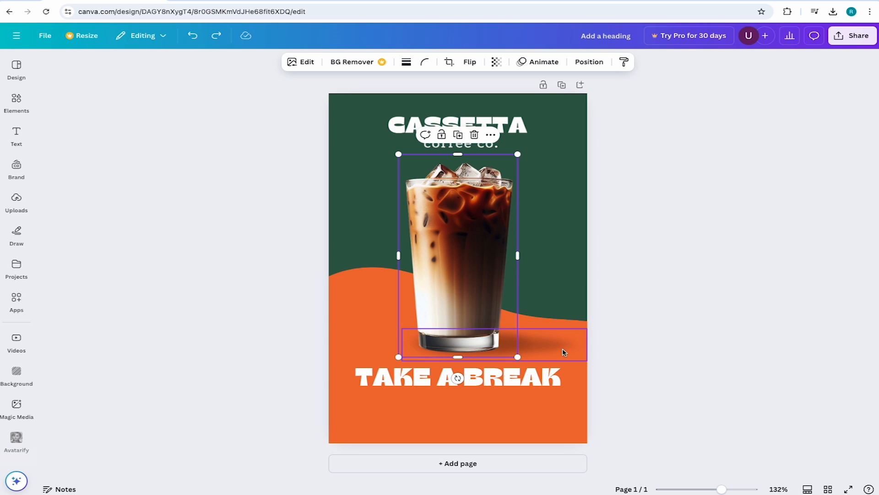
pyautogui.moveTo(629, 344); pyautogui.dragTo(475, 347)
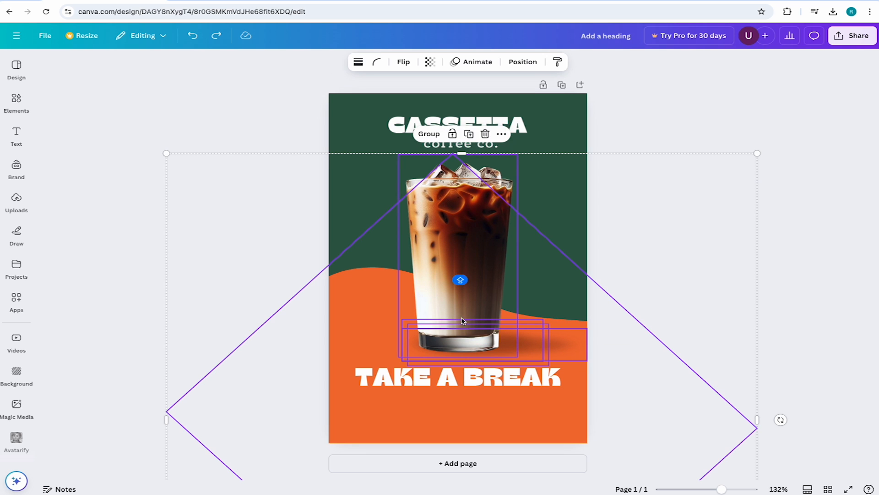
pyautogui.keyDown('shift'); pyautogui.click(369, 311); pyautogui.keyUp('shift')
pyautogui.hotkey('ctrl', 'g')
pyautogui.click(249, 298)
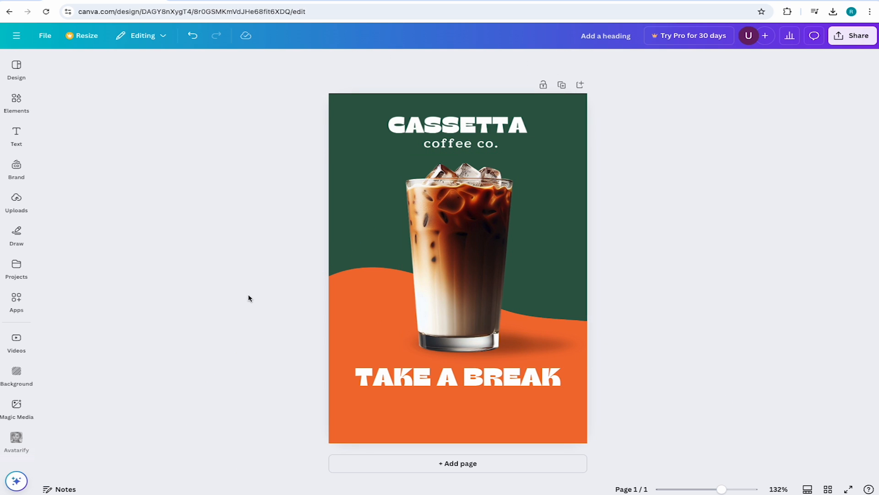
# Step: Scale the glass-and-shadow group down slightly and move the TAKE A BREAK heading up closer to it
pyautogui.doubleClick(437, 303)
pyautogui.moveTo(588, 367); pyautogui.dragTo(580, 358)
pyautogui.click(628, 281)
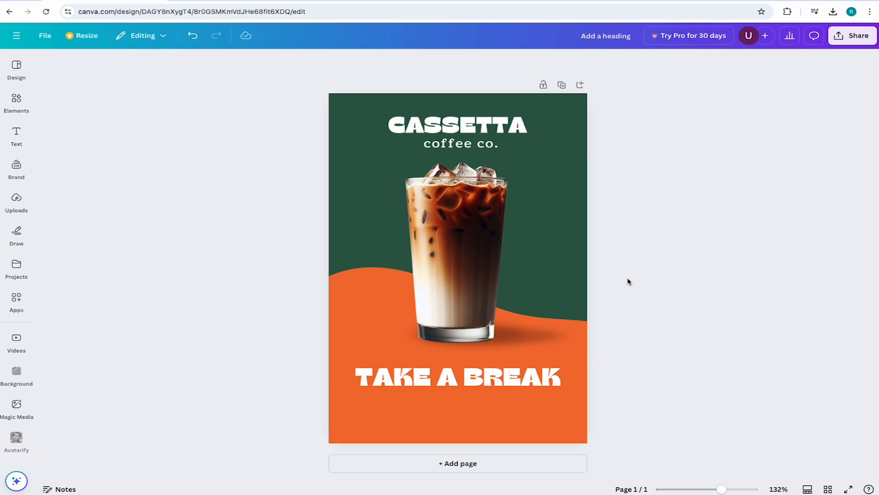
pyautogui.moveTo(502, 377); pyautogui.dragTo(502, 371)
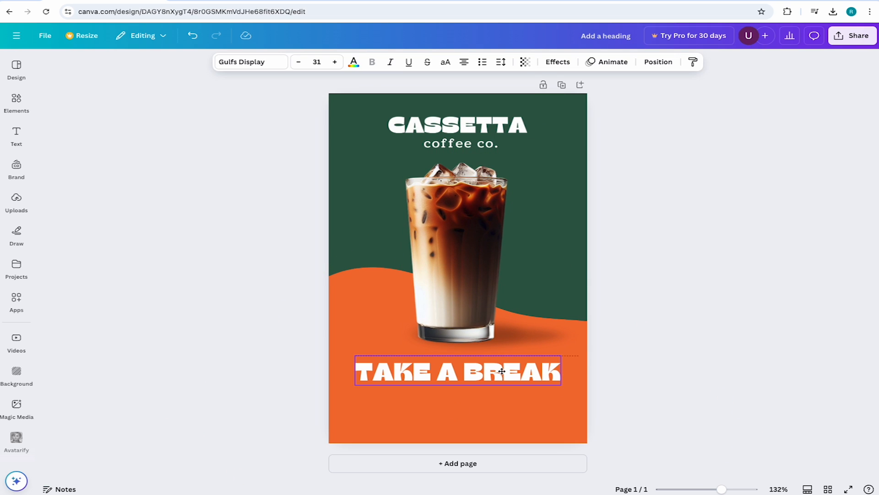
# Step: Enlarge the glass-and-shadow group slightly so its base sits just above the heading
pyautogui.click(500, 353)
pyautogui.moveTo(579, 356); pyautogui.dragTo(584, 361)
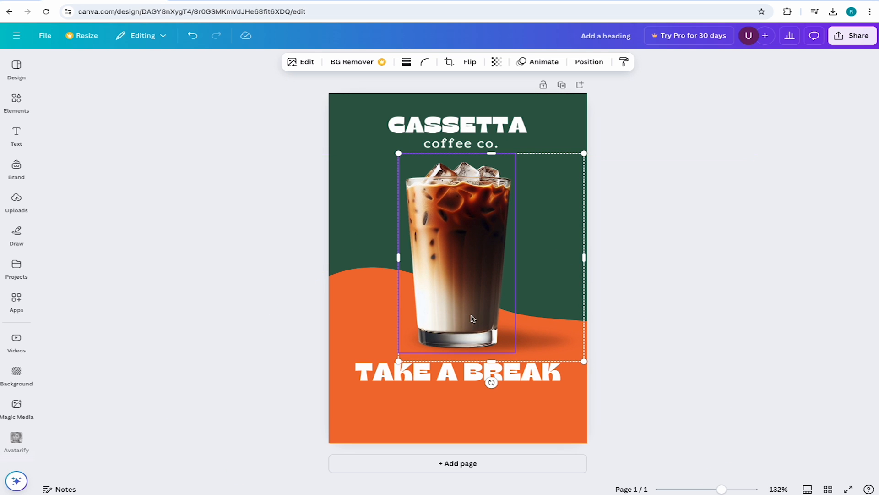
pyautogui.click(743, 129)
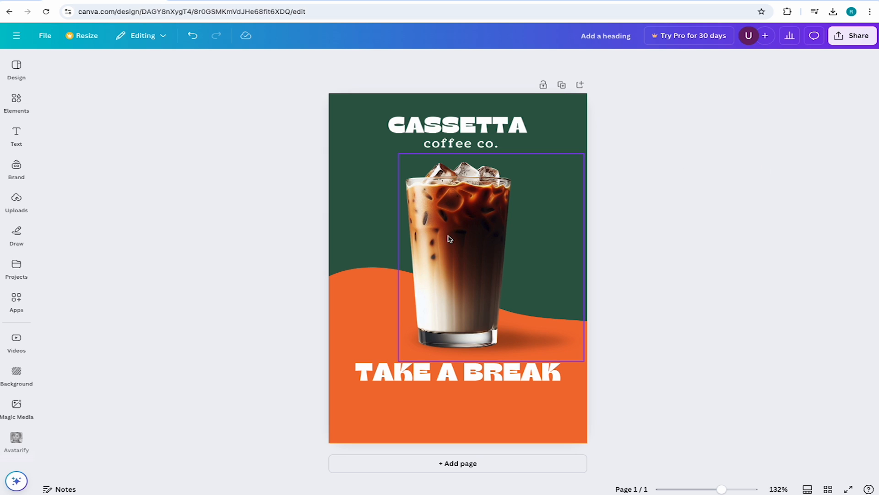
# Step: Rotate the orange wave shape slightly counter-clockwise and reposition it so its edge runs more level behind the lower part of the glass
pyautogui.moveTo(374, 291); pyautogui.dragTo(374, 307)
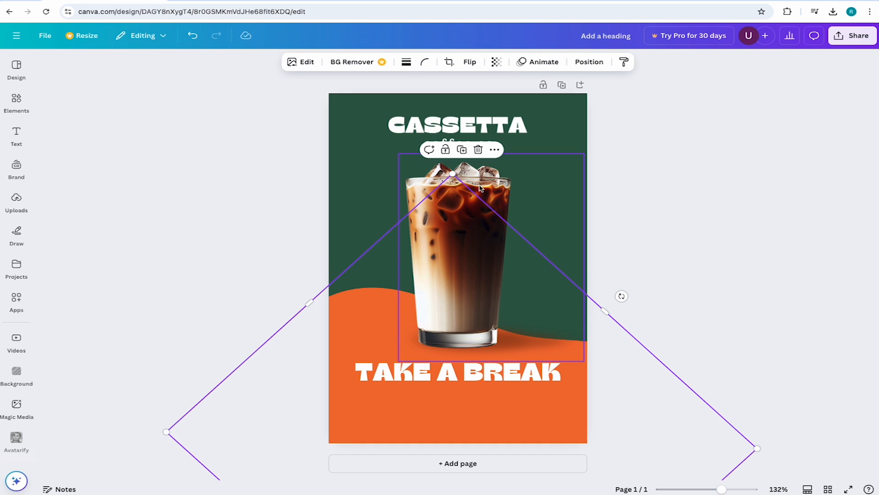
pyautogui.moveTo(620, 294); pyautogui.dragTo(617, 282)
pyautogui.moveTo(377, 329); pyautogui.dragTo(379, 314)
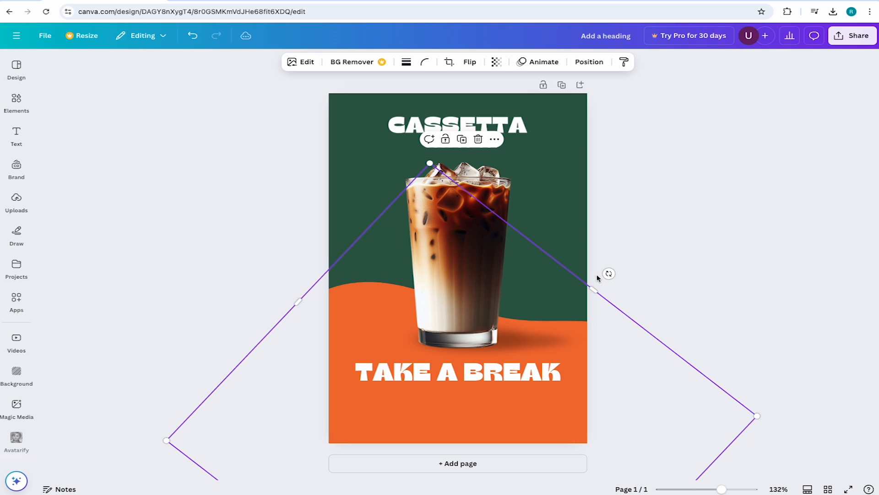
pyautogui.moveTo(609, 273); pyautogui.dragTo(602, 265)
pyautogui.moveTo(367, 309); pyautogui.dragTo(340, 297)
pyautogui.click(709, 287)
pyautogui.moveTo(602, 258); pyautogui.dragTo(604, 257)
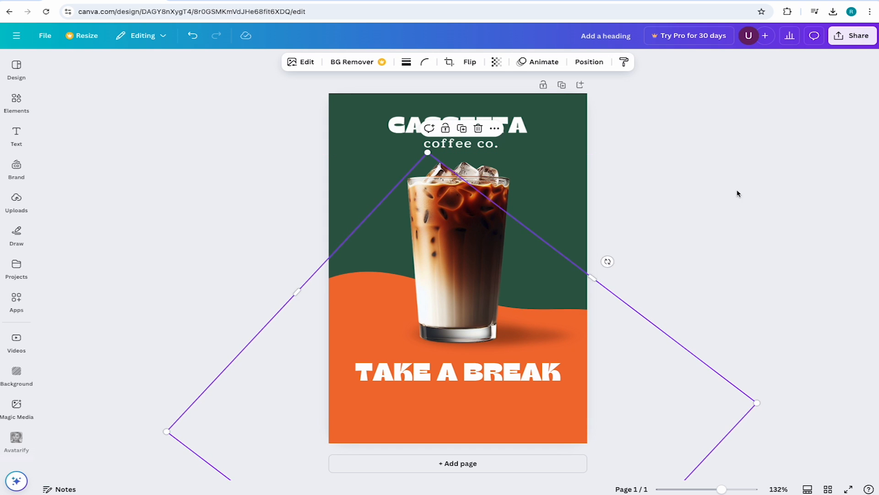
pyautogui.click(733, 196)
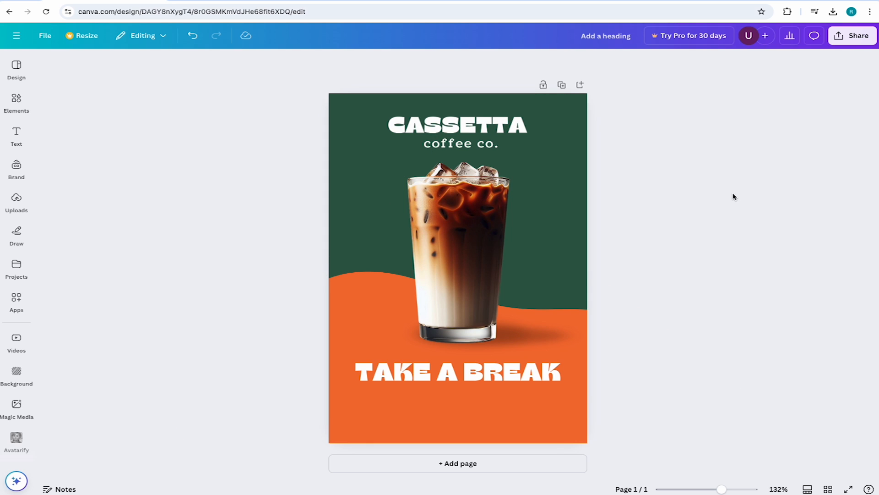
# Step: Nudge the TAKE A BREAK heading slightly upward toward the glass
pyautogui.click(546, 379)
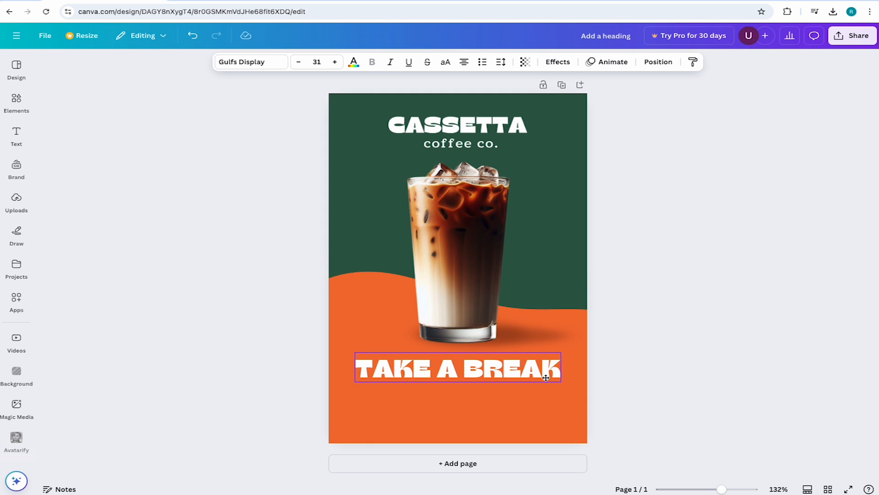
pyautogui.click(726, 322)
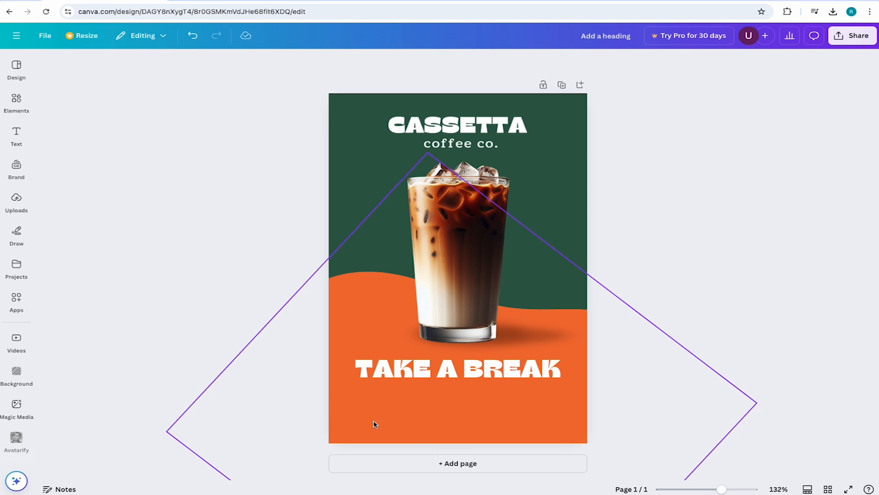
# Step: Add a body text box below the TAKE A BREAK heading, align it with the heading's left edge and widen it slightly
pyautogui.click(26, 138)
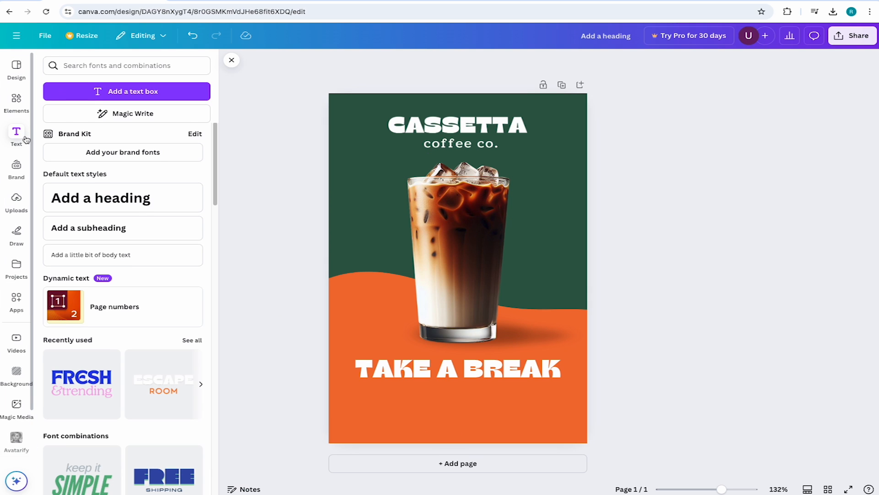
pyautogui.click(131, 255)
pyautogui.click(710, 279)
pyautogui.moveTo(497, 276); pyautogui.dragTo(443, 402)
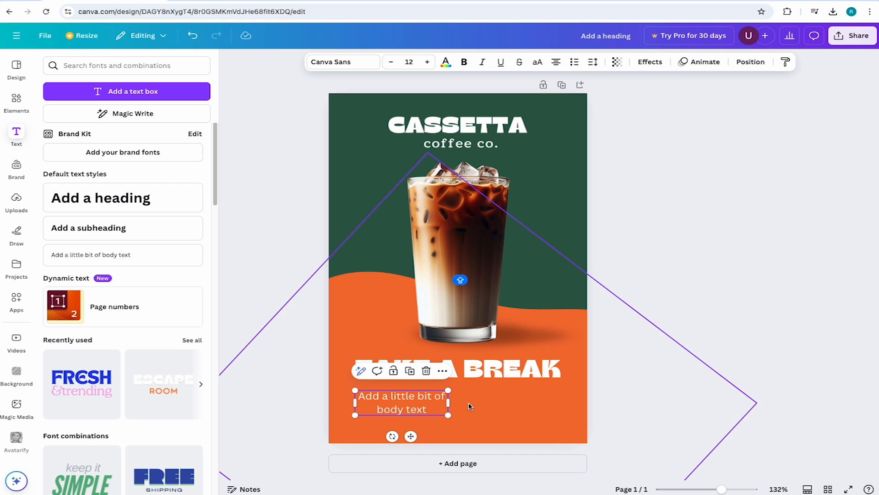
pyautogui.moveTo(448, 402); pyautogui.dragTo(473, 405)
# Step: Widen the body text box and replace its placeholder with "A bold and full-bodied medium roast with hints of chocolate."
pyautogui.doubleClick(451, 402)
pyautogui.click(452, 398)
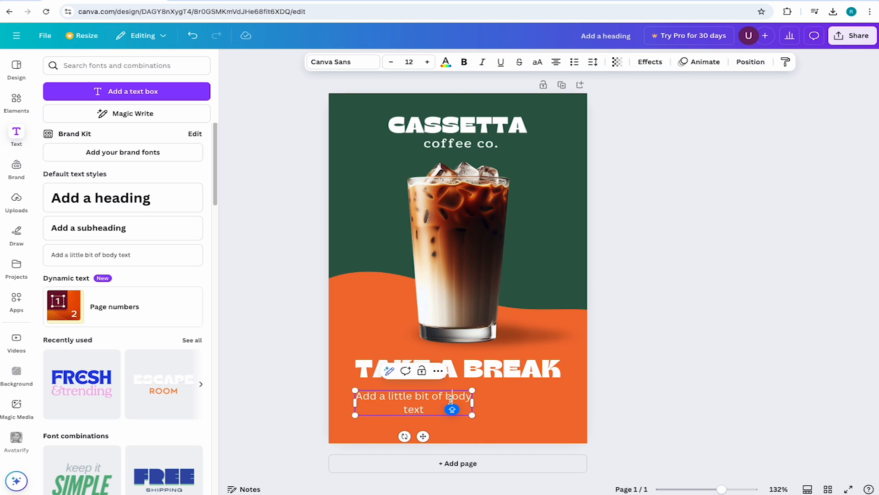
pyautogui.hotkey('ctrl', 'a')
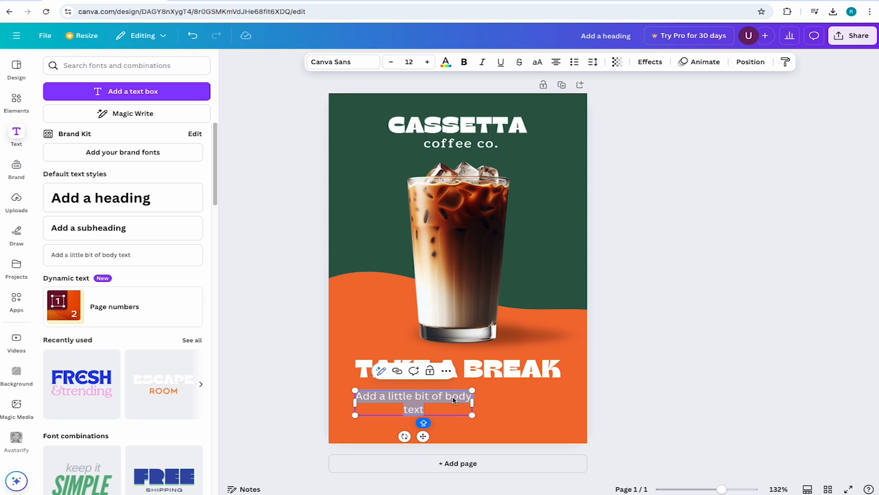
pyautogui.write('A bold and full-bodied medium roast with hints of chocolate.')
# Step: Left-align all the body text below the heading and reduce its font size to 8
pyautogui.doubleClick(455, 396)
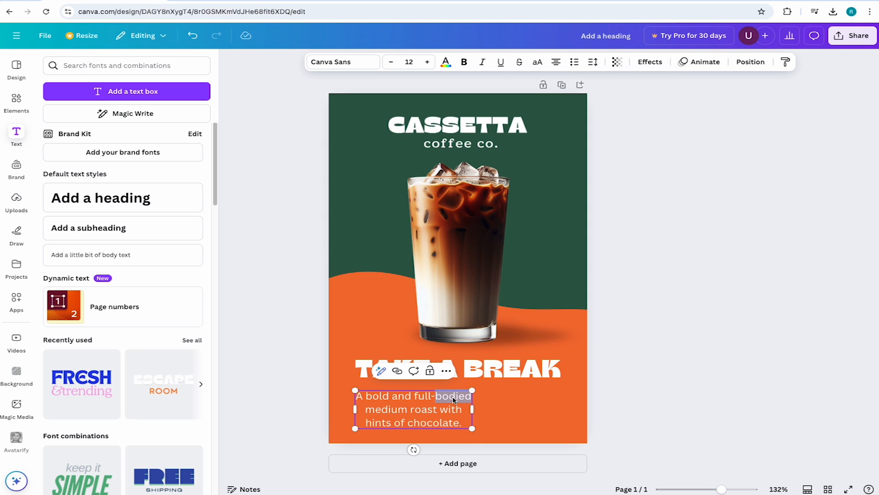
pyautogui.hotkey('ctrl', 'a')
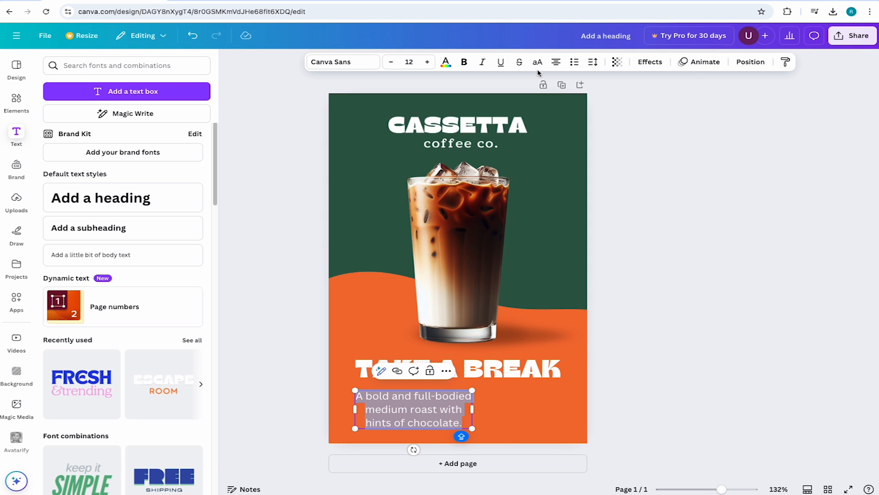
pyautogui.click(558, 64)
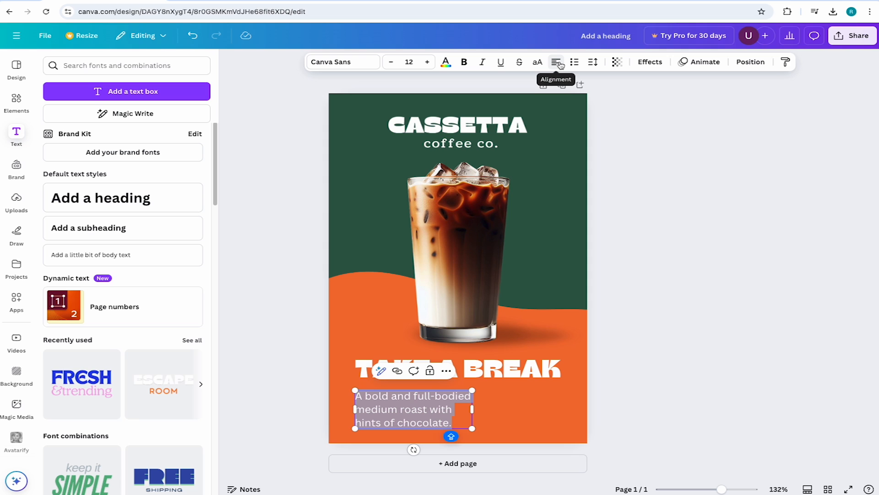
pyautogui.click(391, 62)
pyautogui.click(391, 62)
pyautogui.click(391, 62)
pyautogui.click(391, 63)
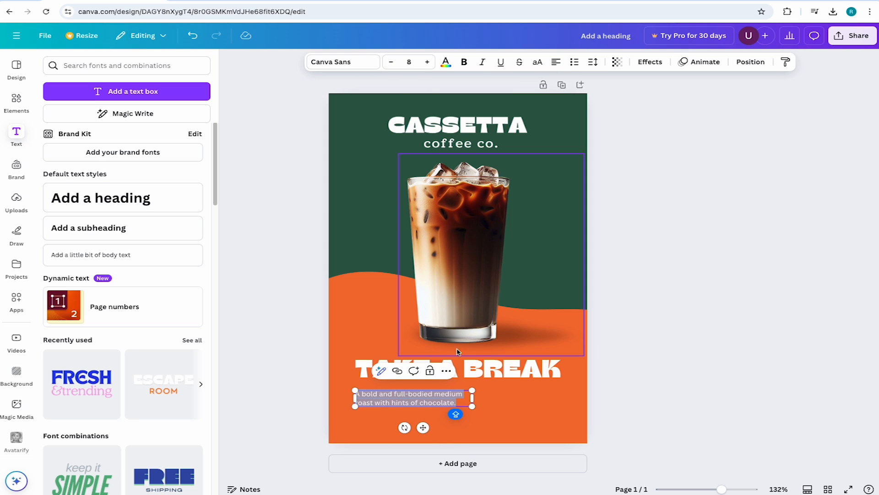
# Step: Change the body text's font to Coustard and set its size to 11
pyautogui.click(355, 65)
pyautogui.click(184, 109)
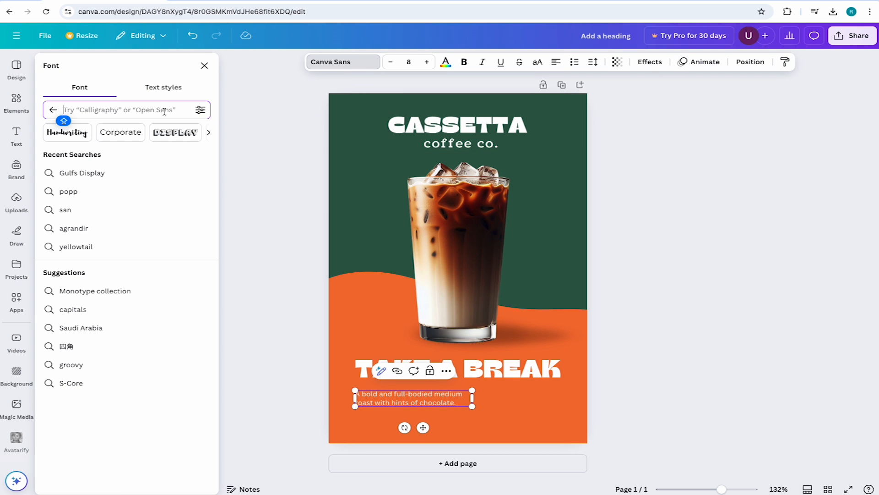
pyautogui.write('co')
pyautogui.write('US')
pyautogui.write('TARD')
pyautogui.press('Return')
pyautogui.click(426, 64)
pyautogui.click(426, 63)
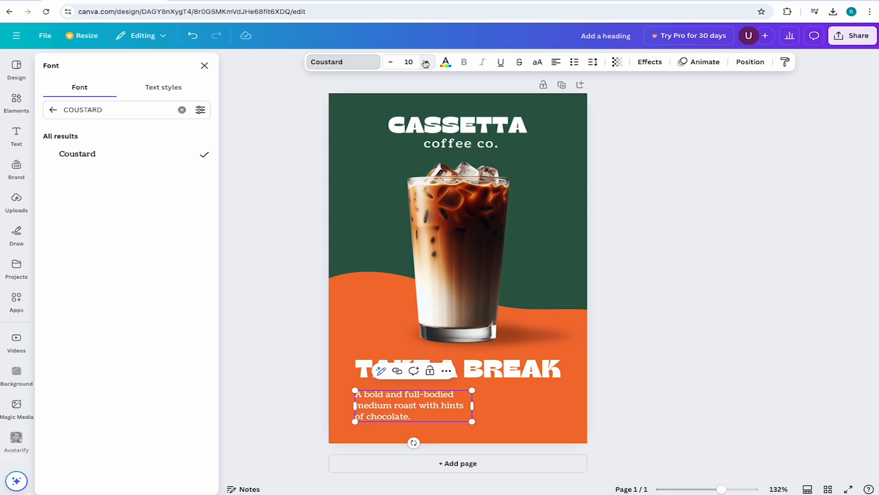
pyautogui.click(426, 63)
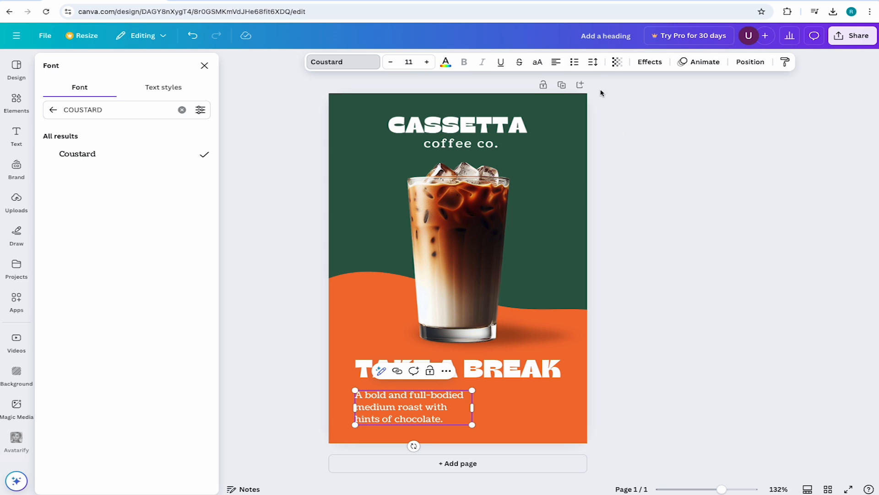
# Step: Set the body text's letter spacing to 40 and widen its box slightly so the text fits on three lines
pyautogui.click(593, 63)
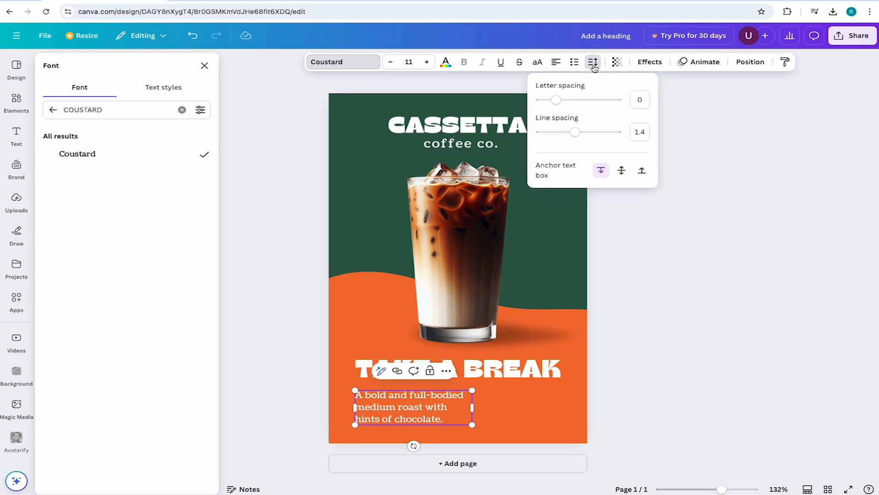
pyautogui.moveTo(556, 99); pyautogui.dragTo(559, 102)
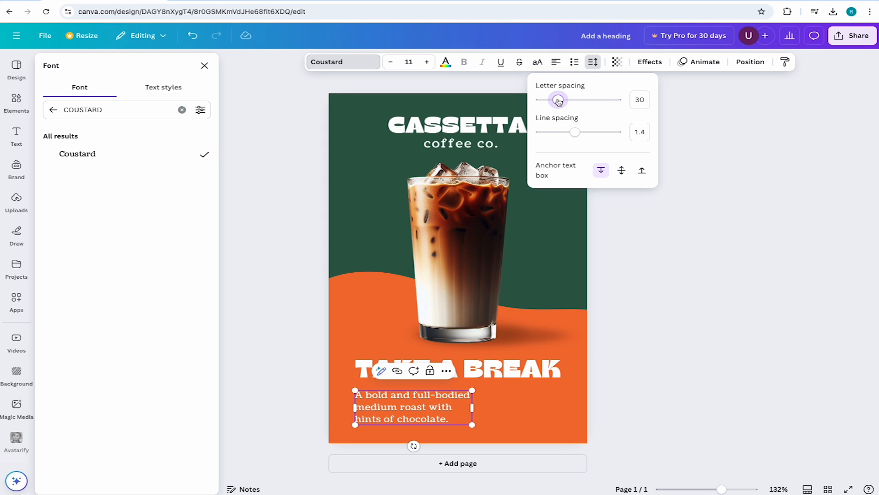
pyautogui.moveTo(559, 101); pyautogui.dragTo(560, 101)
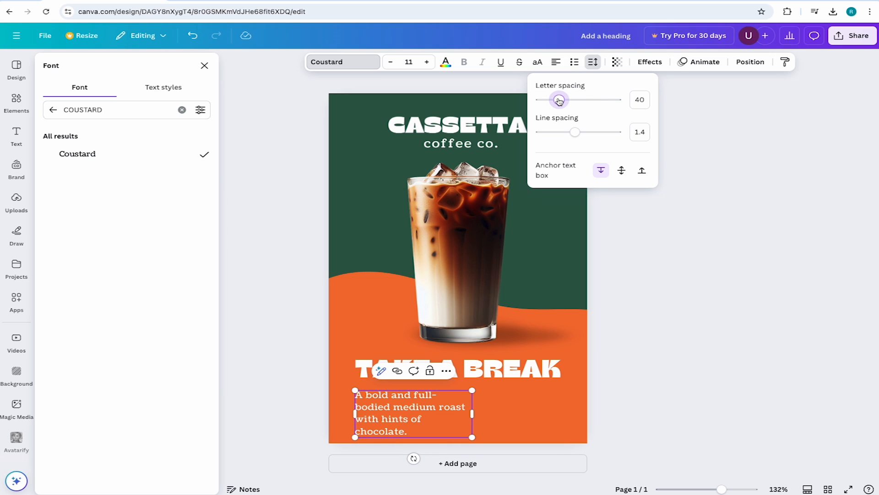
pyautogui.click(478, 413)
pyautogui.moveTo(477, 414); pyautogui.dragTo(485, 413)
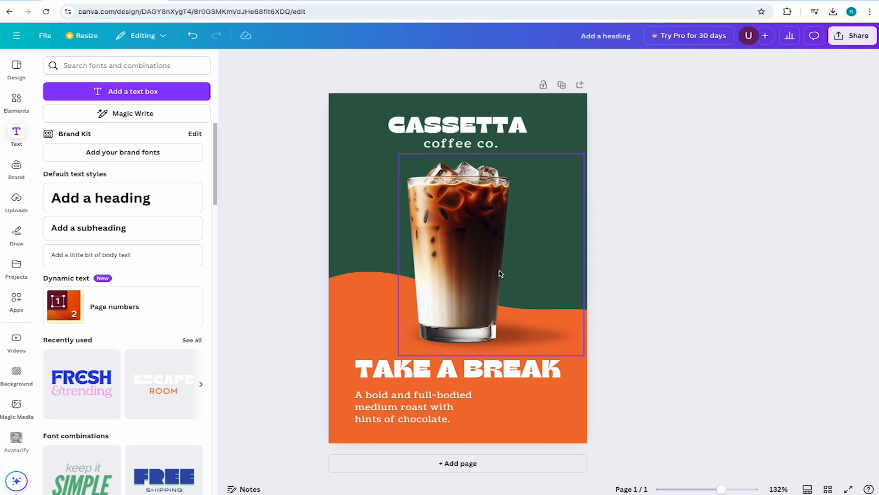
# Step: Add a new body text box reading "cassette.co"
pyautogui.click(91, 254)
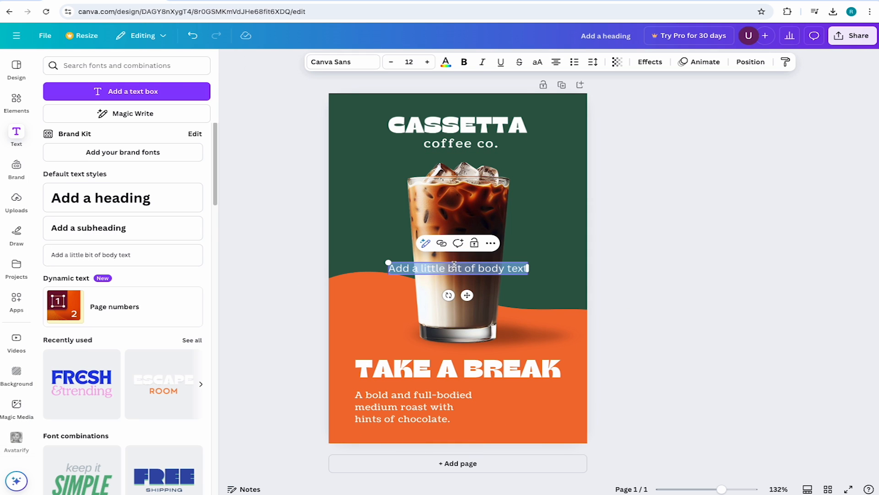
pyautogui.press('BackSpace')
pyautogui.write('casset')
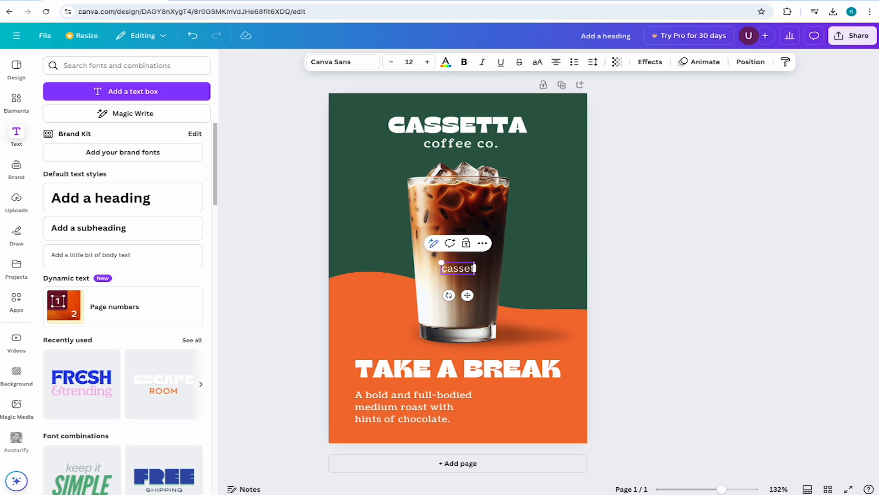
pyautogui.write('te.co')
# Step: Format the cassette.co text in Coustard at font size 11, matching the body text
pyautogui.click(344, 61)
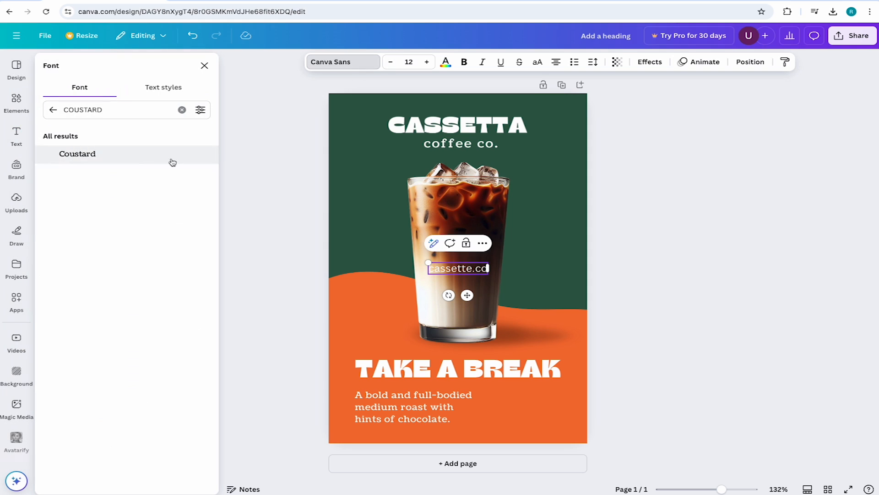
pyautogui.click(108, 160)
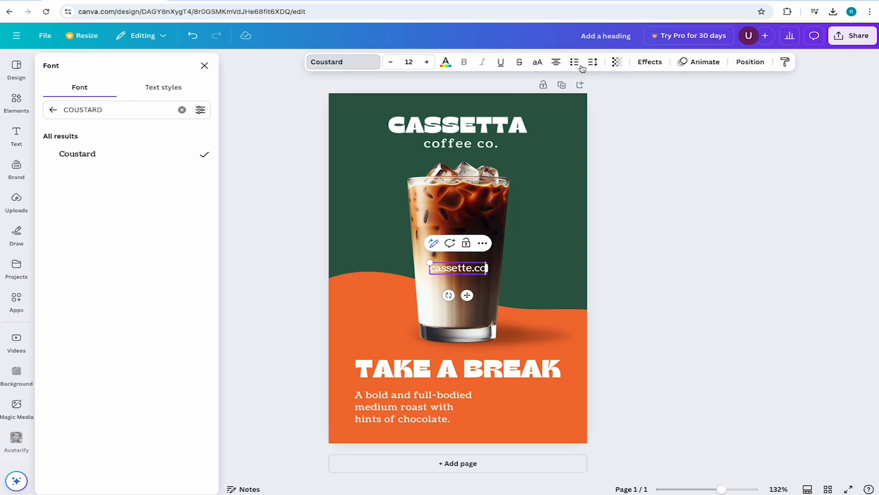
pyautogui.click(390, 62)
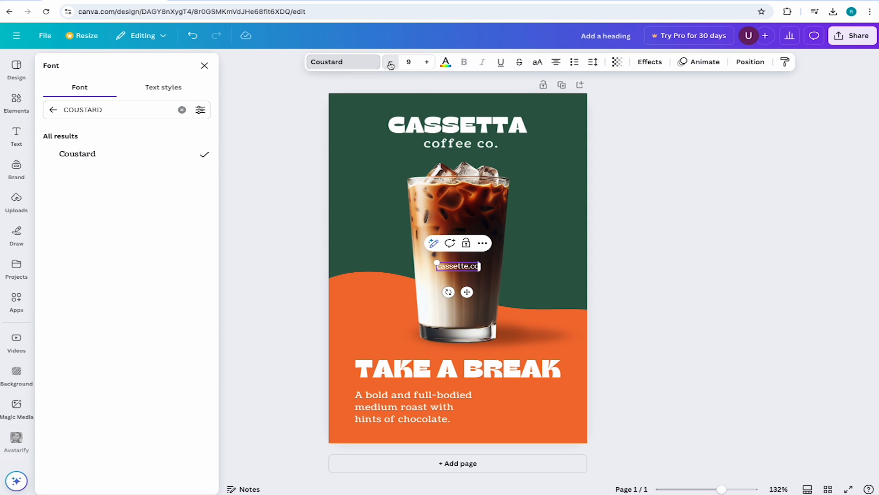
pyautogui.click(422, 401)
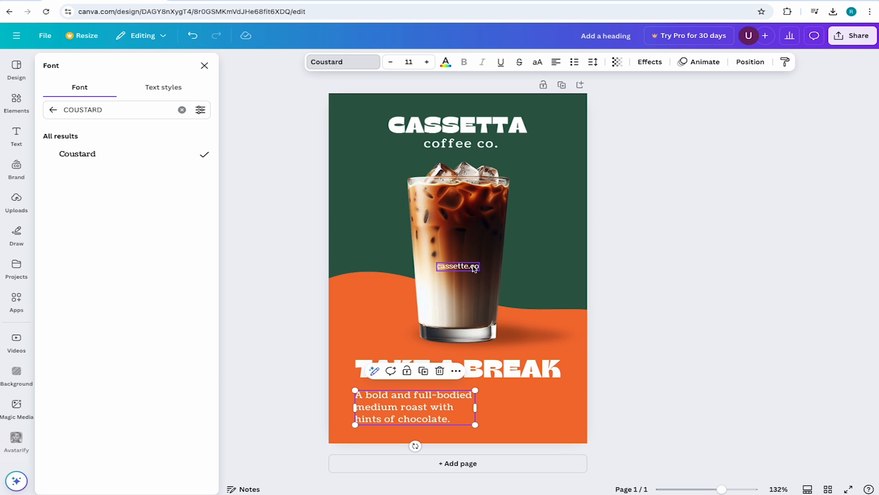
pyautogui.click(458, 266)
pyautogui.click(427, 62)
pyautogui.click(428, 62)
pyautogui.click(390, 62)
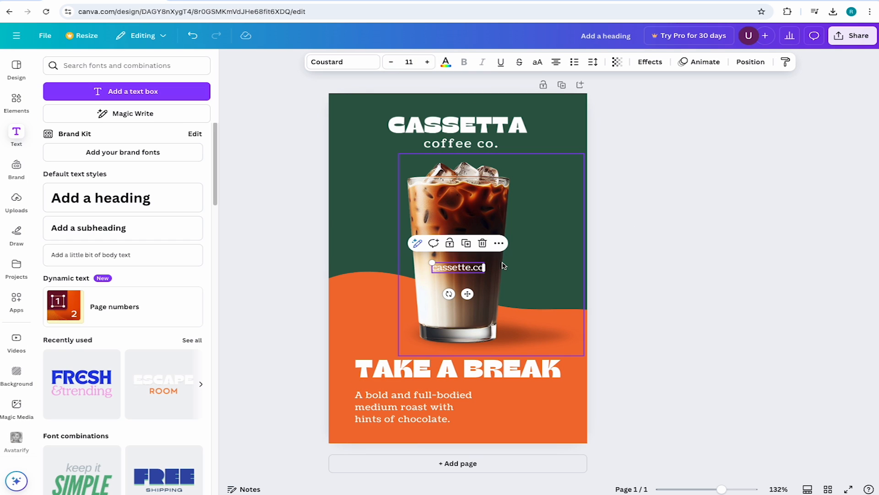
# Step: Place cassette.co under the heading's right end, level with the last body text line, and widen its letter spacing to match the body text
pyautogui.moveTo(470, 267); pyautogui.dragTo(543, 418)
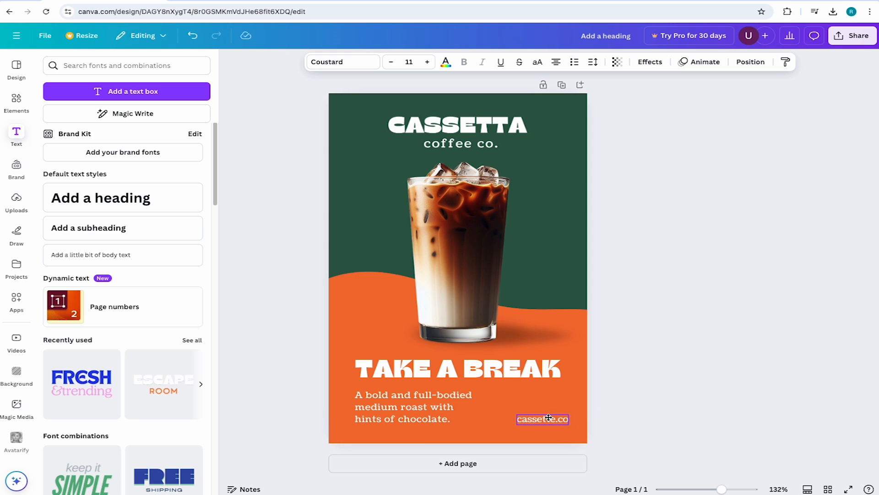
pyautogui.click(698, 364)
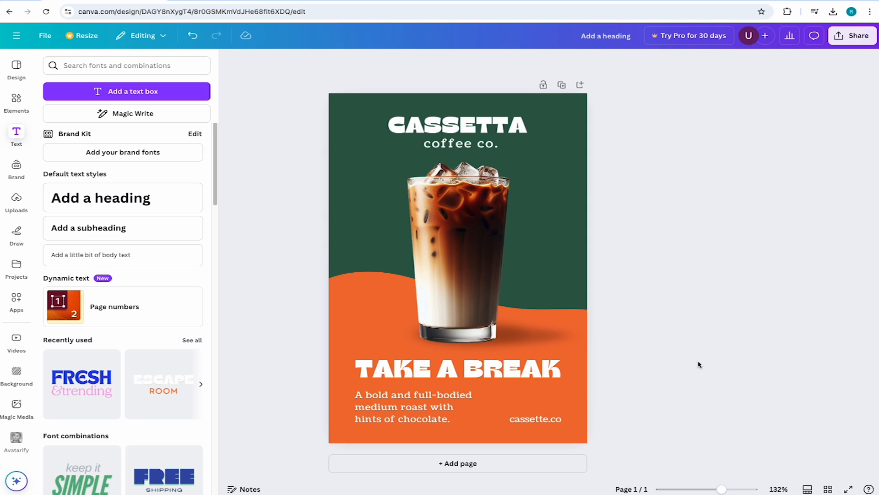
pyautogui.click(446, 401)
pyautogui.click(596, 62)
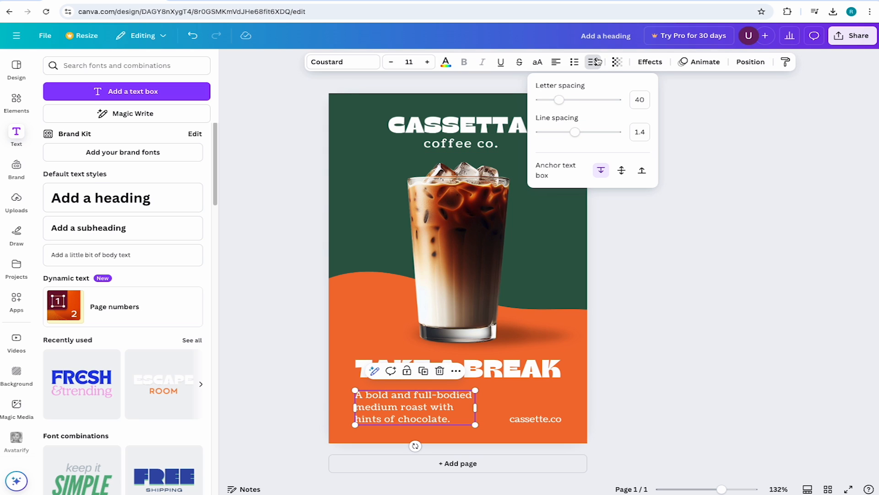
pyautogui.click(703, 316)
pyautogui.click(703, 316)
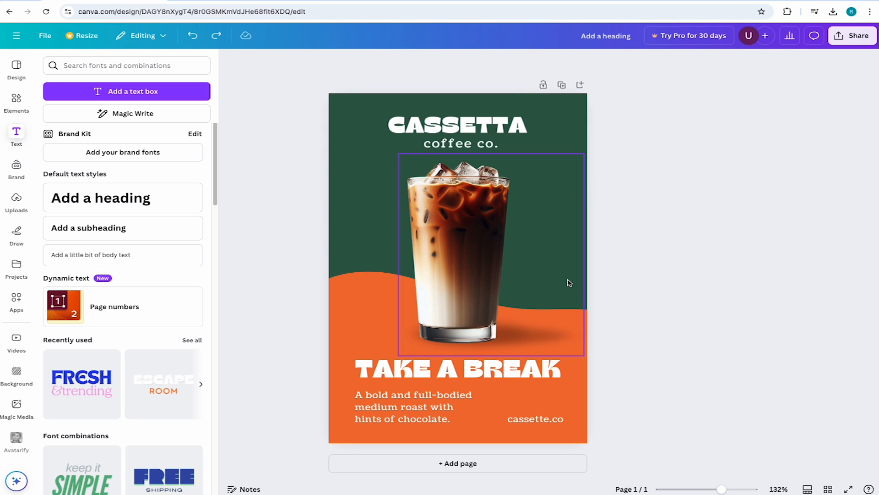
# Step: Nudge the Cassetta logo and the glass-and-shadow group slightly upward
pyautogui.click(473, 141)
pyautogui.moveTo(472, 141); pyautogui.dragTo(472, 137)
pyautogui.click(477, 201)
pyautogui.moveTo(503, 302); pyautogui.dragTo(496, 282)
# Step: Select the TAKE A BREAK heading, body text and cassette.co together and nudge them slightly upward
pyautogui.click(458, 368)
pyautogui.keyDown('shift'); pyautogui.click(529, 399); pyautogui.keyUp('shift')
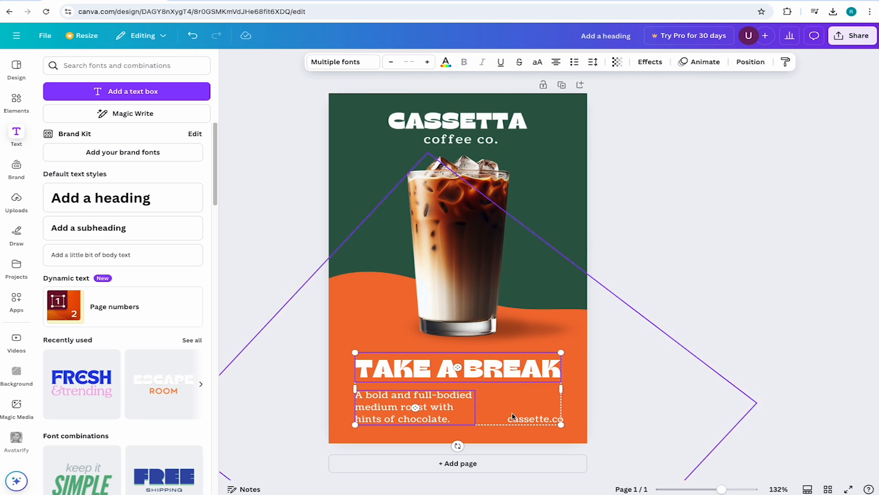
pyautogui.moveTo(525, 372); pyautogui.dragTo(523, 364)
pyautogui.click(717, 307)
# Step: Add a circle shape from the elements library and place it over the upper right part of the glass
pyautogui.click(17, 102)
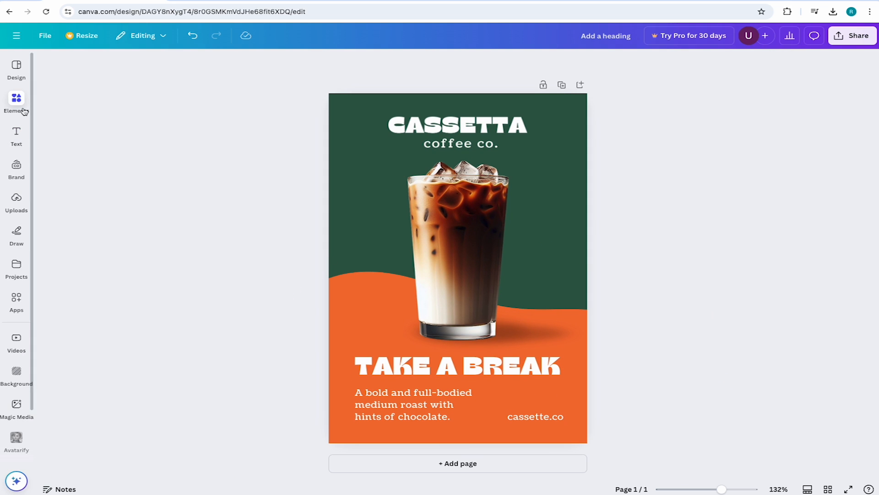
pyautogui.click(71, 65)
pyautogui.write('circle')
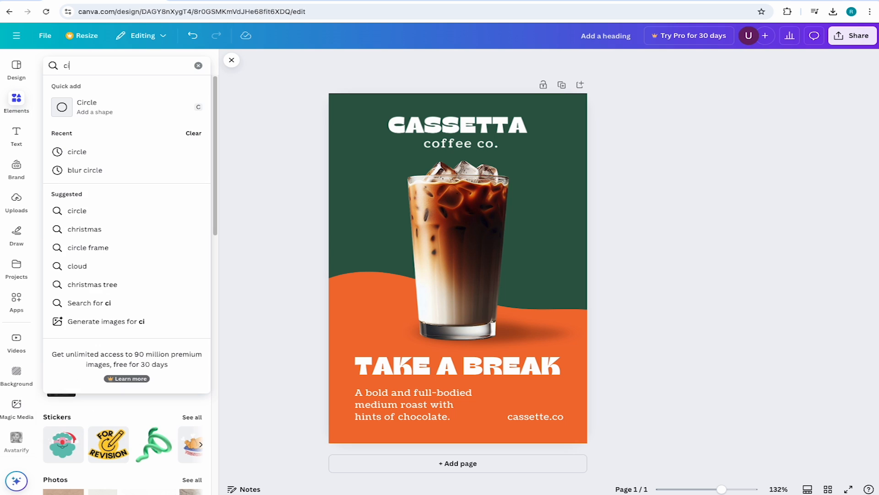
pyautogui.click(72, 110)
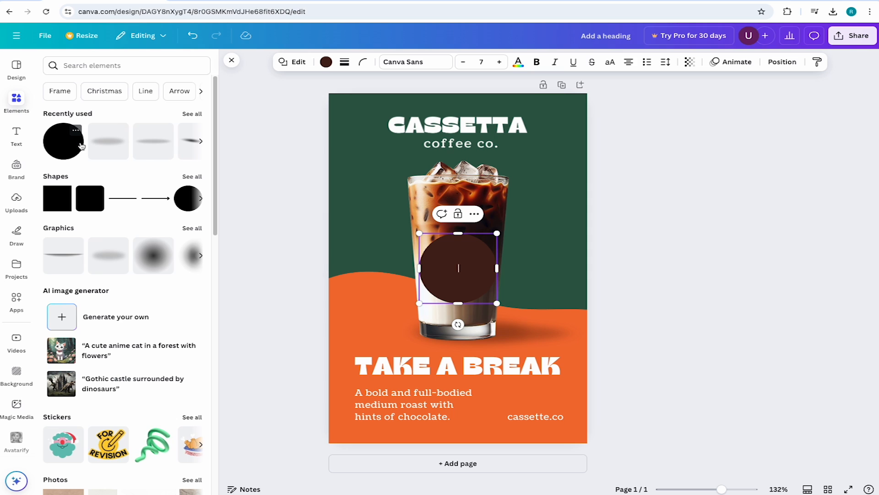
pyautogui.moveTo(464, 257); pyautogui.dragTo(489, 223)
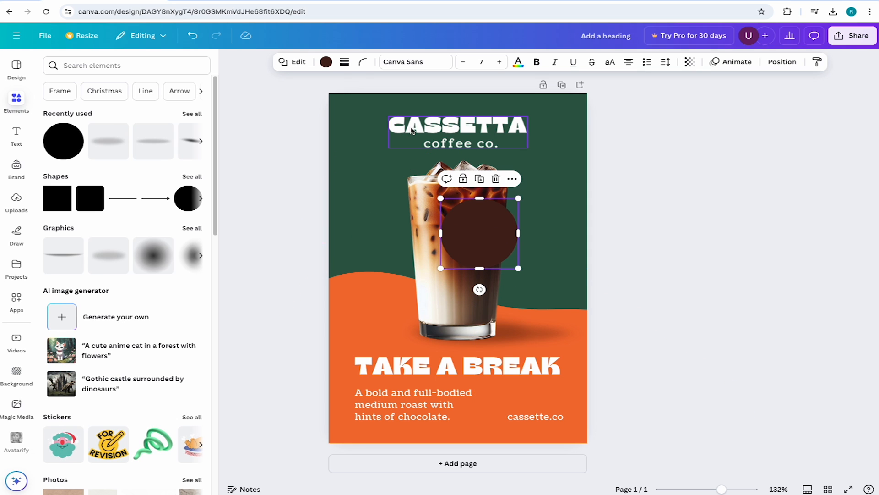
# Step: Give the circle a solid border of weight 2 in white and remove its fill
pyautogui.click(344, 62)
pyautogui.click(321, 96)
pyautogui.click(405, 122)
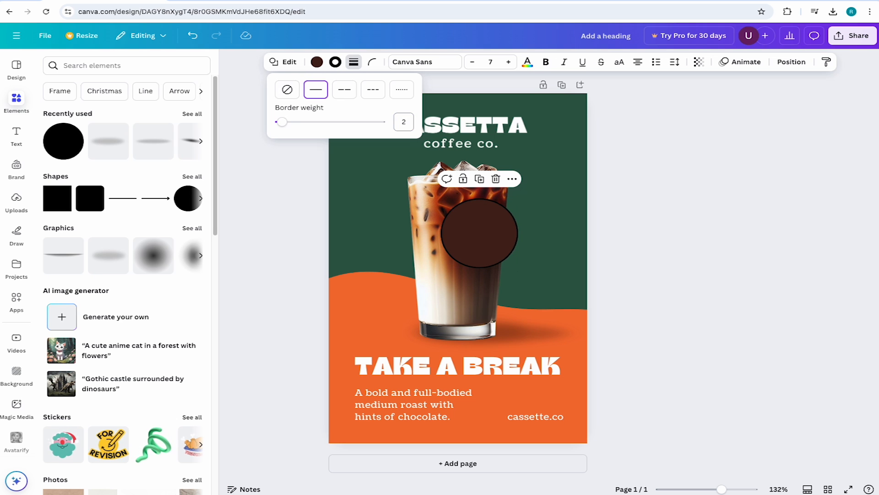
pyautogui.click(322, 65)
pyautogui.click(322, 66)
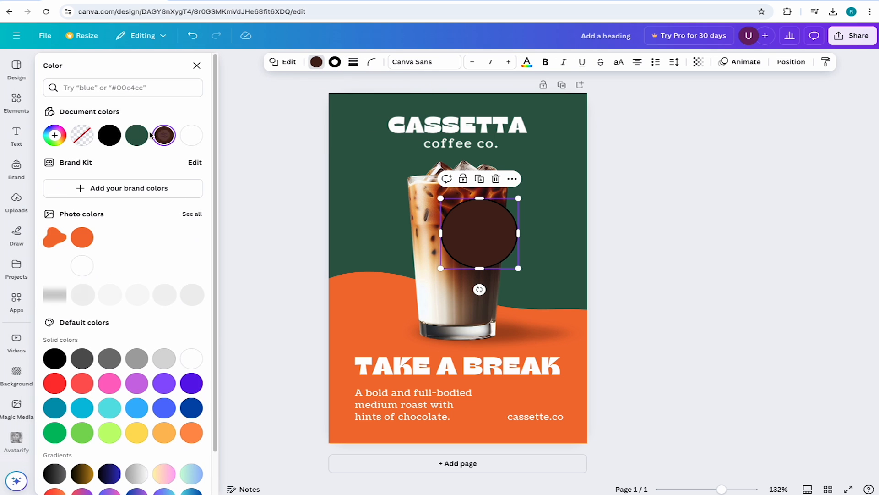
pyautogui.click(83, 135)
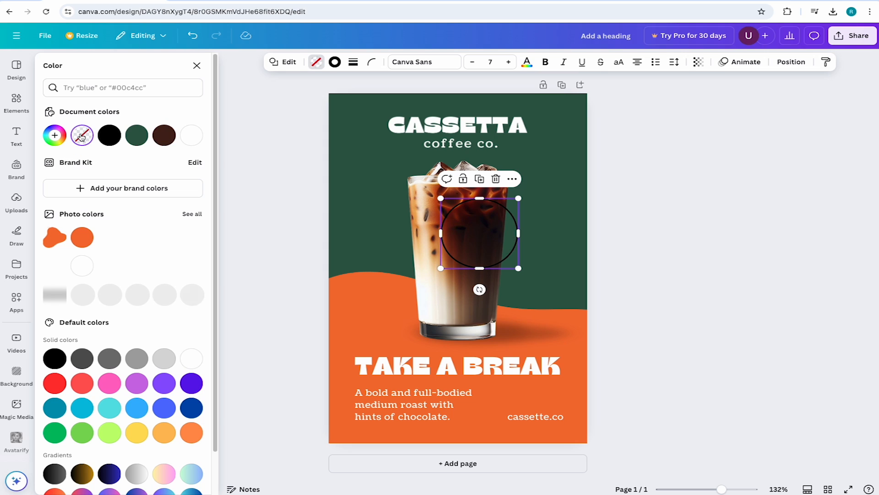
pyautogui.click(335, 61)
pyautogui.click(134, 137)
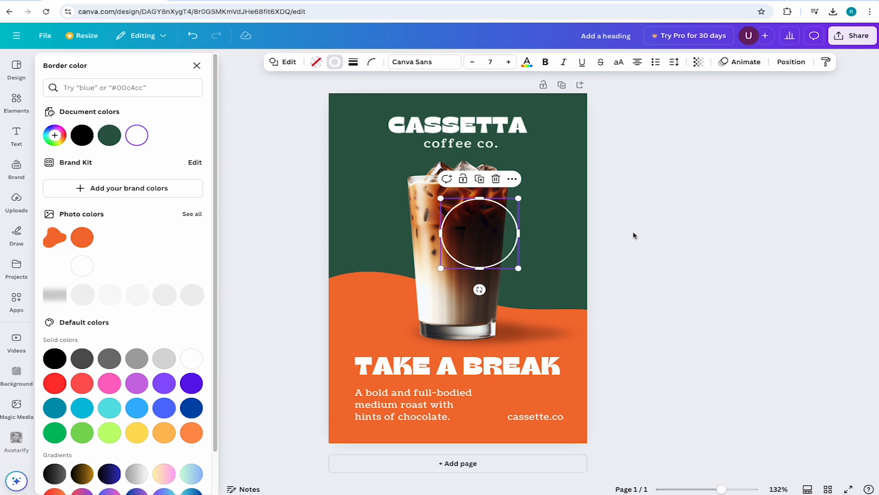
# Step: Enlarge the circle outline slightly and position it so it overlaps the glass's right edge and the green background
pyautogui.press('Escape')
pyautogui.moveTo(516, 242); pyautogui.dragTo(544, 259)
pyautogui.click(692, 236)
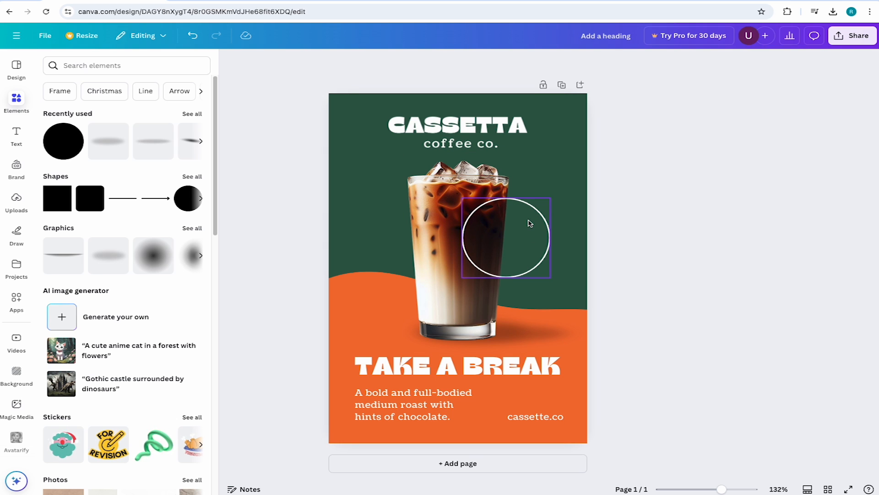
# Step: Add a body text line reading "ground fresh for a limited time" and set its font to Coustard
pyautogui.click(24, 133)
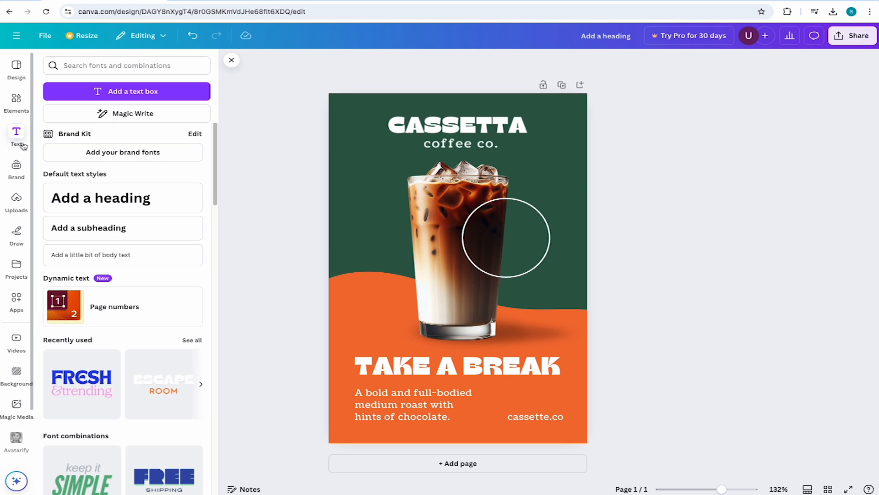
pyautogui.click(118, 254)
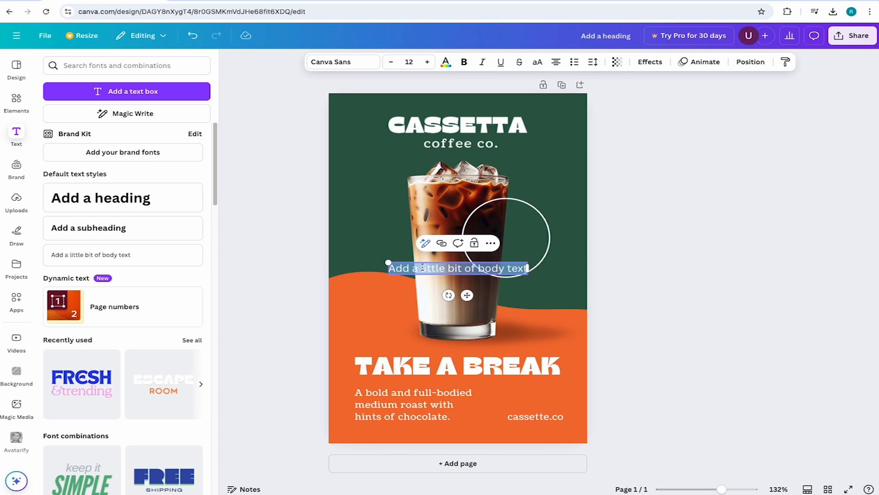
pyautogui.press('BackSpace')
pyautogui.write('ground fresh for a limited time')
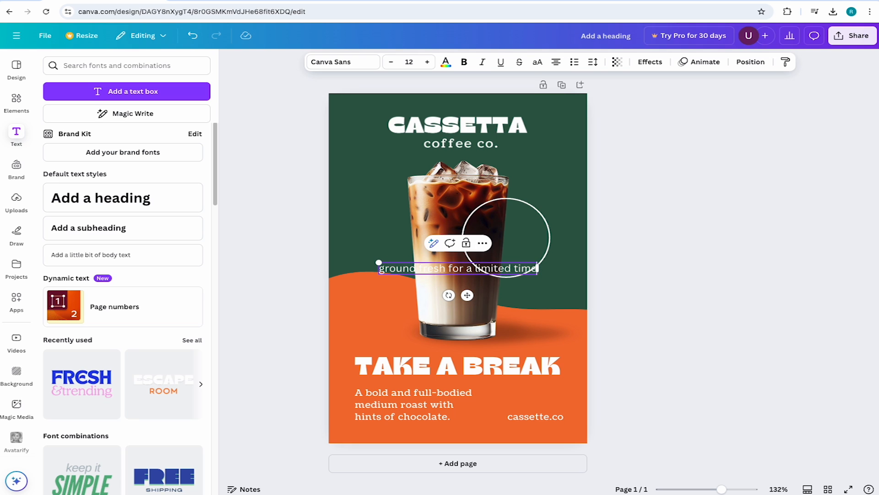
pyautogui.tripleClick(398, 266)
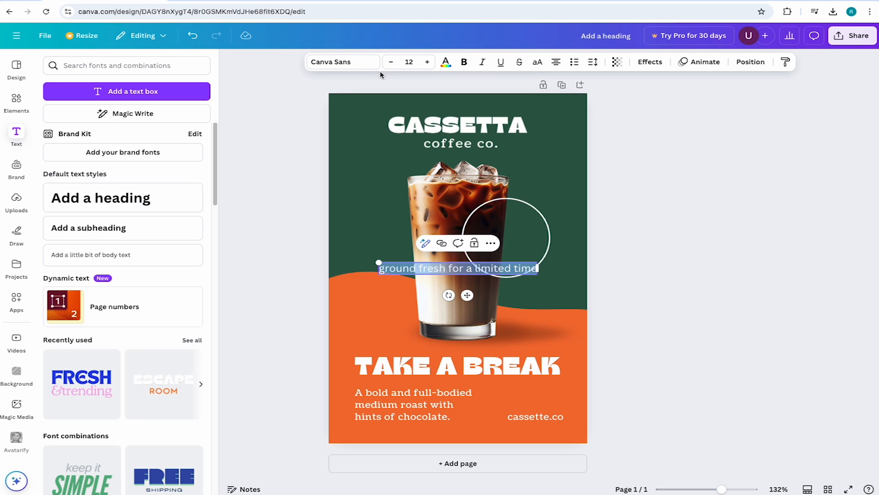
pyautogui.click(362, 62)
pyautogui.click(170, 153)
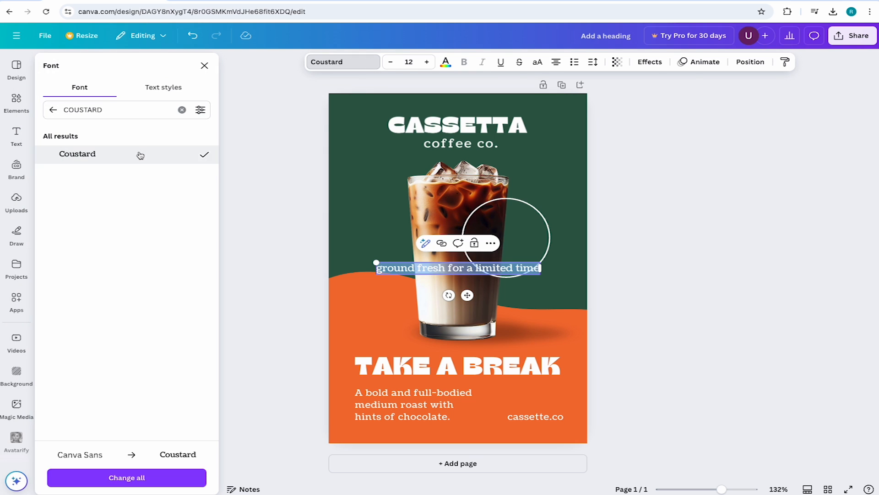
# Step: Apply the Curve effect at 55 to the new text line and shrink it to fit inside the upper part of the white circle
pyautogui.click(650, 61)
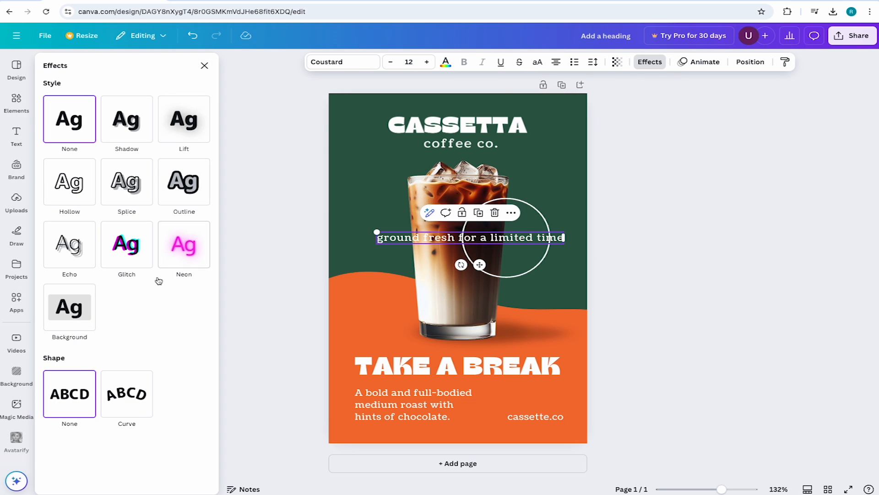
pyautogui.click(130, 399)
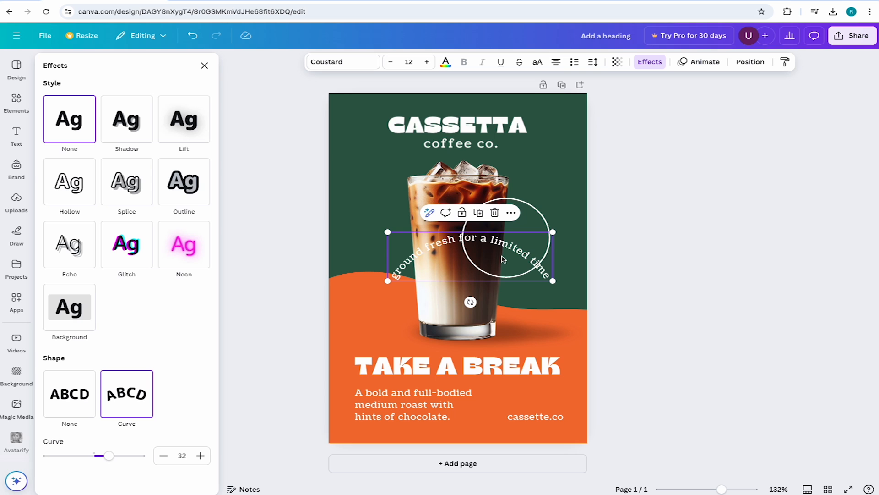
pyautogui.moveTo(108, 455); pyautogui.dragTo(120, 455)
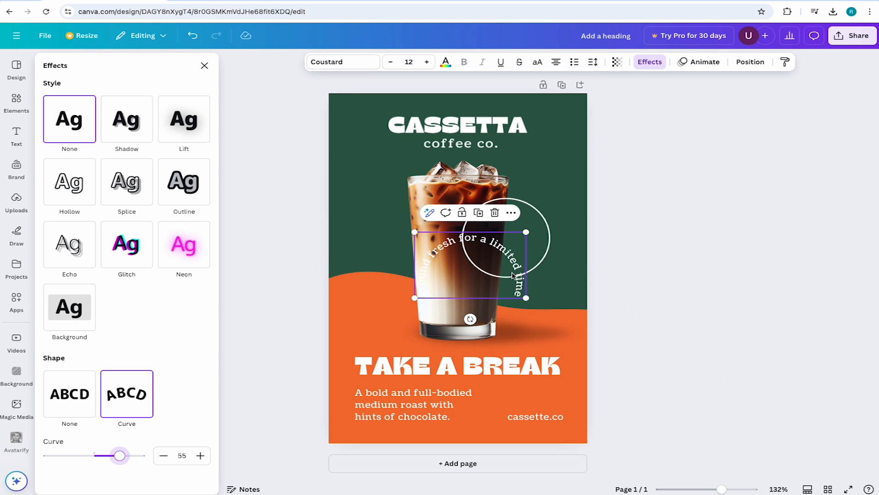
pyautogui.moveTo(516, 267); pyautogui.dragTo(554, 232)
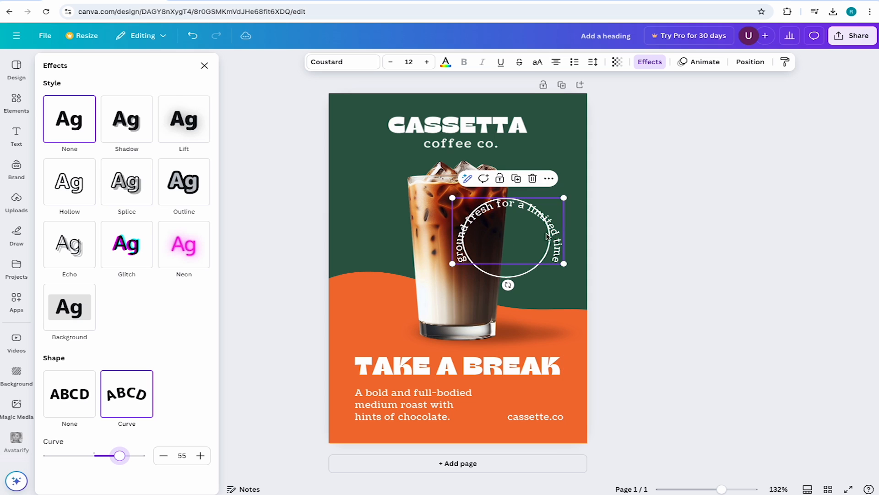
pyautogui.moveTo(564, 198); pyautogui.dragTo(530, 216)
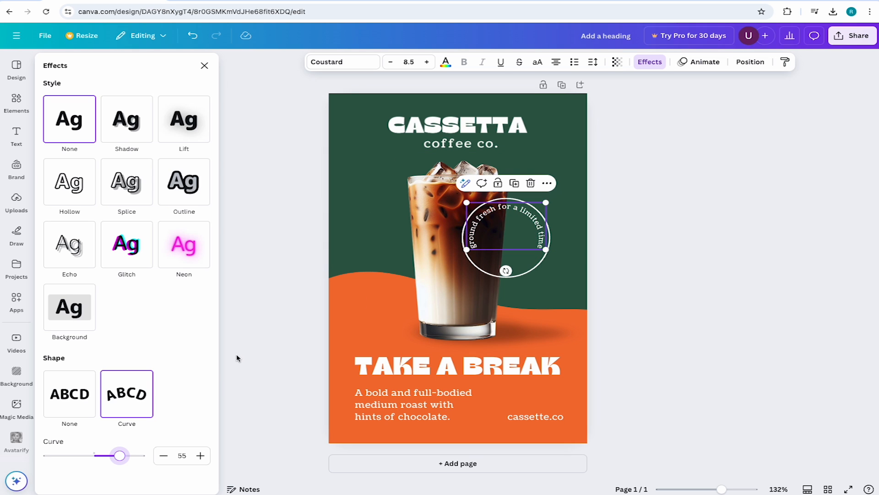
# Step: Set the text's curve to 77 and scale it to font size 11.7, centred inside the white circle with an even margin
pyautogui.moveTo(118, 460); pyautogui.dragTo(131, 452)
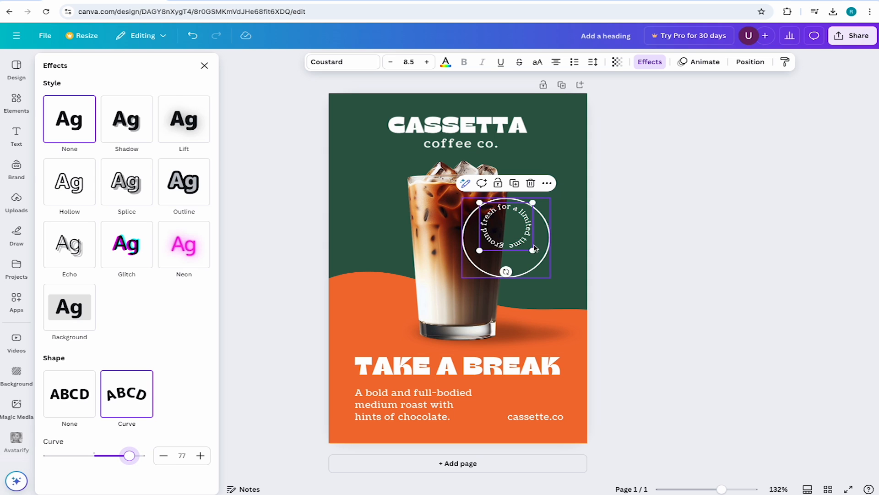
pyautogui.moveTo(535, 251); pyautogui.dragTo(561, 275)
pyautogui.moveTo(545, 232); pyautogui.dragTo(530, 229)
pyautogui.click(626, 205)
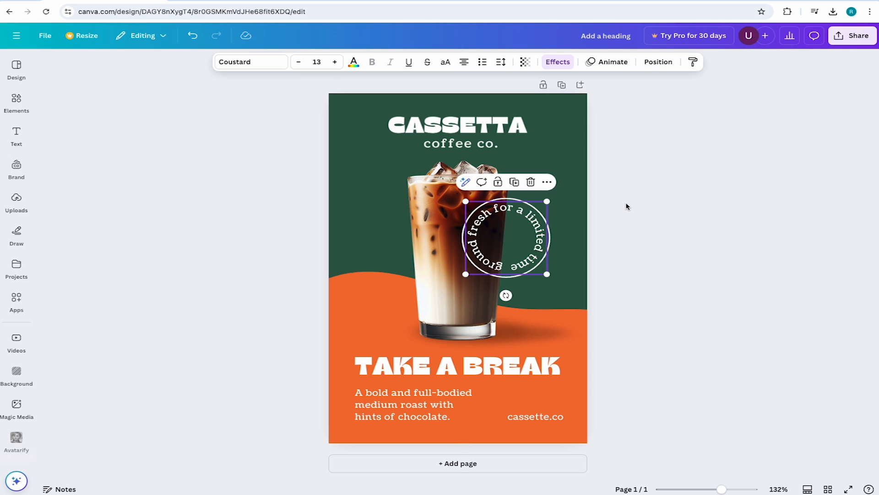
pyautogui.click(627, 206)
pyautogui.click(550, 202)
pyautogui.moveTo(549, 202); pyautogui.dragTo(530, 221)
pyautogui.click(651, 206)
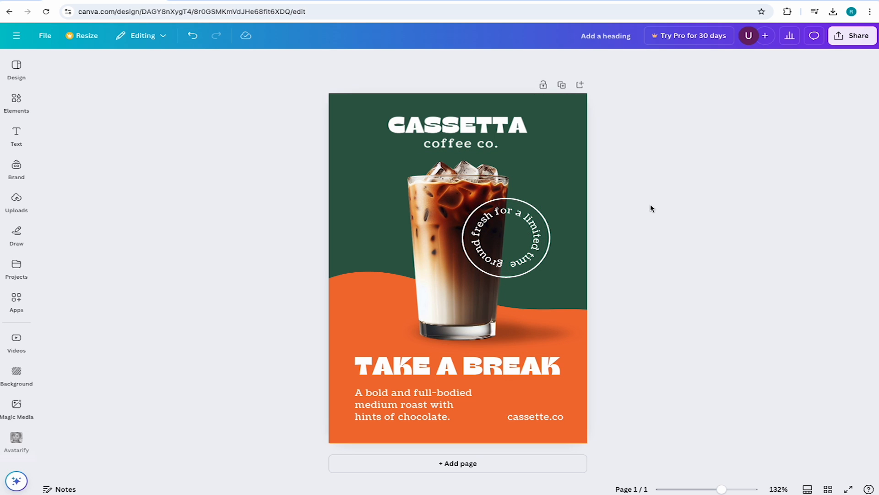
# Step: Widen the letter spacing of the curved text inside the circle
pyautogui.click(530, 233)
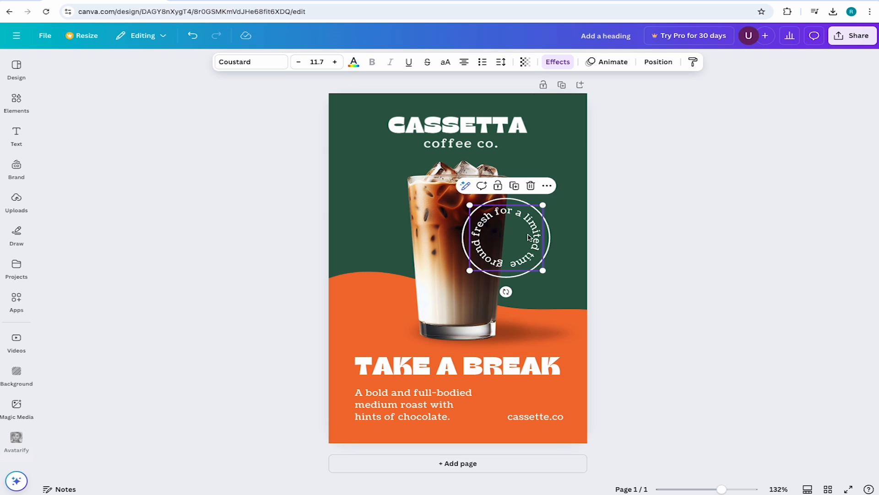
pyautogui.click(501, 62)
pyautogui.moveTo(499, 100)
pyautogui.mouseDown()
pyautogui.moveTo(472, 100)
pyautogui.moveTo(481, 102)
pyautogui.mouseUp()
pyautogui.click(638, 180)
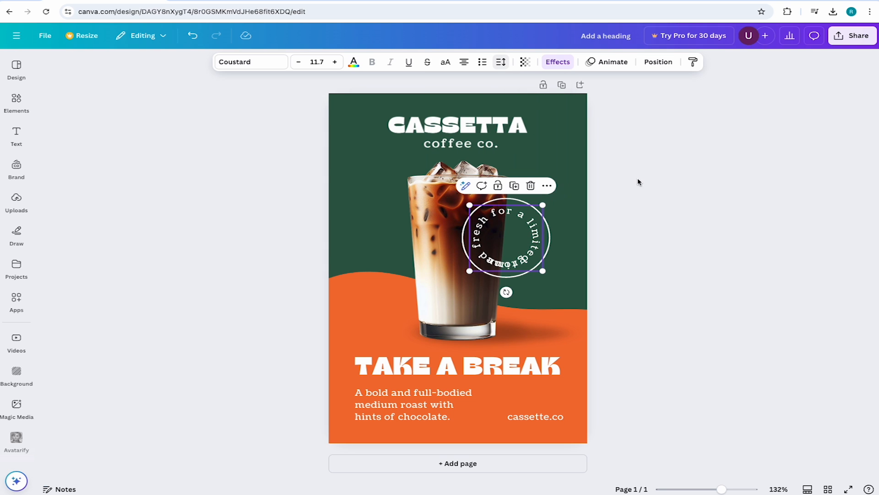
# Step: Reduce the text's curve to 65, then recentre and scale the text ring to fit just inside the circle outline
pyautogui.click(558, 63)
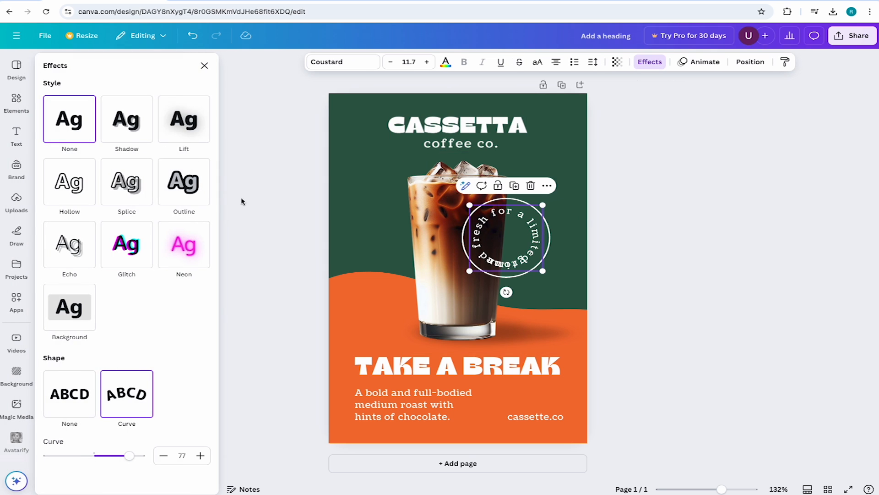
pyautogui.moveTo(129, 456); pyautogui.dragTo(124, 456)
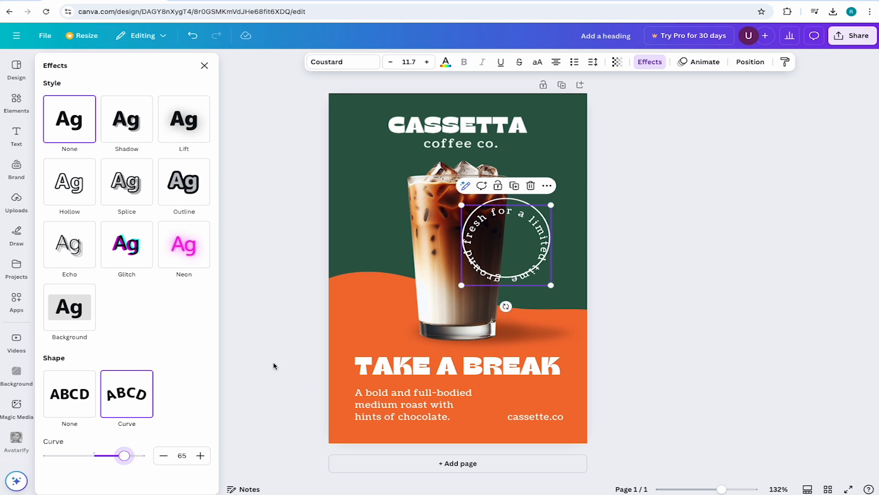
pyautogui.click(638, 251)
pyautogui.moveTo(505, 248); pyautogui.dragTo(507, 237)
pyautogui.moveTo(554, 196); pyautogui.dragTo(533, 220)
pyautogui.click(678, 208)
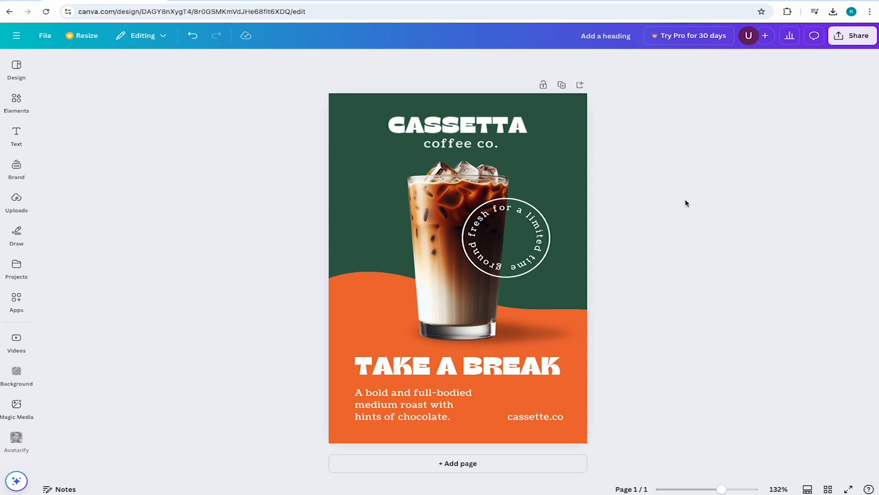
# Step: Change the circle outline's border colour to the document's orange
pyautogui.click(516, 199)
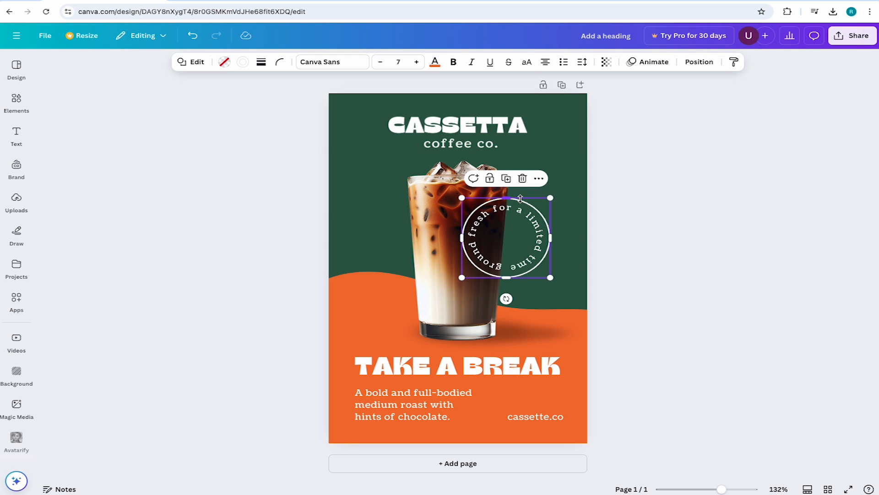
pyautogui.click(243, 62)
pyautogui.click(109, 135)
pyautogui.click(636, 143)
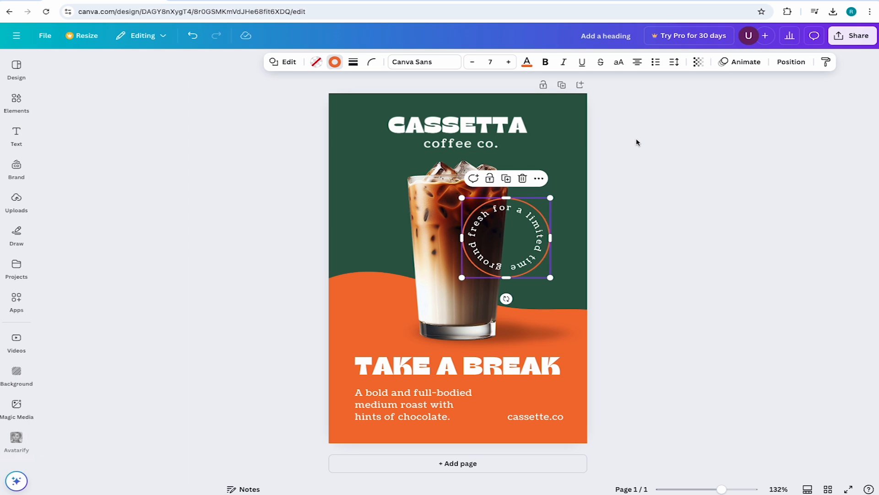
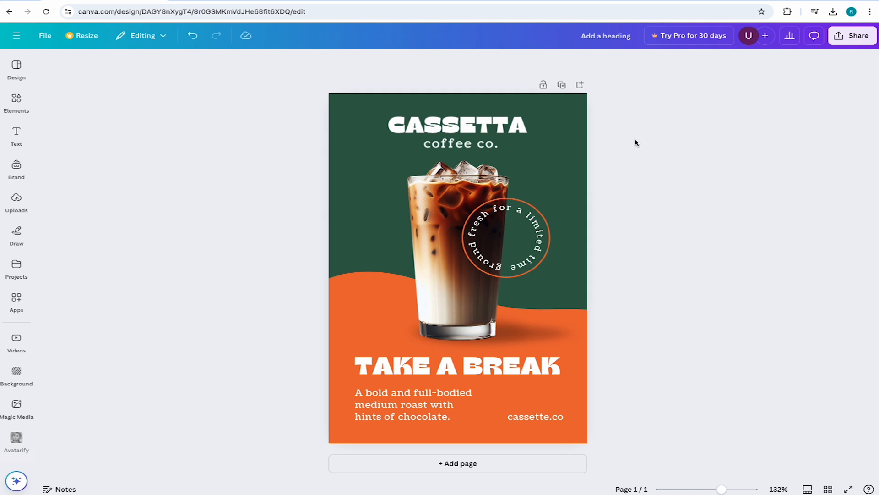
# Step: Duplicate the orange circle outline and shrink the copy so it sits centred inside the ring of curved text
pyautogui.scroll(5, 635, 143)
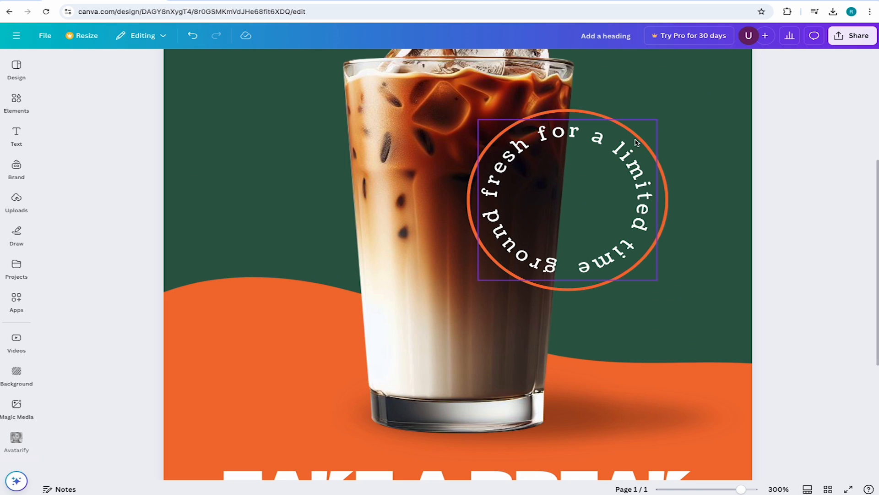
pyautogui.click(593, 111)
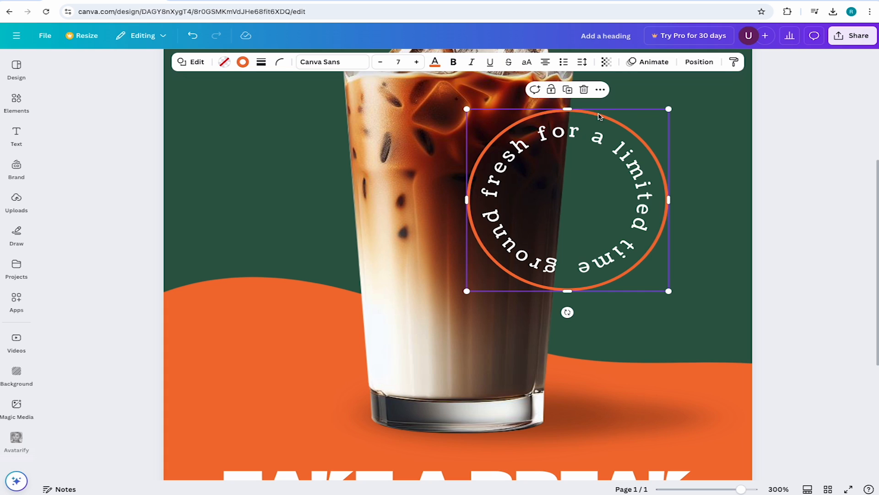
pyautogui.hotkey('ctrl', 'd')
pyautogui.moveTo(694, 131); pyautogui.dragTo(611, 171)
pyautogui.click(818, 141)
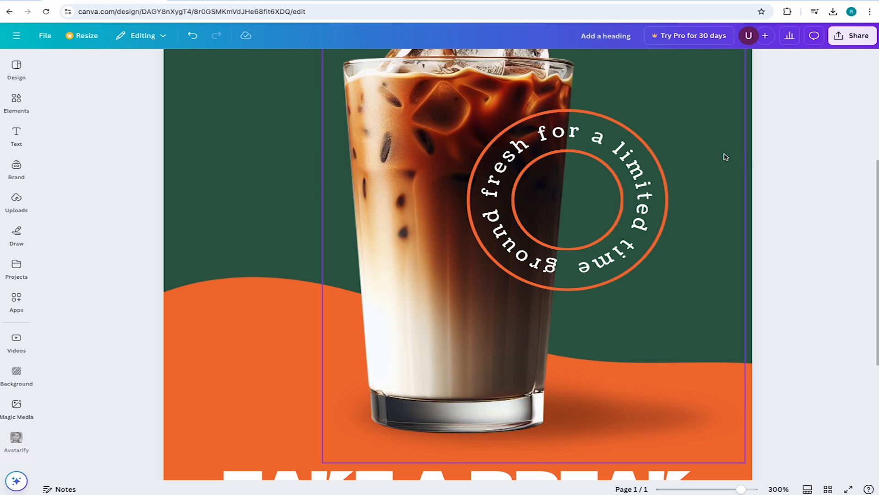
# Step: Change the small inner circle's border colour to the document's white
pyautogui.click(599, 163)
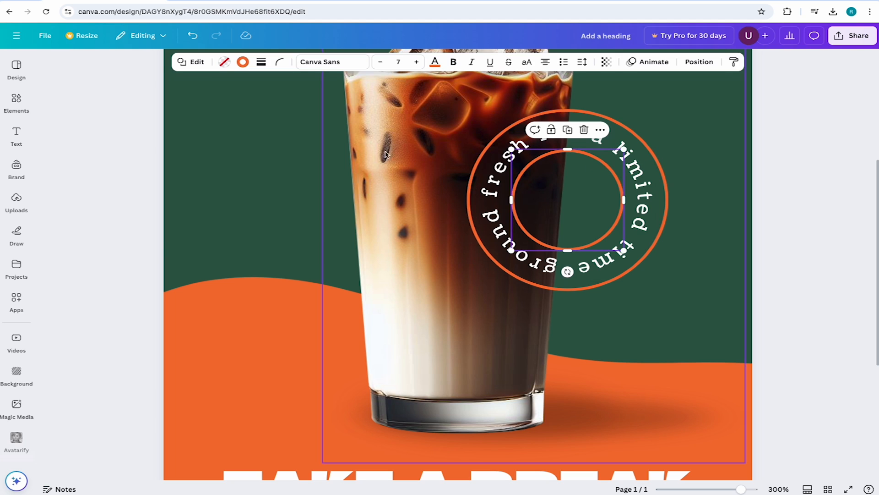
pyautogui.click(248, 68)
pyautogui.click(133, 135)
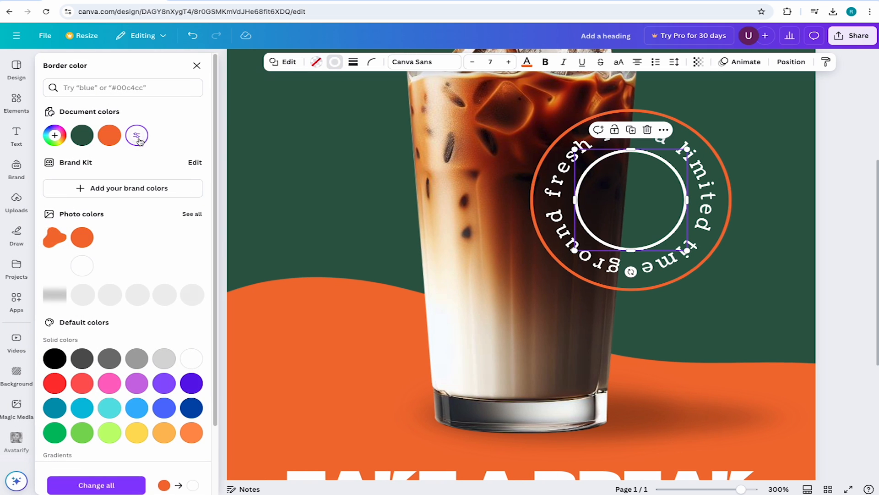
pyautogui.click(839, 177)
# Step: Add the uploaded coffee bean graphic, scale it down and centre it inside the small inner circle
pyautogui.click(18, 200)
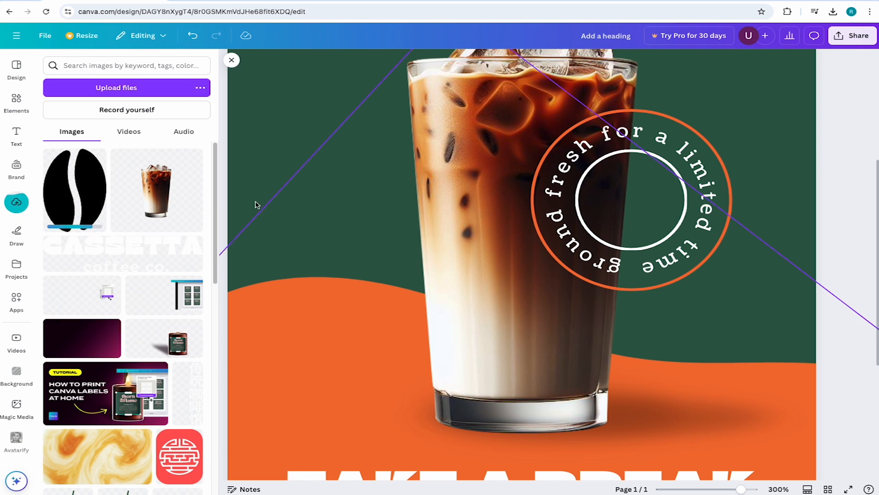
pyautogui.click(75, 188)
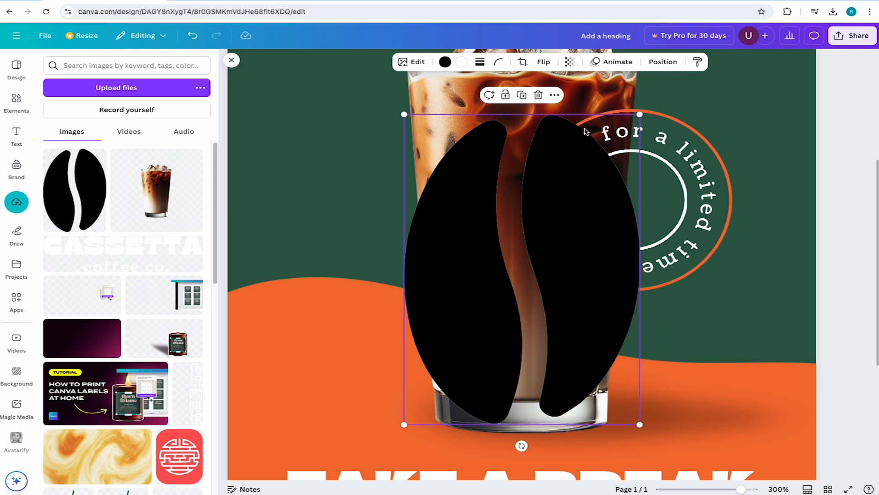
pyautogui.moveTo(640, 114); pyautogui.dragTo(454, 328)
pyautogui.moveTo(451, 368); pyautogui.dragTo(648, 189)
pyautogui.moveTo(677, 157); pyautogui.dragTo(657, 175)
pyautogui.moveTo(641, 211); pyautogui.dragTo(635, 199)
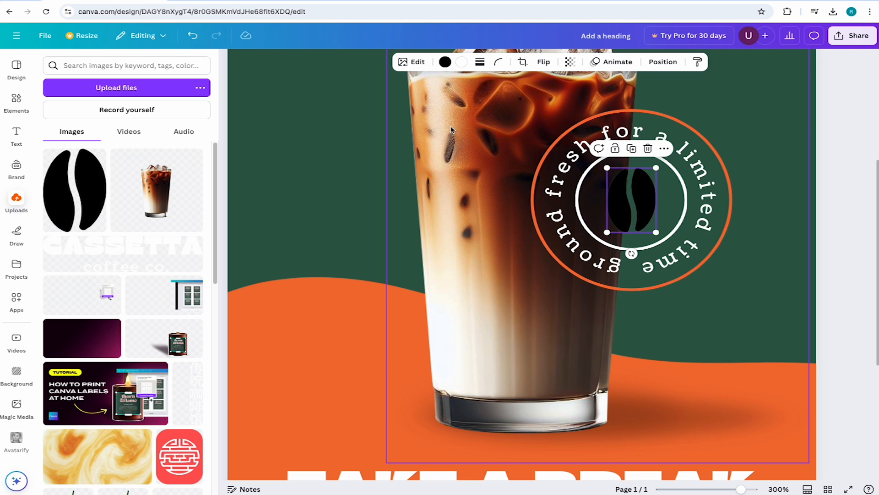
# Step: Recolour the coffee bean to the document's orange, rotate it about 18° clockwise and recentre it in the inner circle
pyautogui.click(444, 62)
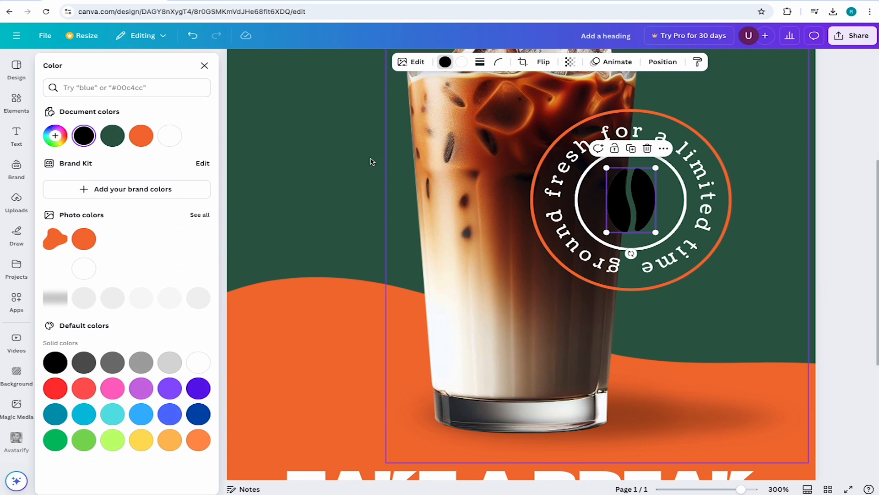
pyautogui.click(141, 135)
pyautogui.press('Escape')
pyautogui.moveTo(631, 254); pyautogui.dragTo(613, 252)
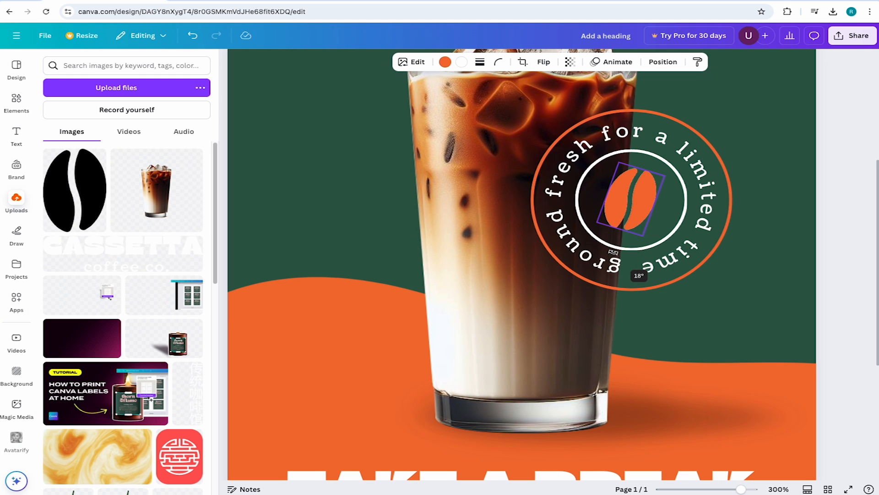
pyautogui.moveTo(639, 208); pyautogui.dragTo(638, 206)
pyautogui.click(849, 170)
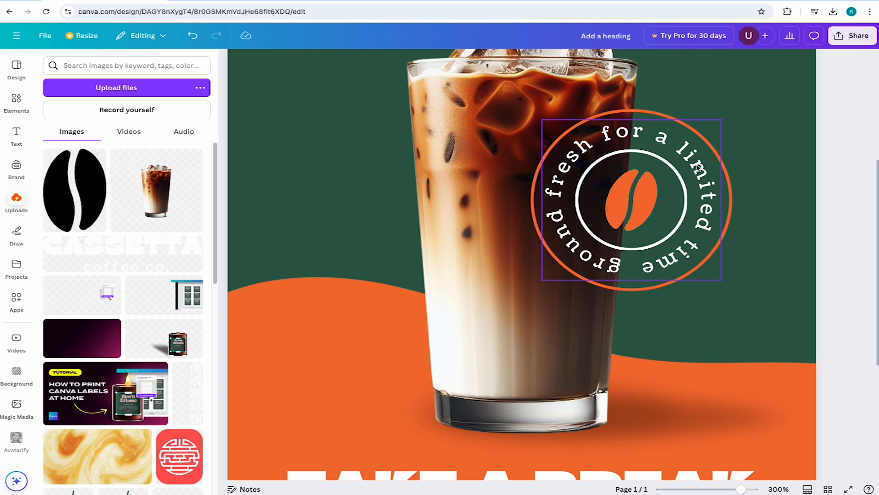
pyautogui.hotkey('ctrl', '-')
pyautogui.hotkey('ctrl', '-')
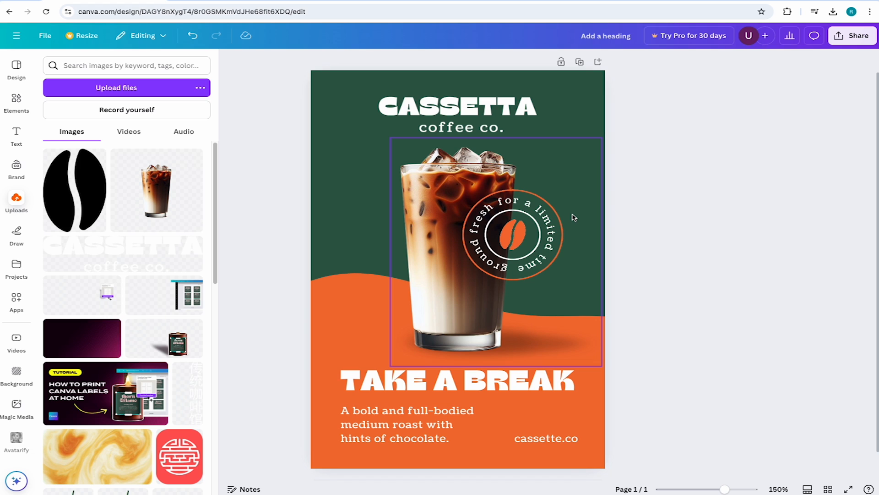
pyautogui.click(523, 240)
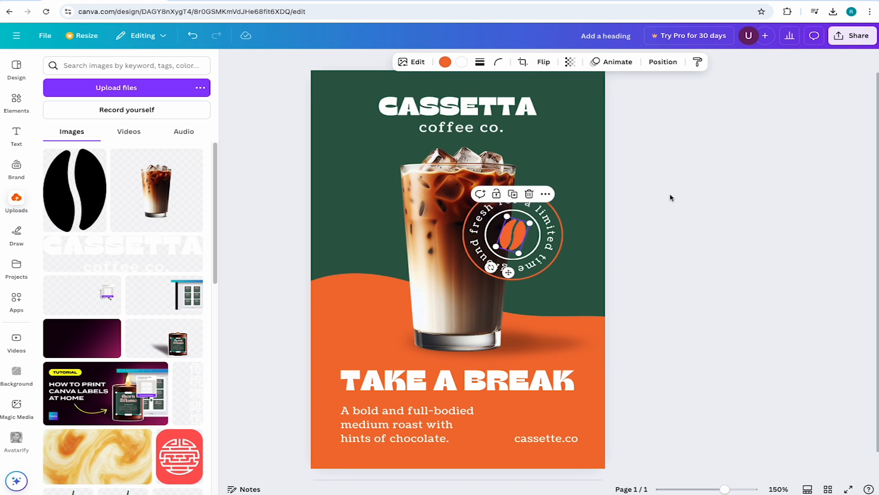
pyautogui.click(675, 202)
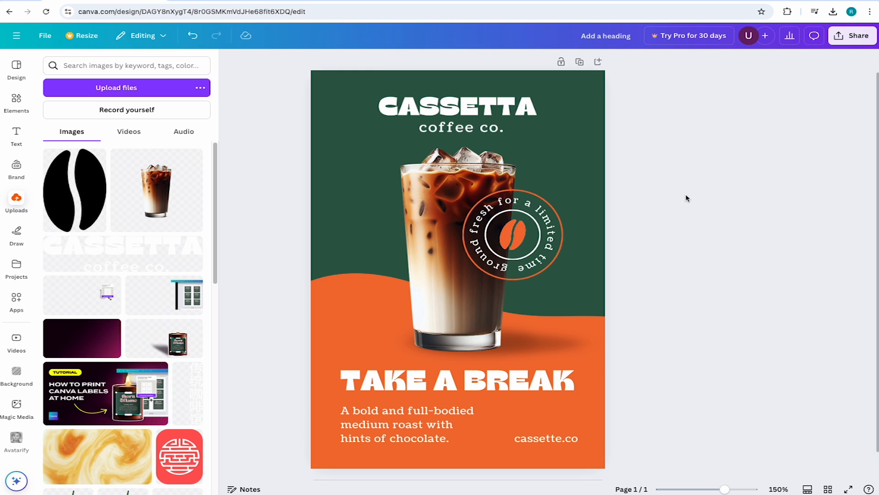
# Step: Group the coffee bean, curved text and both circle outlines into one badge
pyautogui.click(525, 234)
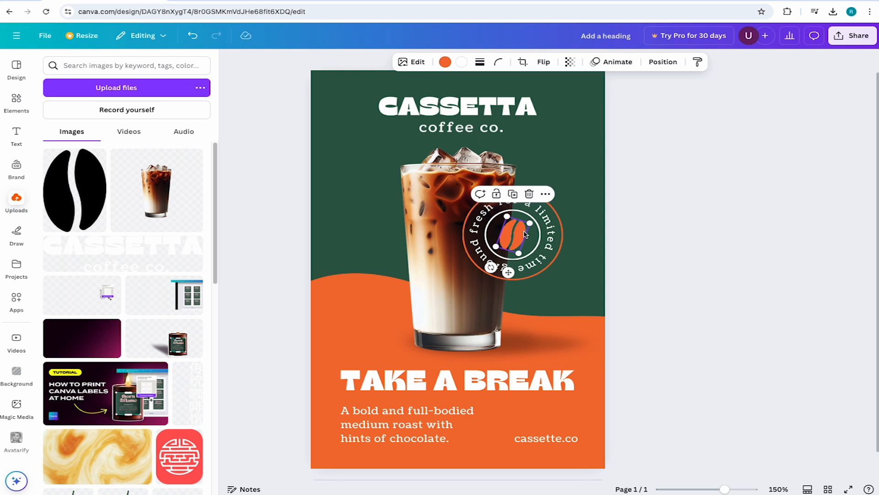
pyautogui.click(660, 61)
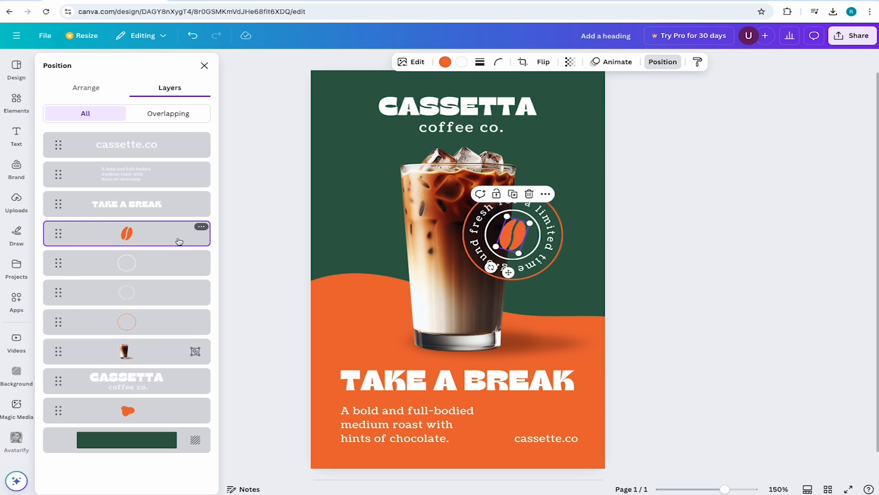
pyautogui.keyDown('shift'); pyautogui.click(167, 320); pyautogui.keyUp('shift')
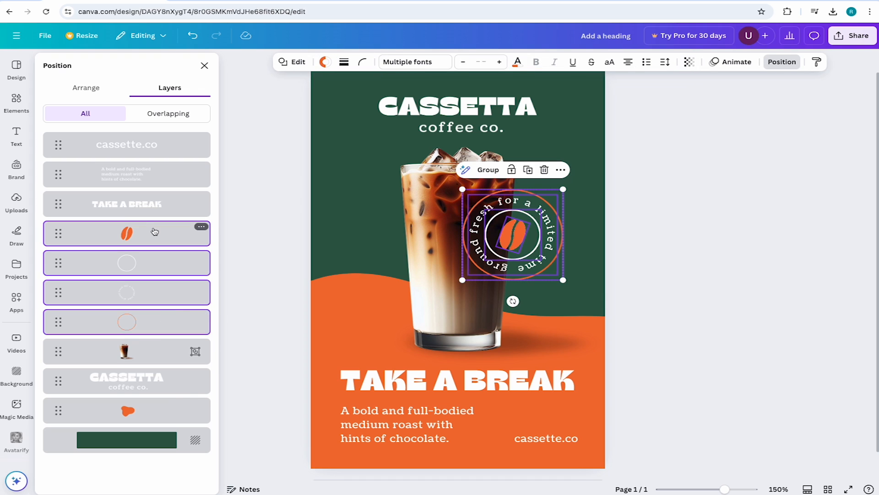
pyautogui.rightClick(154, 231)
pyautogui.click(205, 384)
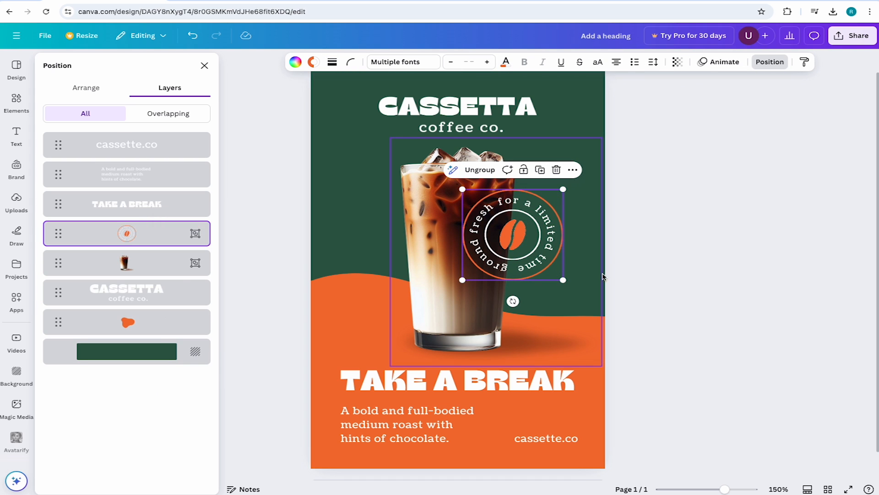
# Step: Scale the grouped badge down and tilt it slightly clockwise over the right edge of the glass
pyautogui.click(616, 287)
pyautogui.moveTo(560, 277); pyautogui.dragTo(547, 263)
pyautogui.moveTo(528, 231); pyautogui.dragTo(533, 235)
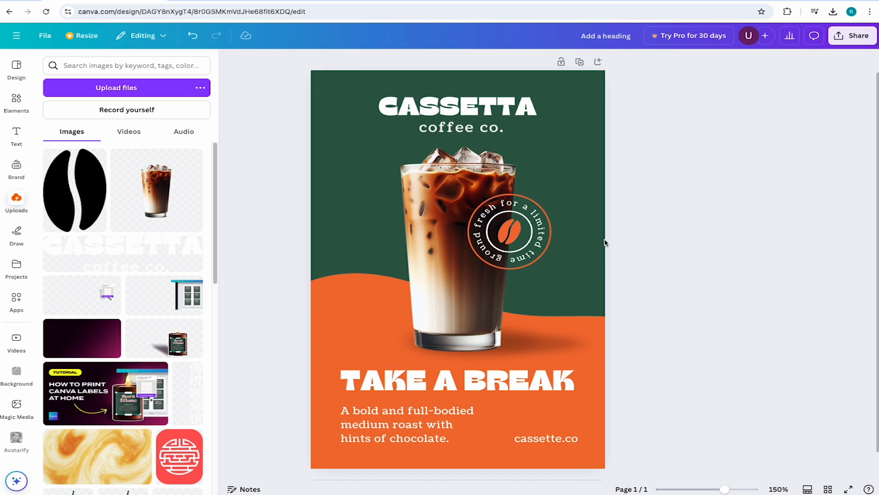
# Step: Shift the badge and iced coffee together slightly to the right, and lower the badge a little on the glass
pyautogui.click(519, 226)
pyautogui.keyDown('shift'); pyautogui.click(439, 233); pyautogui.keyUp('shift')
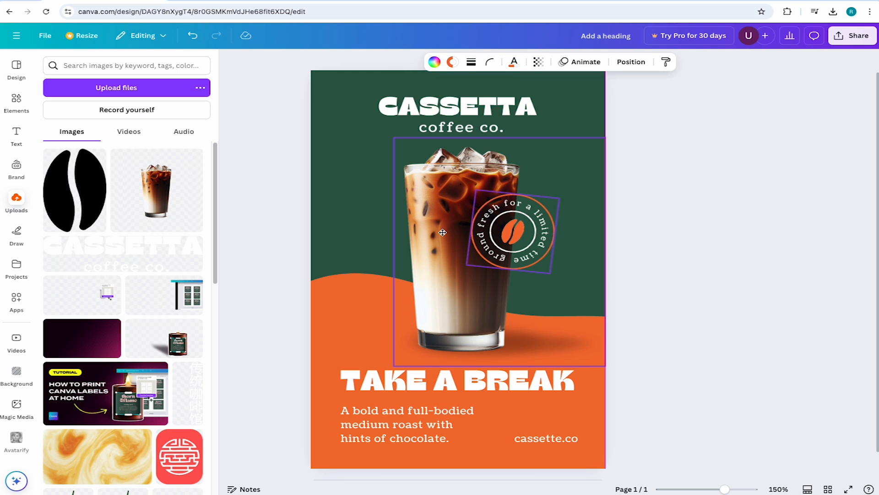
pyautogui.click(738, 191)
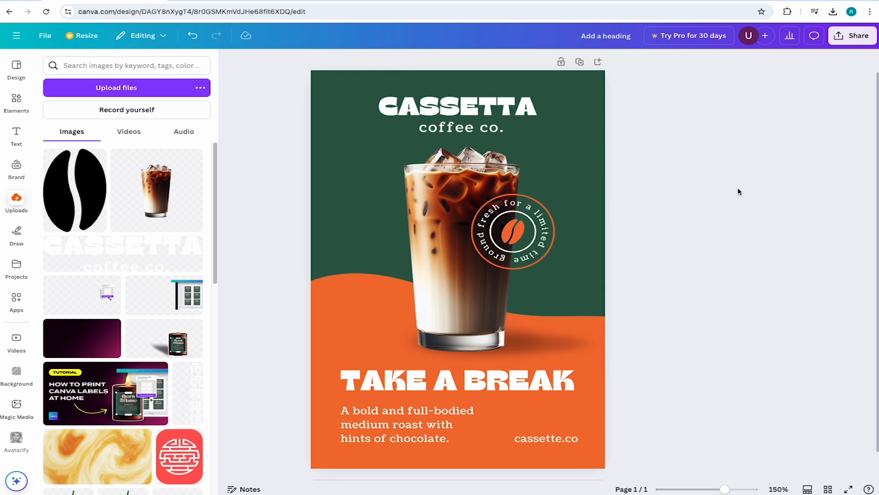
pyautogui.moveTo(531, 224); pyautogui.dragTo(532, 228)
pyautogui.click(738, 200)
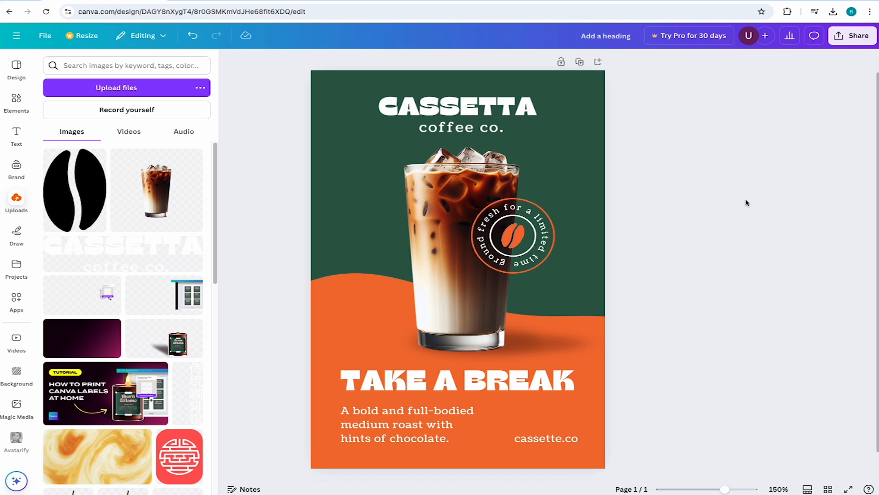
# Step: Ungroup the badge and recentre the coffee bean inside the small white circle
pyautogui.click(513, 242)
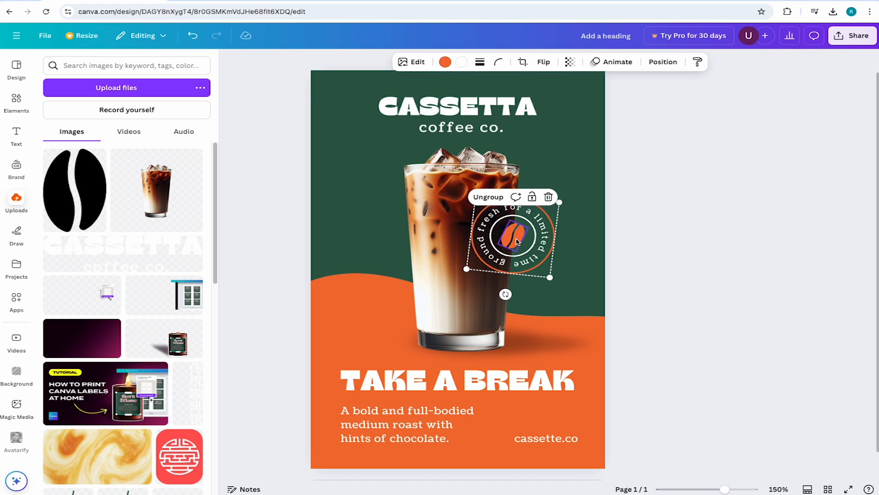
pyautogui.click(637, 210)
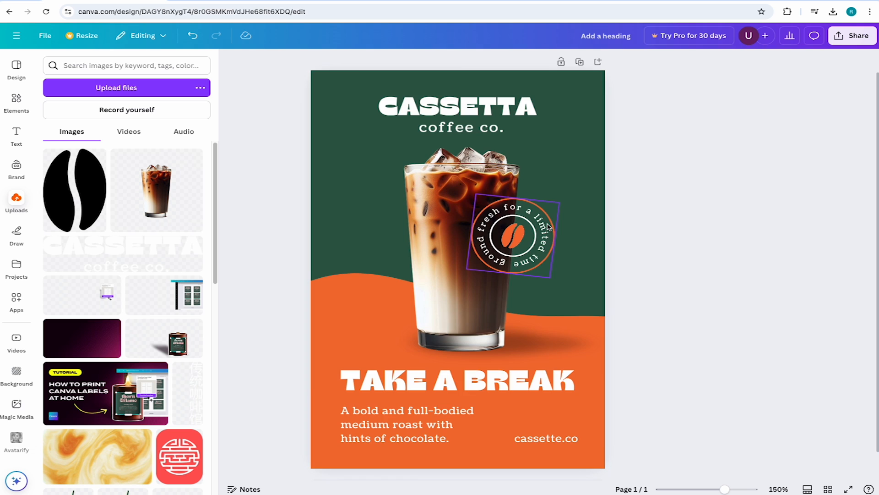
pyautogui.keyDown('ctrl'); pyautogui.scroll(5, 547, 226); pyautogui.keyUp('ctrl')
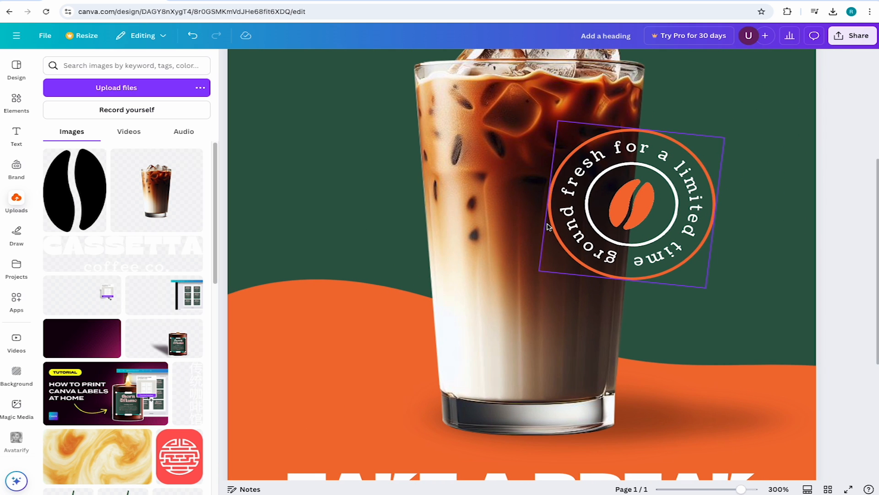
pyautogui.click(648, 209)
pyautogui.hotkey('ctrl', 'shift', 'g')
pyautogui.click(850, 177)
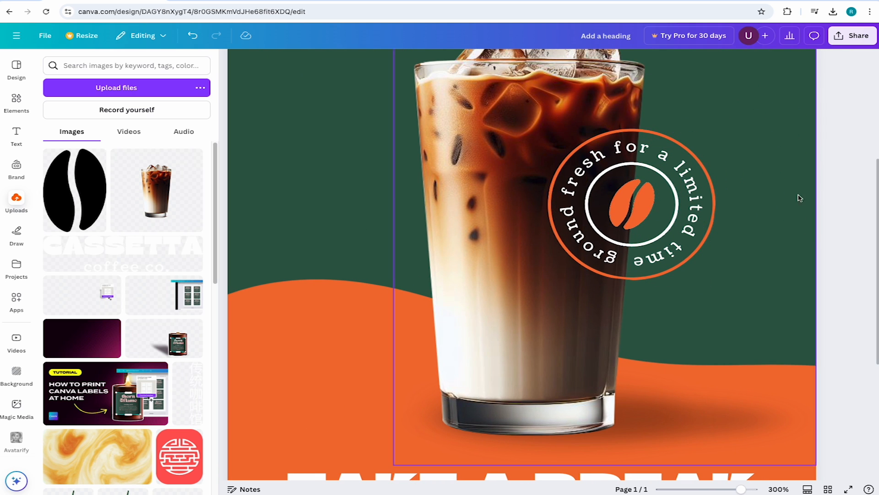
pyautogui.click(652, 204)
pyautogui.moveTo(663, 188); pyautogui.dragTo(647, 198)
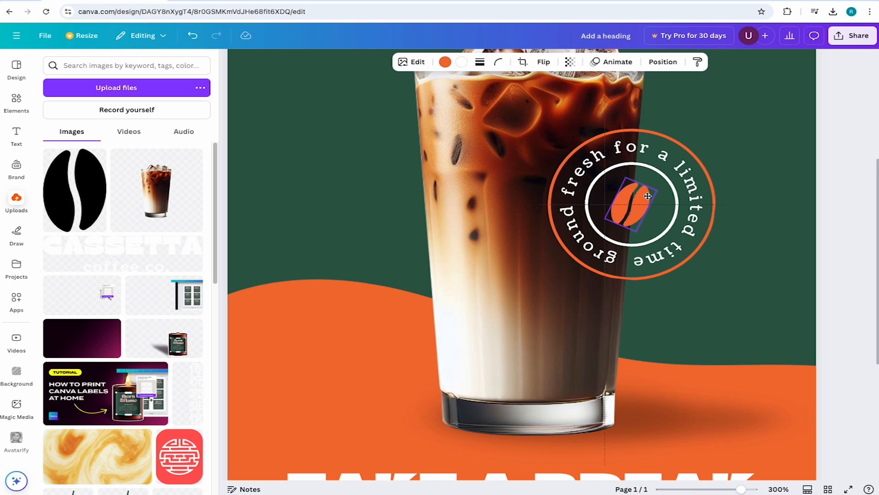
pyautogui.moveTo(647, 195); pyautogui.dragTo(646, 196)
pyautogui.click(865, 188)
# Step: Regroup the recentred coffee bean with the curved text and both circle outlines
pyautogui.hotkey('ctrl', '-')
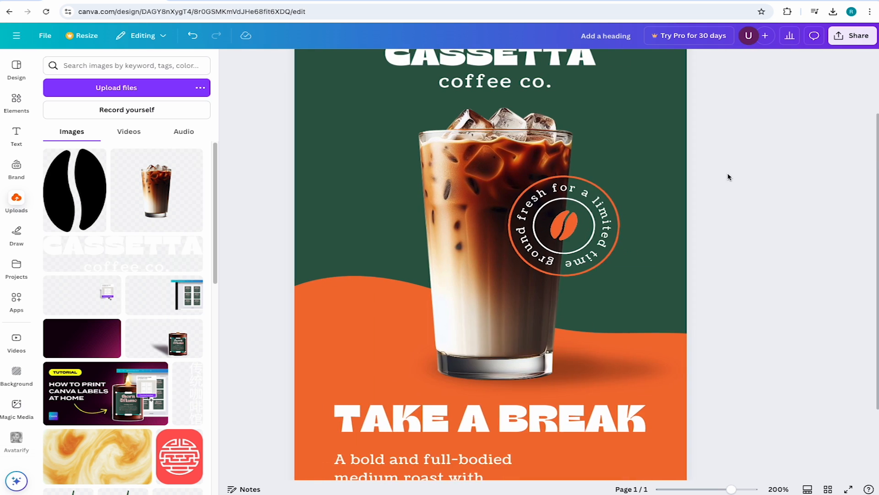
pyautogui.hotkey('ctrl', '-')
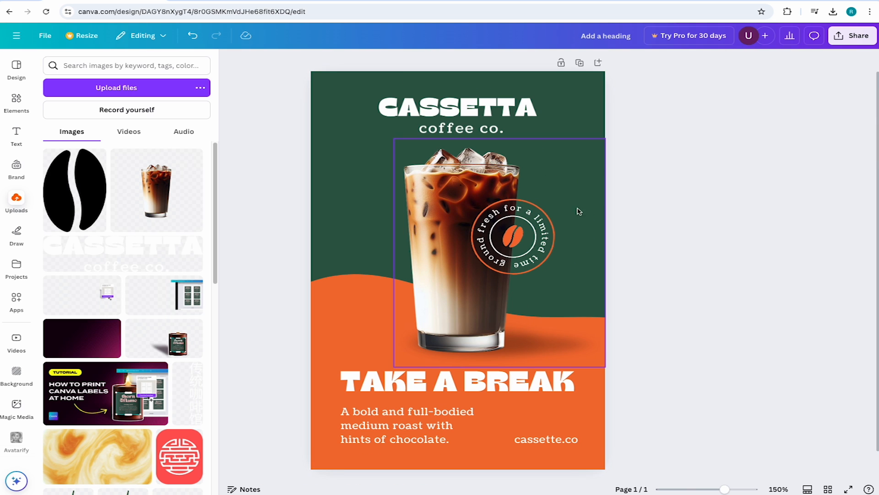
pyautogui.click(519, 243)
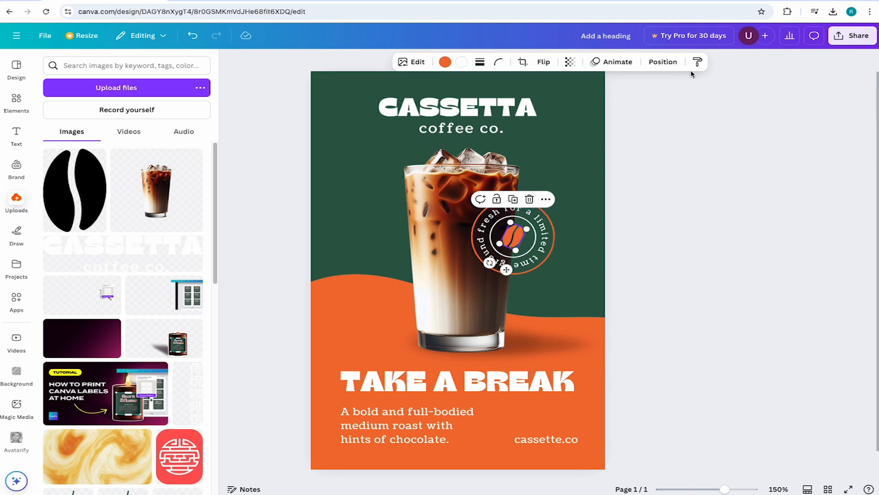
pyautogui.click(663, 61)
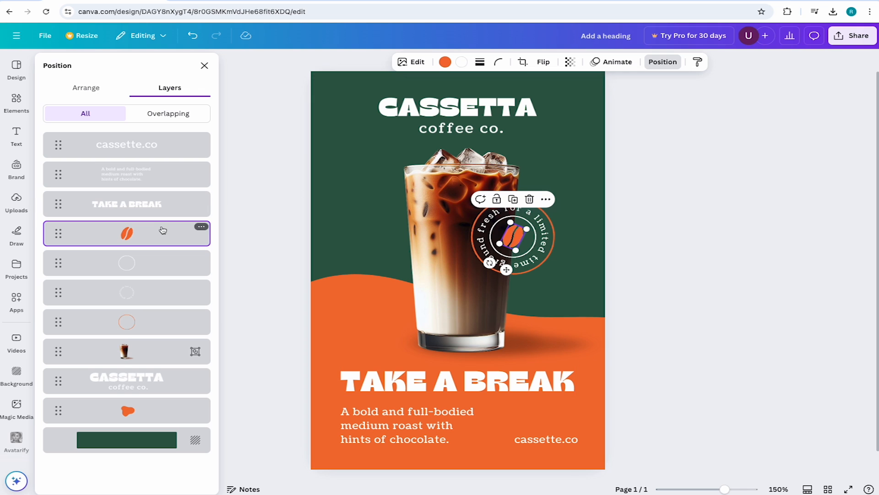
pyautogui.keyDown('shift'); pyautogui.click(163, 321); pyautogui.keyUp('shift')
pyautogui.rightClick(173, 298)
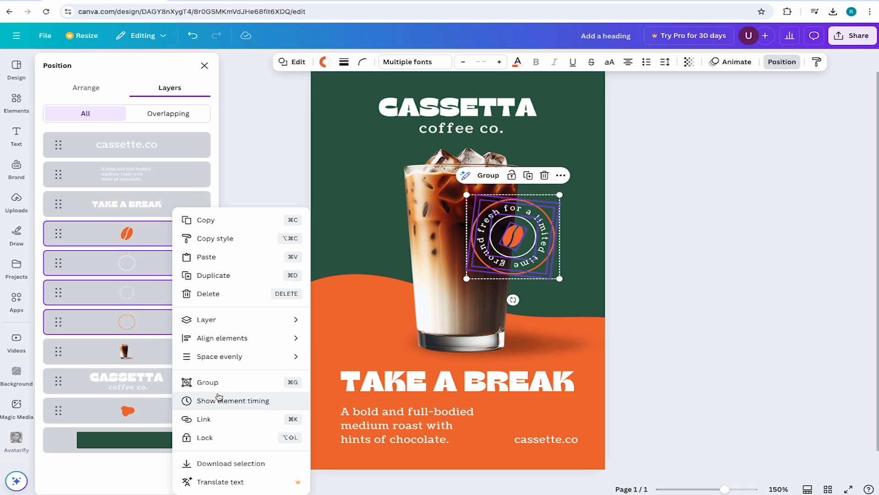
pyautogui.click(208, 382)
pyautogui.click(681, 258)
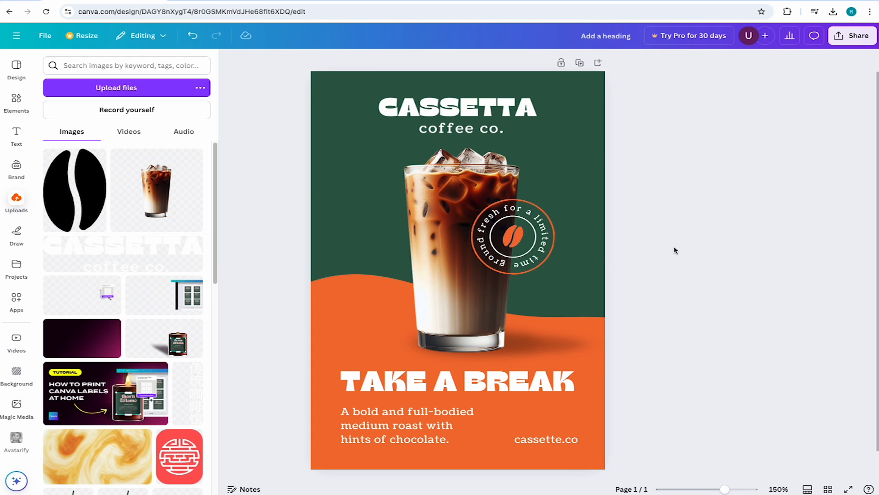
# Step: Enlarge the Cassetta Coffee Co. logo slightly above the iced coffee
pyautogui.click(231, 60)
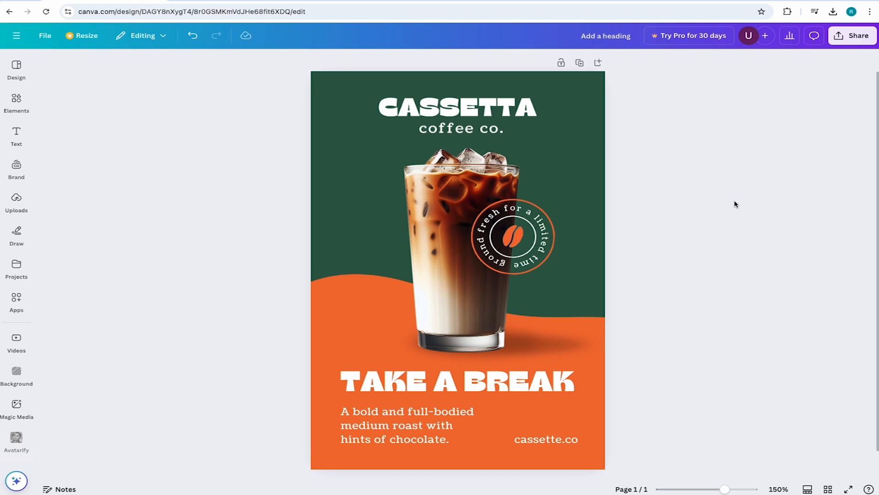
pyautogui.click(501, 100)
pyautogui.click(504, 106)
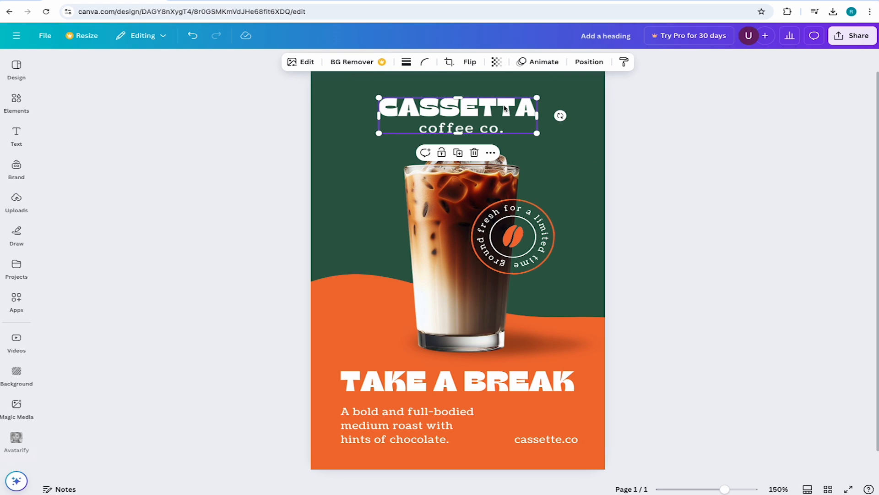
pyautogui.moveTo(537, 98); pyautogui.dragTo(547, 95)
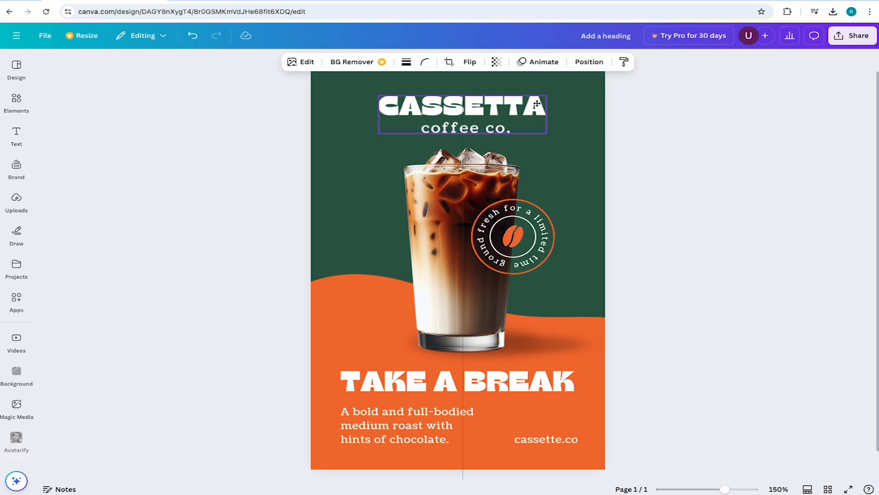
pyautogui.click(717, 111)
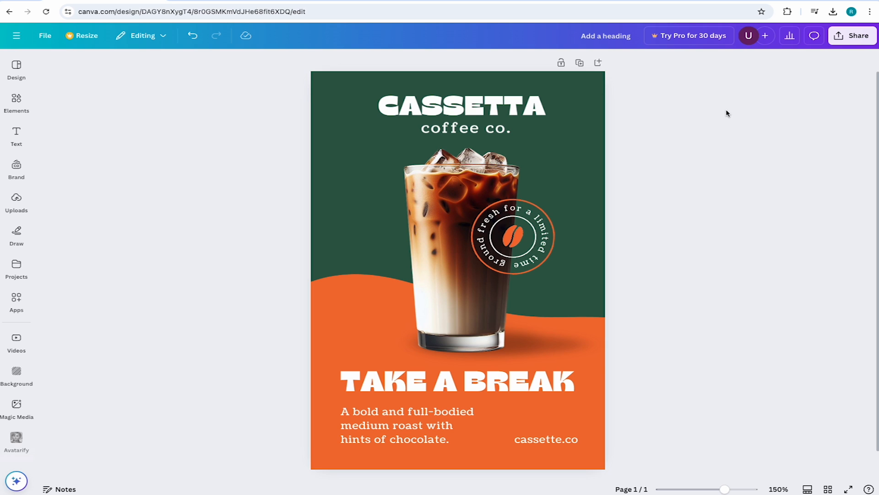
# Step: Move the iced coffee and badge together slightly down, away from the logo
pyautogui.click(510, 236)
pyautogui.click(458, 167)
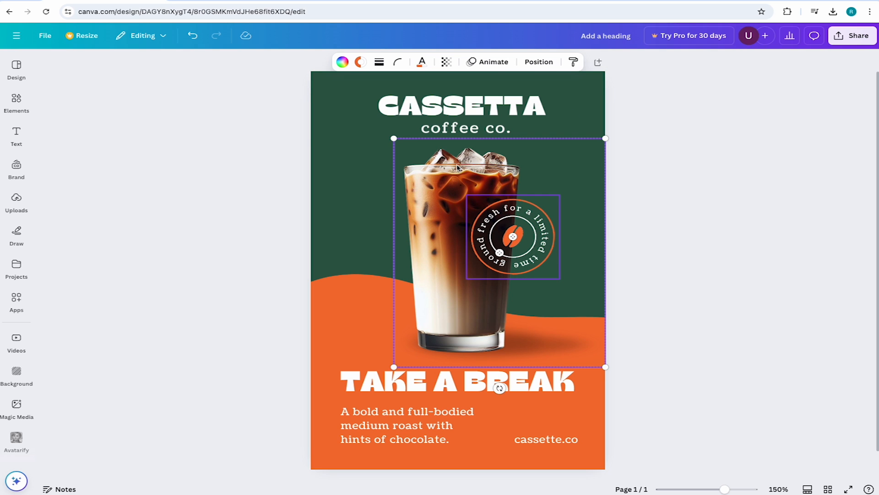
pyautogui.moveTo(458, 169); pyautogui.dragTo(458, 172)
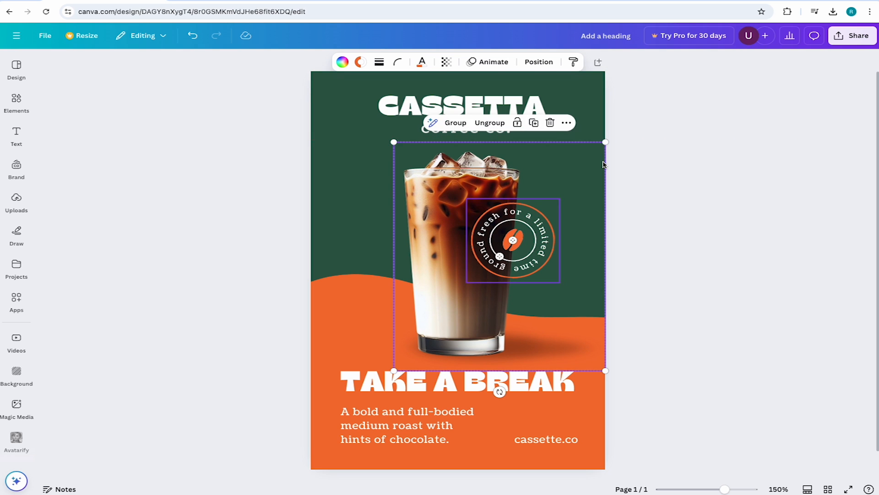
pyautogui.click(759, 167)
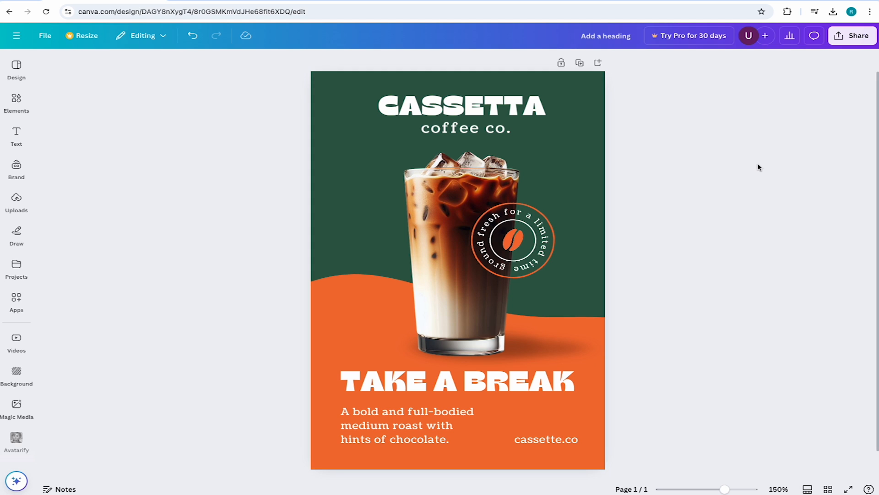
# Step: Stretch the orange wave shape slightly, shift it to the right and adjust its rotation behind the glass
pyautogui.click(373, 291)
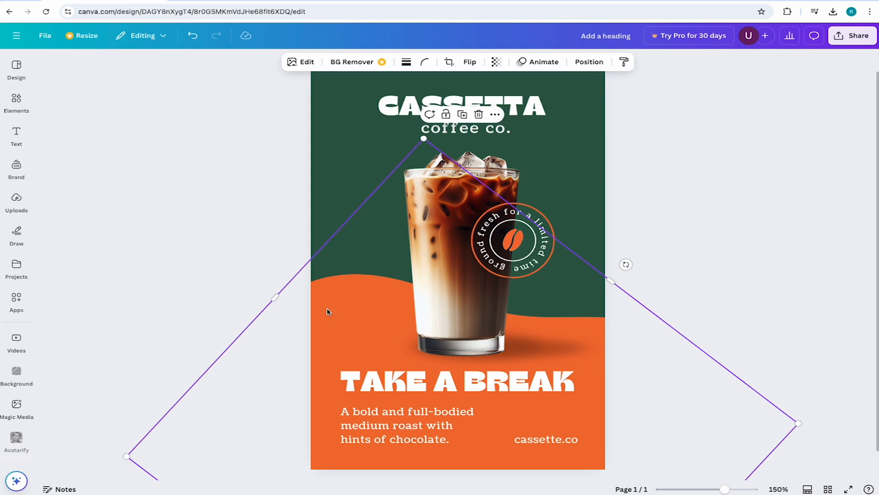
pyautogui.moveTo(274, 296); pyautogui.dragTo(250, 277)
pyautogui.moveTo(359, 280); pyautogui.dragTo(396, 298)
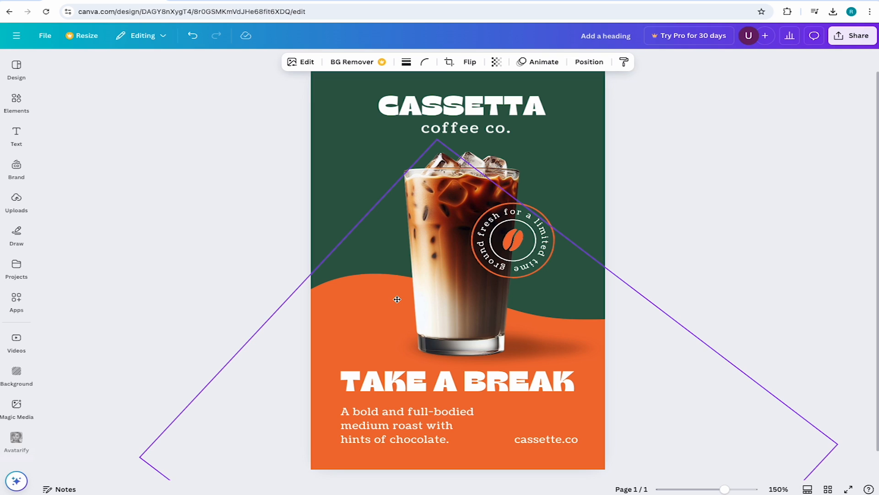
pyautogui.moveTo(397, 299); pyautogui.dragTo(398, 297)
pyautogui.moveTo(652, 275); pyautogui.dragTo(650, 264)
pyautogui.click(755, 220)
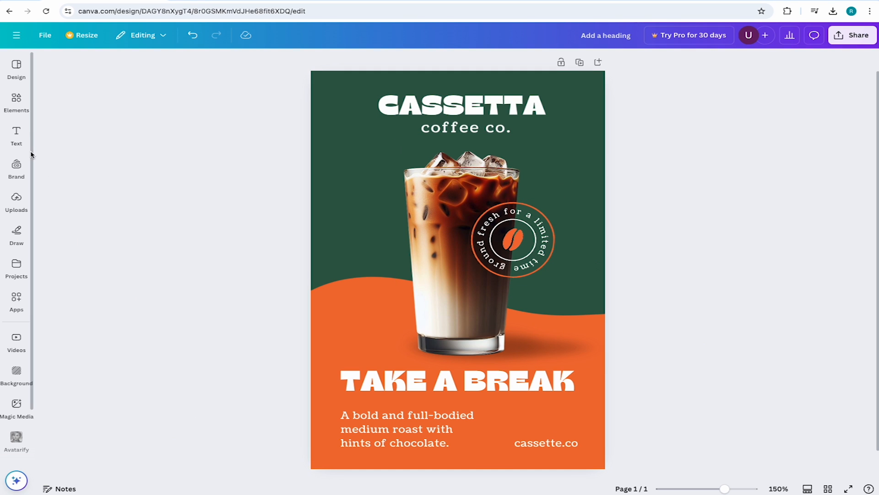
# Step: Add the uploaded blurred leaf shadow and place it over the green background at the glass's upper left
pyautogui.click(17, 134)
pyautogui.click(16, 200)
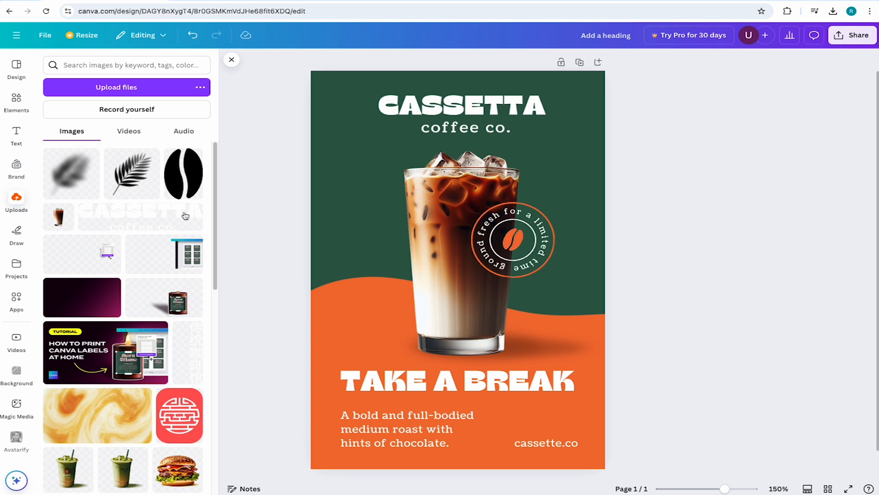
pyautogui.click(81, 176)
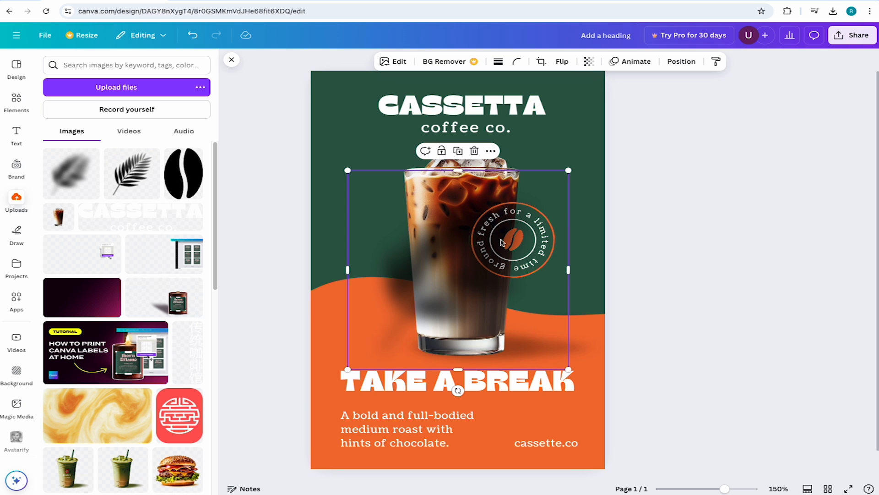
pyautogui.moveTo(488, 274); pyautogui.dragTo(402, 193)
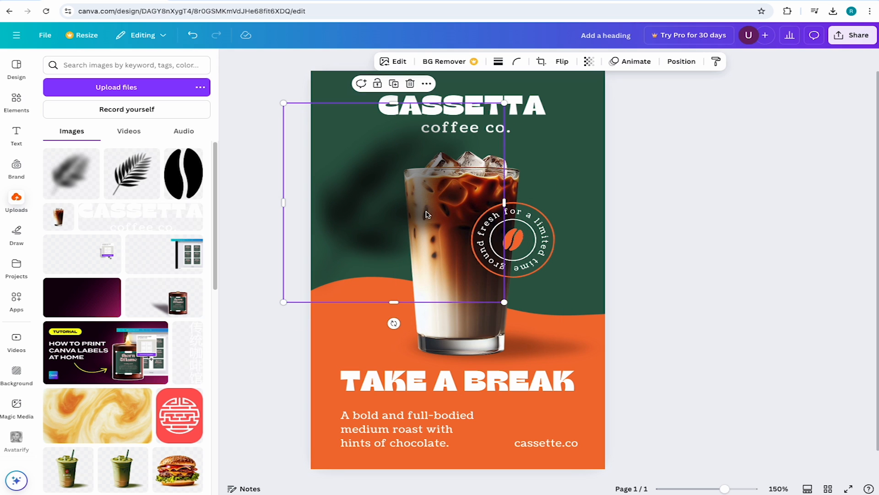
# Step: Apply the Mono Duotone effect to the blurred leaf shadow
pyautogui.click(406, 66)
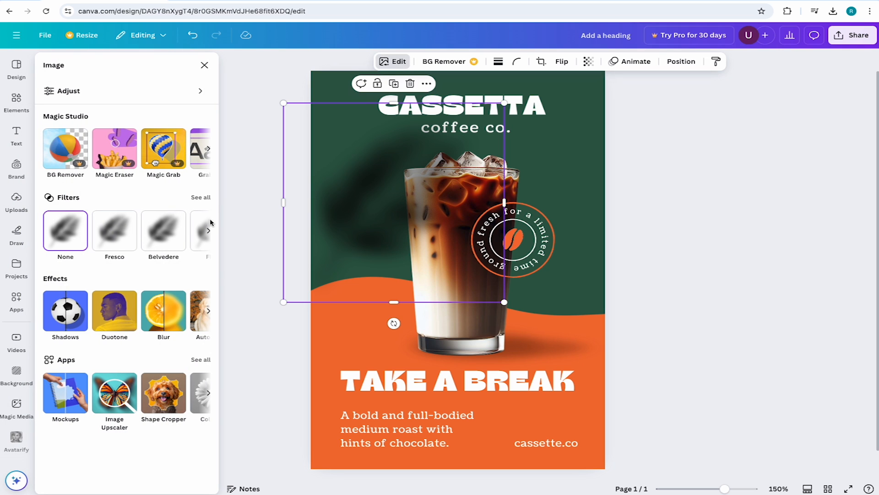
pyautogui.click(122, 307)
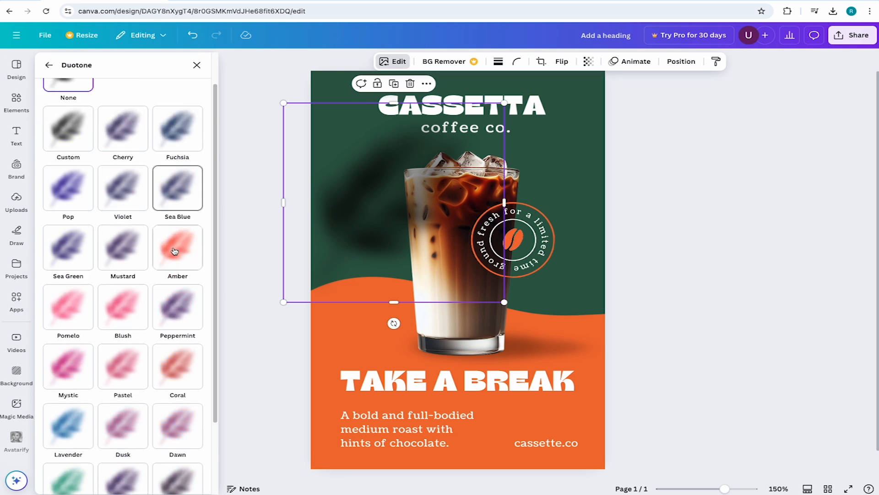
pyautogui.scroll(-3, 92, 321)
pyautogui.click(68, 451)
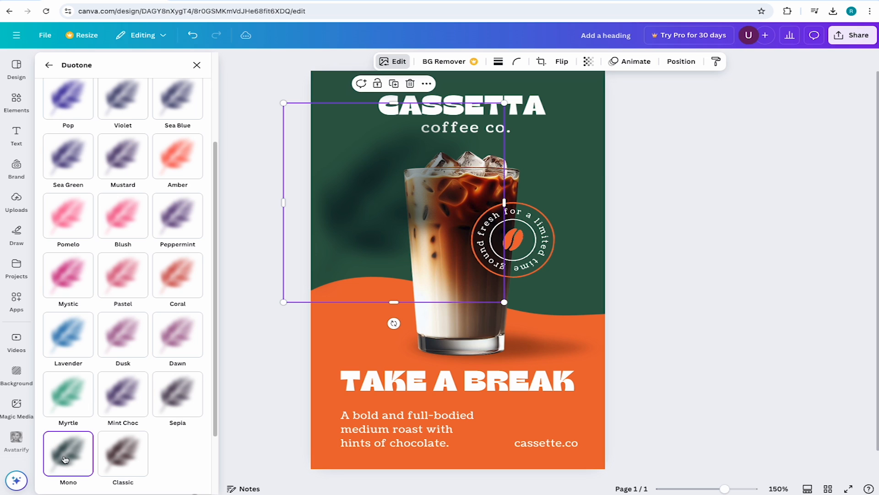
# Step: Apply the Myrtle Duotone effect to the blurred leaf shadow and set its highlights to the background green, #2E5C48
pyautogui.click(64, 390)
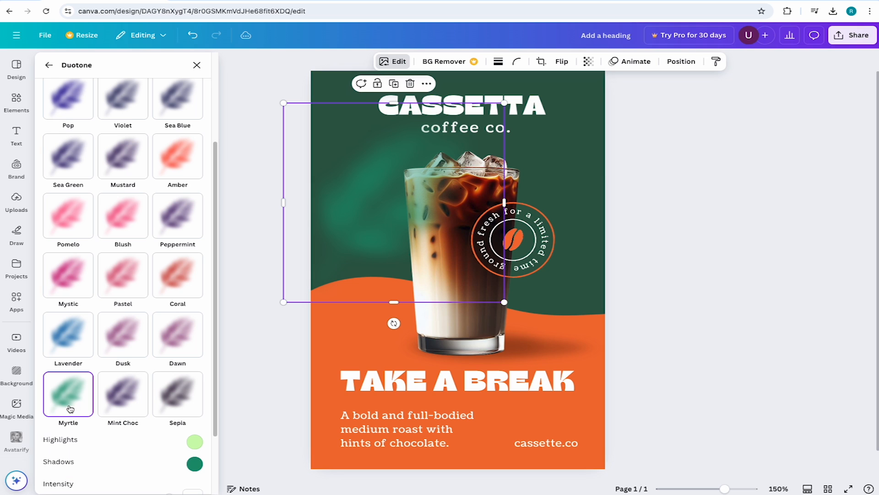
pyautogui.click(195, 358)
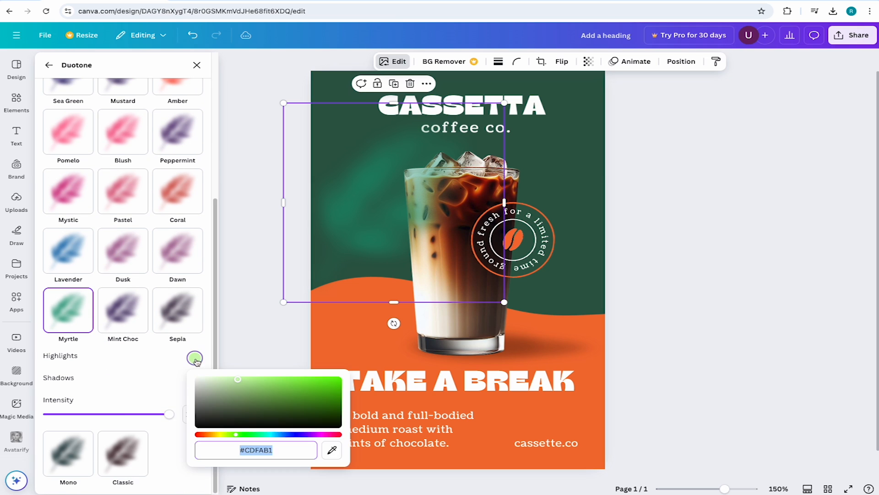
pyautogui.click(332, 450)
pyautogui.click(598, 293)
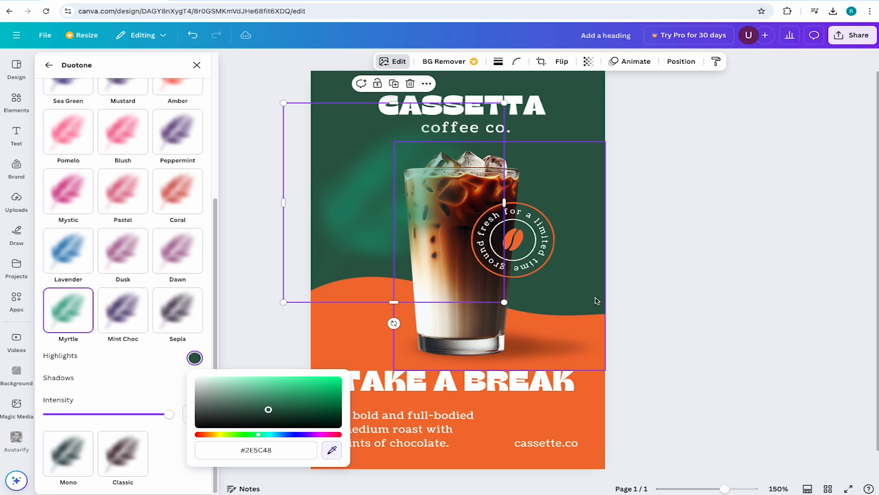
# Step: Set the blurred leaf's Duotone shadows by sampling the background green and darkening it to #0C2219
pyautogui.click(170, 372)
pyautogui.click(194, 380)
pyautogui.click(332, 471)
pyautogui.click(598, 300)
pyautogui.moveTo(279, 439)
pyautogui.mouseDown()
pyautogui.moveTo(274, 433)
pyautogui.moveTo(289, 443)
pyautogui.mouseUp()
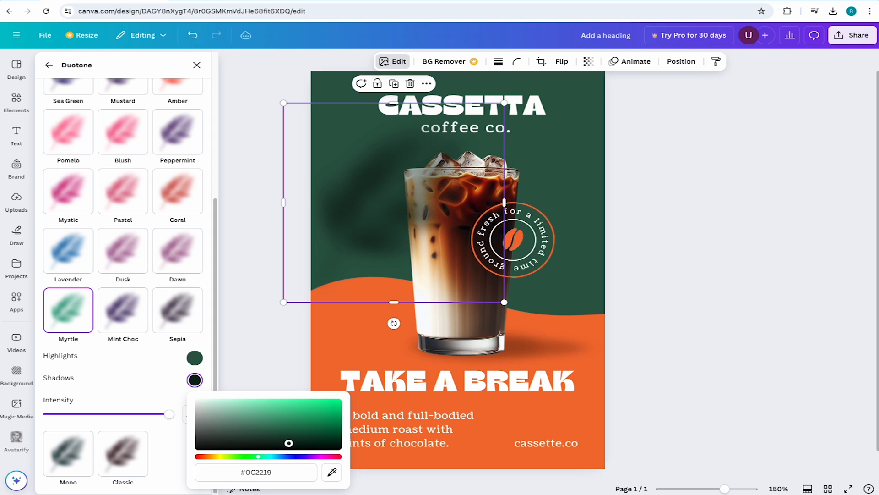
# Step: Copy the blurred leaf's Duotone shadow colour #0C2219 and use it for the highlights too
pyautogui.click(283, 472)
pyautogui.hotkey('ctrl', 'c')
pyautogui.click(194, 357)
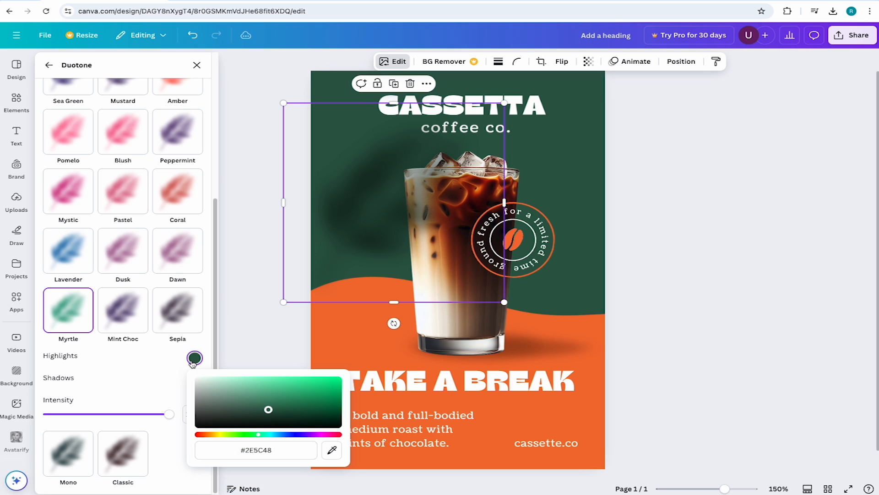
pyautogui.click(288, 449)
pyautogui.hotkey('ctrl', 'v')
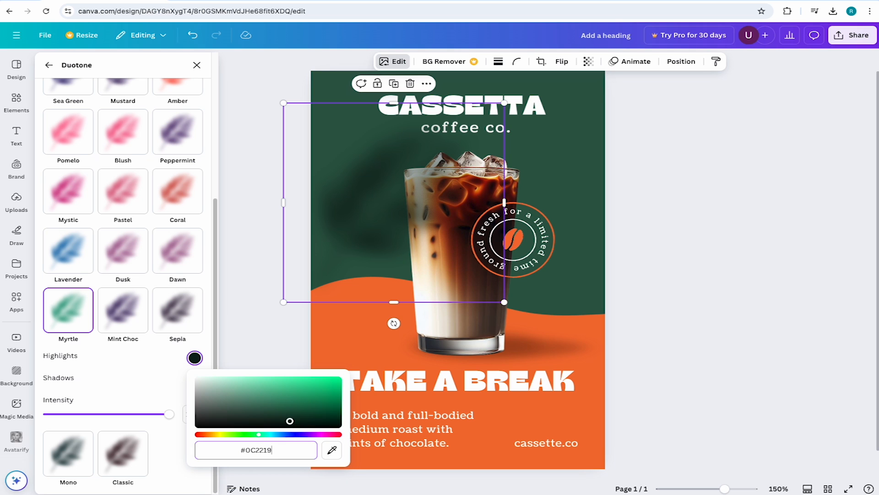
pyautogui.click(246, 300)
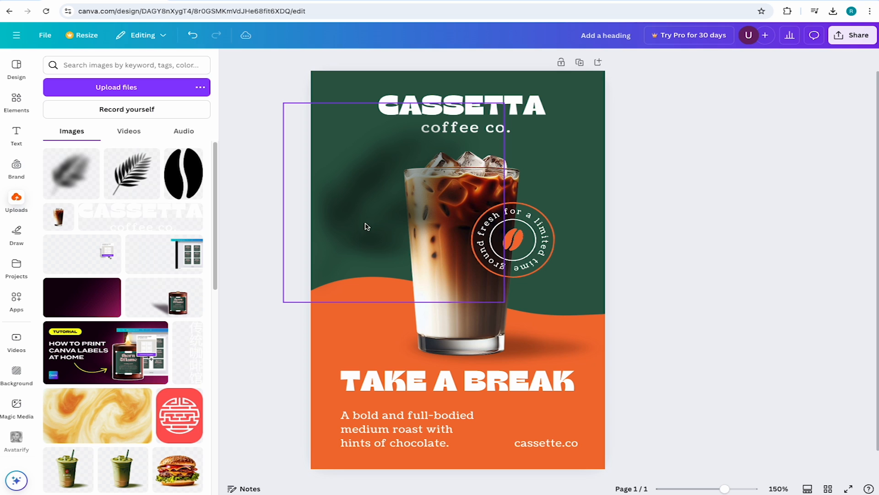
# Step: Enlarge the blurred leaf shadow beyond the card's width and centre it over the upper part of the design
pyautogui.click(367, 224)
pyautogui.moveTo(504, 301); pyautogui.dragTo(733, 491)
pyautogui.click(567, 372)
pyautogui.click(748, 243)
pyautogui.moveTo(519, 290); pyautogui.dragTo(471, 196)
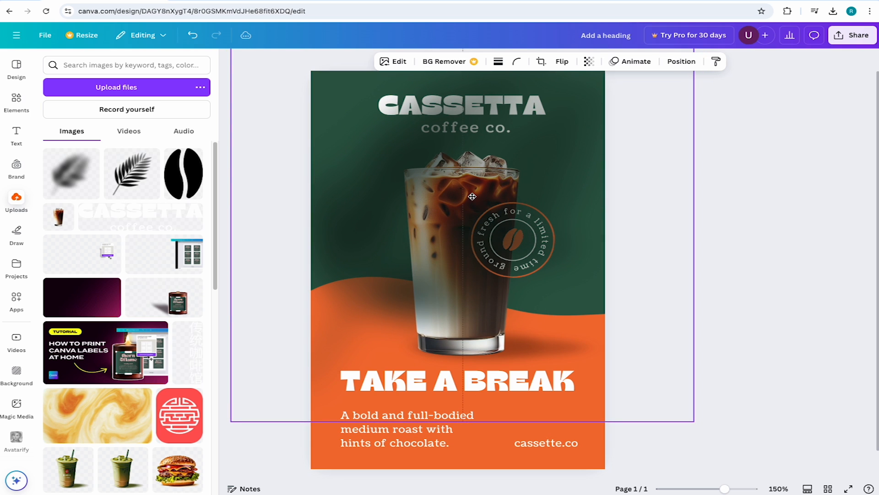
pyautogui.click(761, 216)
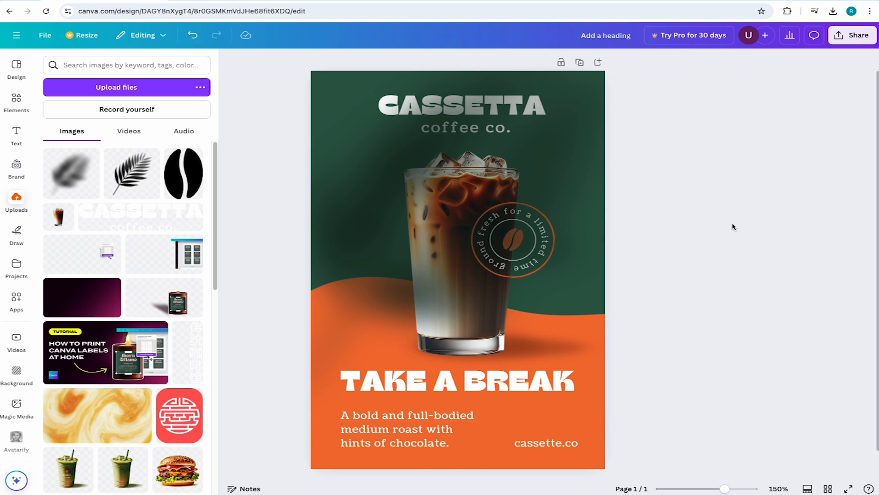
# Step: Move the blurred leaf layer beneath the orange shape, just above the background, and shift it slightly up and left
pyautogui.click(363, 205)
pyautogui.click(681, 61)
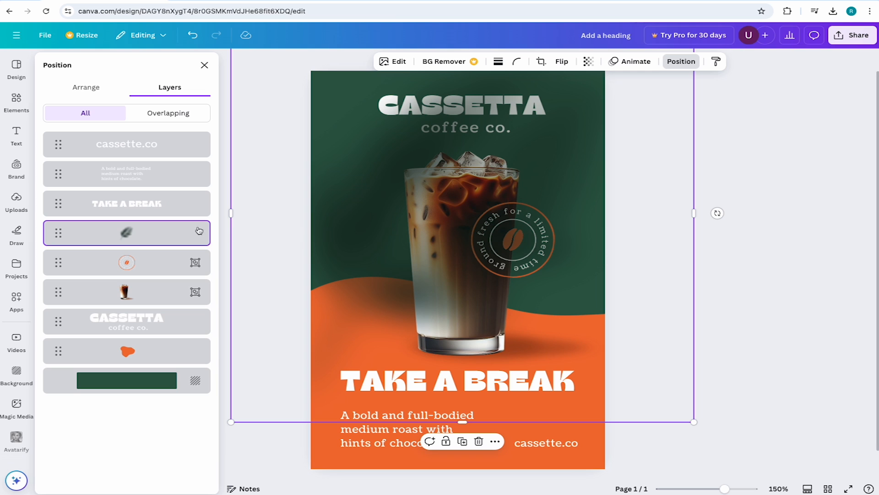
pyautogui.moveTo(147, 235); pyautogui.dragTo(160, 362)
pyautogui.moveTo(365, 200); pyautogui.dragTo(333, 180)
# Step: Lower the blurred leaf's transparency value so it becomes a subtle shadow on the green background
pyautogui.click(589, 62)
pyautogui.moveTo(579, 99)
pyautogui.mouseDown()
pyautogui.moveTo(534, 100)
pyautogui.moveTo(580, 106)
pyautogui.moveTo(568, 108)
pyautogui.mouseUp()
pyautogui.click(751, 117)
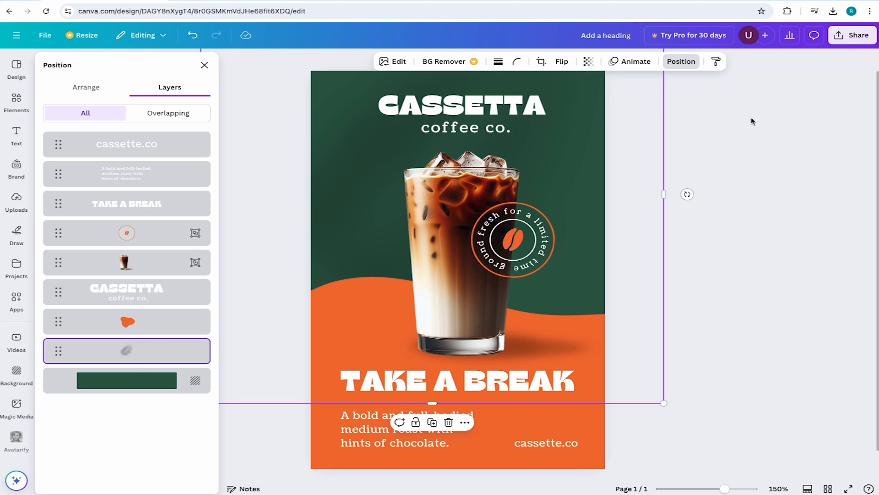
pyautogui.click(751, 116)
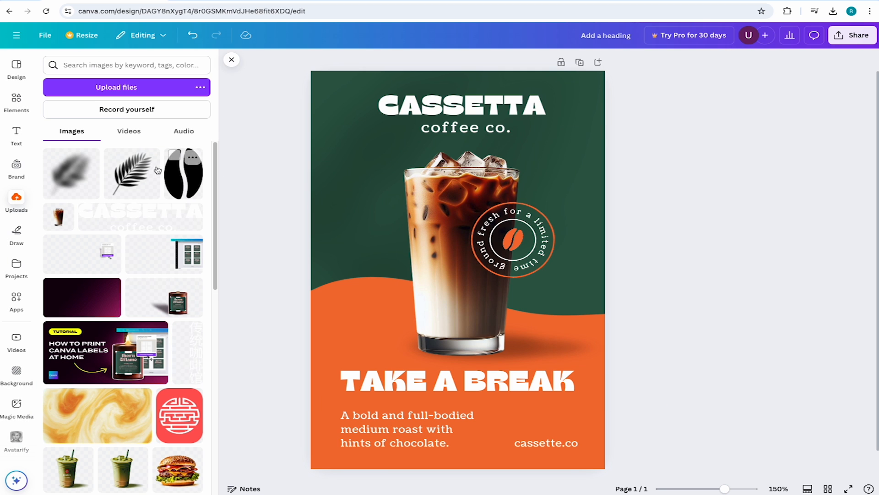
# Step: Add the sharper uploaded palm leaf over the glass and apply the Myrtle Duotone effect to it
pyautogui.click(138, 178)
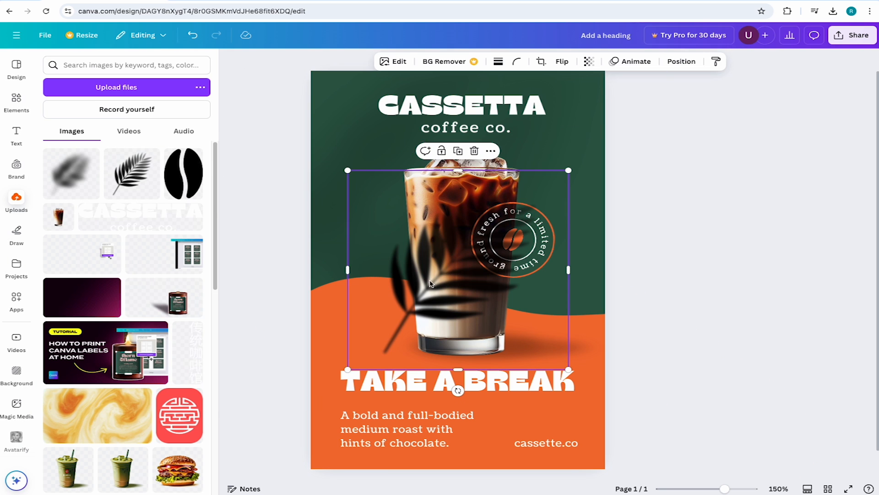
pyautogui.moveTo(429, 283); pyautogui.dragTo(407, 242)
pyautogui.click(393, 61)
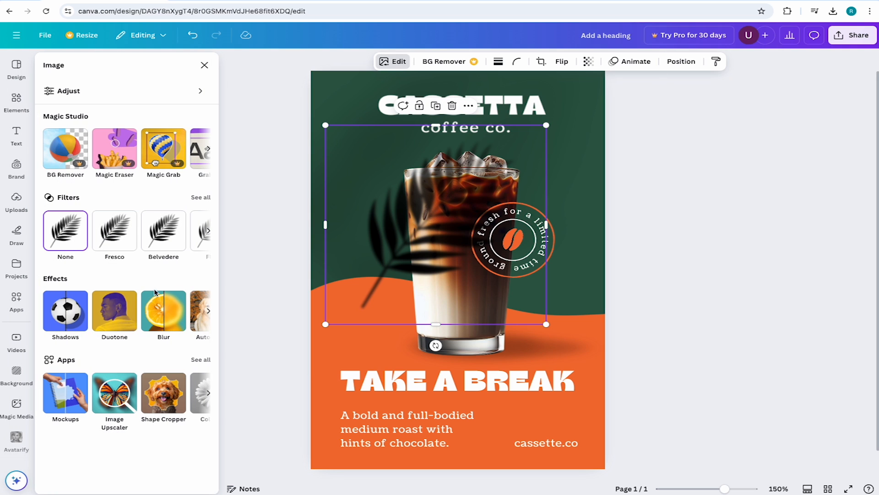
pyautogui.click(114, 308)
pyautogui.scroll(-3, 139, 328)
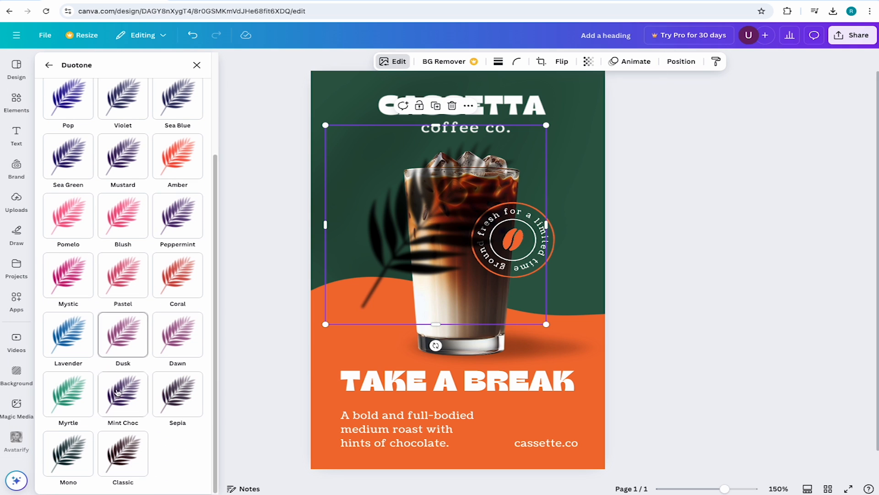
pyautogui.click(82, 404)
# Step: Set the palm leaf's Duotone highlights to #0C2219 and try to give its shadows the same colour
pyautogui.click(196, 442)
pyautogui.hotkey('ctrl', 'v')
pyautogui.click(196, 465)
pyautogui.write('#0c2219')
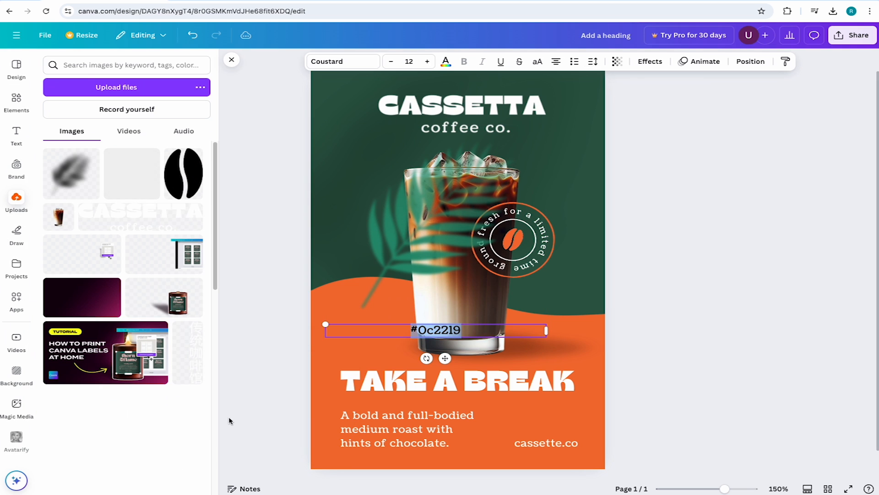
# Step: Set the palm leaf's Duotone shadows to #0C2219
pyautogui.click(423, 158)
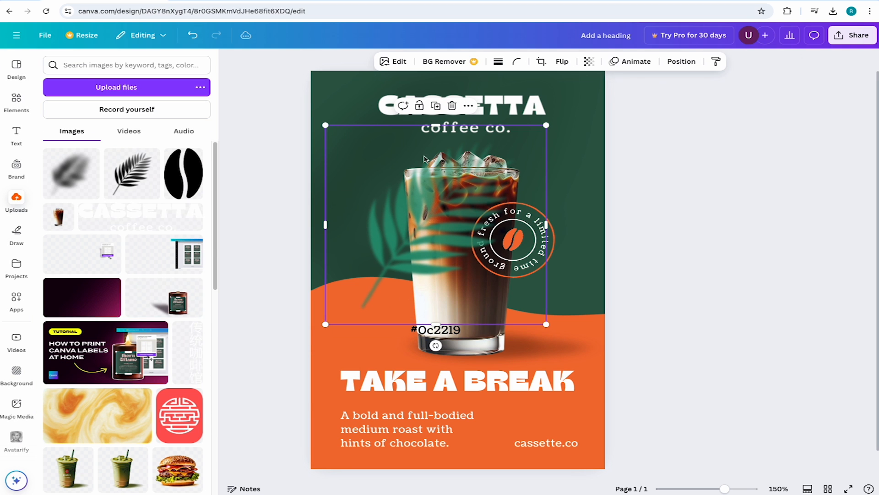
pyautogui.click(376, 62)
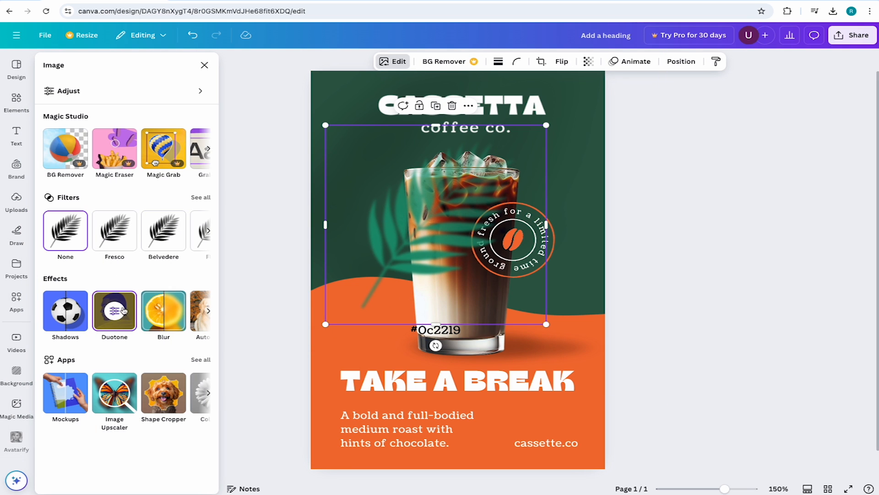
pyautogui.click(98, 311)
pyautogui.scroll(-5, 166, 393)
pyautogui.scroll(-1, 166, 393)
pyautogui.click(202, 374)
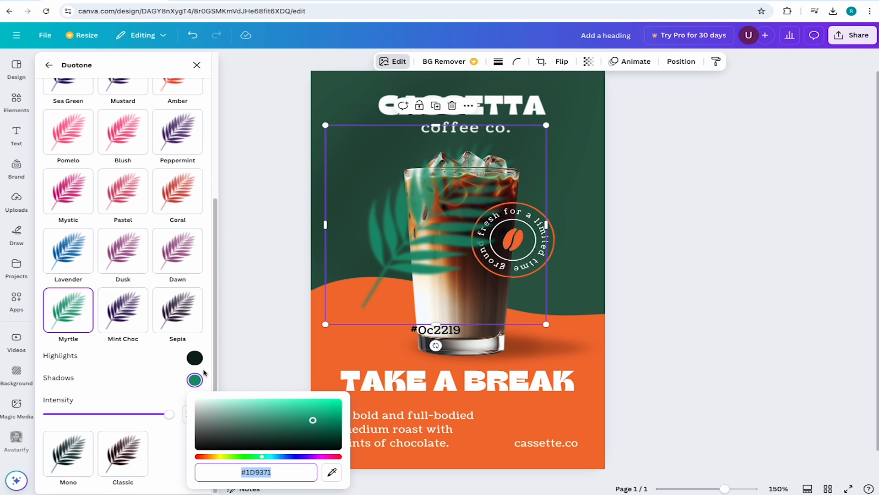
pyautogui.hotkey('ctrl', 'v')
pyautogui.click(282, 343)
# Step: Enlarge the palm leaf and place it over the card's upper left, partly off the page
pyautogui.moveTo(415, 248); pyautogui.dragTo(357, 240)
pyautogui.moveTo(484, 314); pyautogui.dragTo(654, 455)
pyautogui.moveTo(502, 299); pyautogui.dragTo(370, 184)
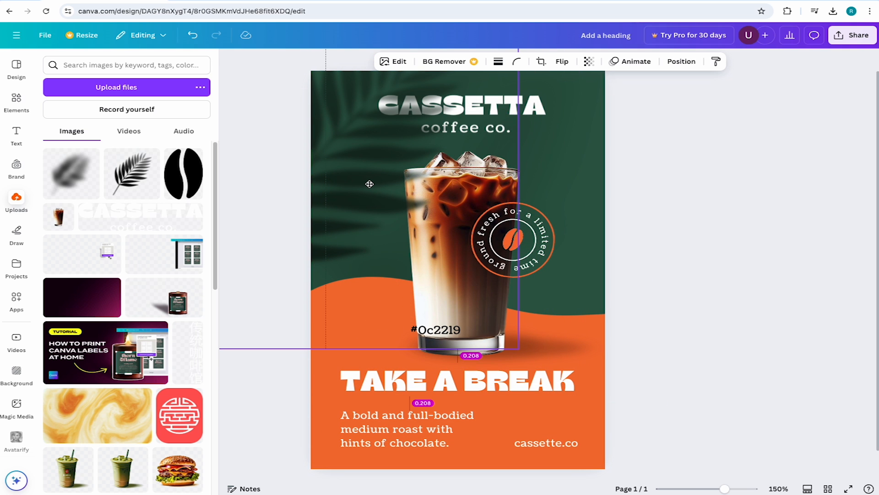
pyautogui.moveTo(369, 184); pyautogui.dragTo(370, 187)
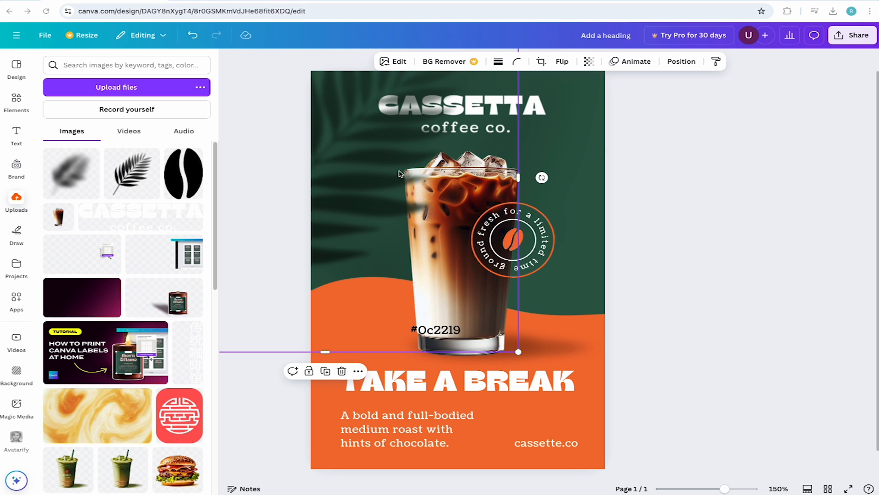
# Step: Rotate the palm leaf so its fronds hang down, enlarge it further and spread it across the card's upper half
pyautogui.moveTo(541, 177); pyautogui.dragTo(350, 359)
pyautogui.moveTo(404, 238); pyautogui.dragTo(470, 192)
pyautogui.moveTo(612, 274); pyautogui.dragTo(760, 372)
pyautogui.moveTo(560, 196); pyautogui.dragTo(478, 125)
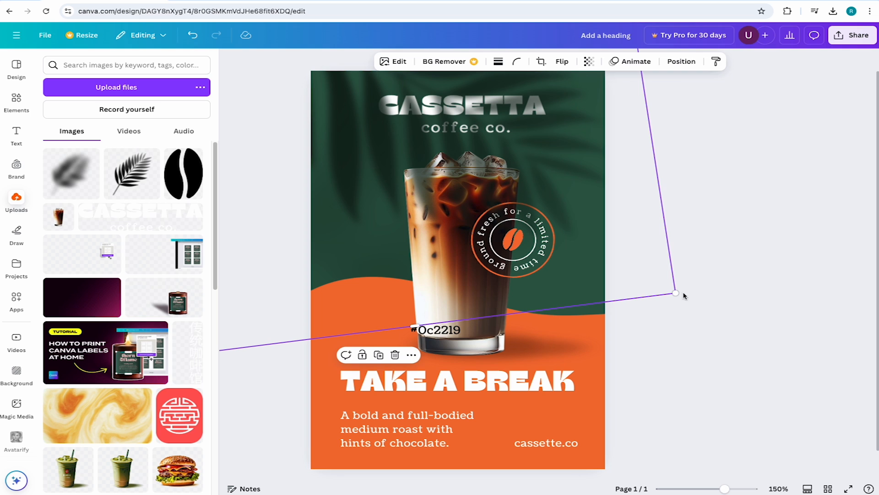
pyautogui.moveTo(678, 296); pyautogui.dragTo(722, 324)
pyautogui.moveTo(560, 182); pyautogui.dragTo(562, 172)
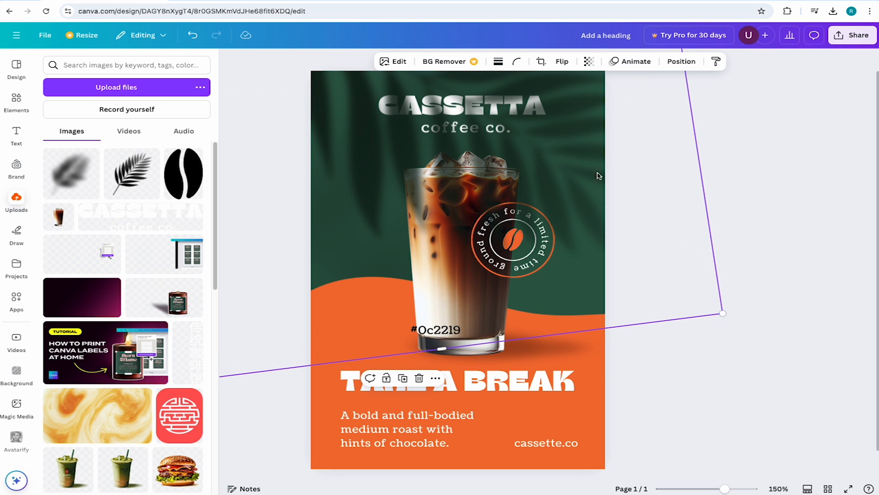
pyautogui.click(782, 177)
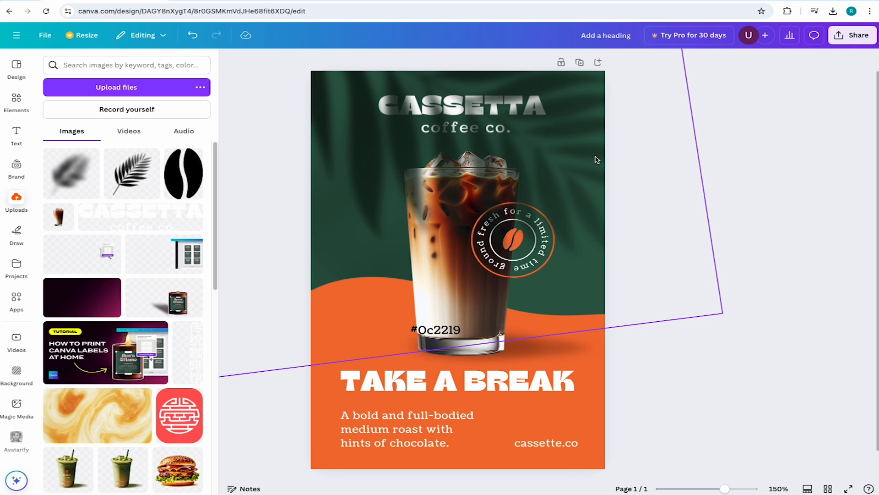
# Step: Lower the palm leaf shadow's transparency value to 26
pyautogui.click(575, 160)
pyautogui.click(589, 61)
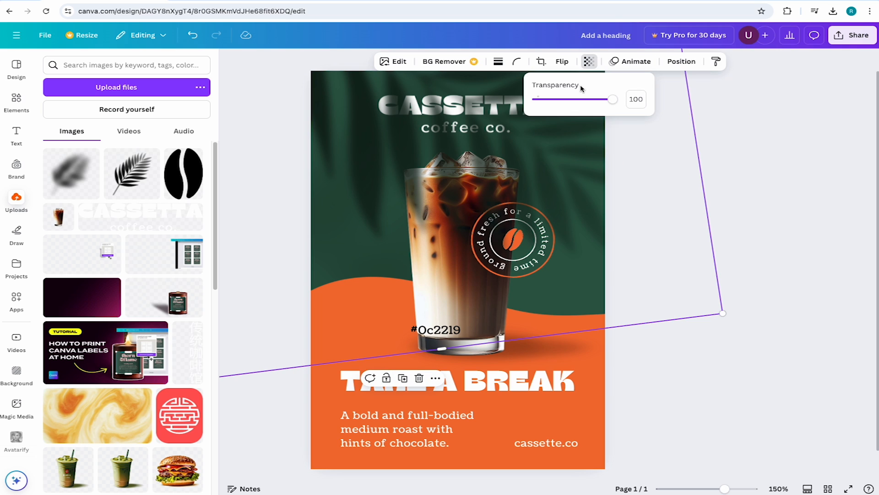
pyautogui.moveTo(587, 100)
pyautogui.mouseDown()
pyautogui.moveTo(560, 101)
pyautogui.moveTo(594, 102)
pyautogui.moveTo(586, 104)
pyautogui.mouseUp()
pyautogui.click(722, 147)
pyautogui.click(719, 150)
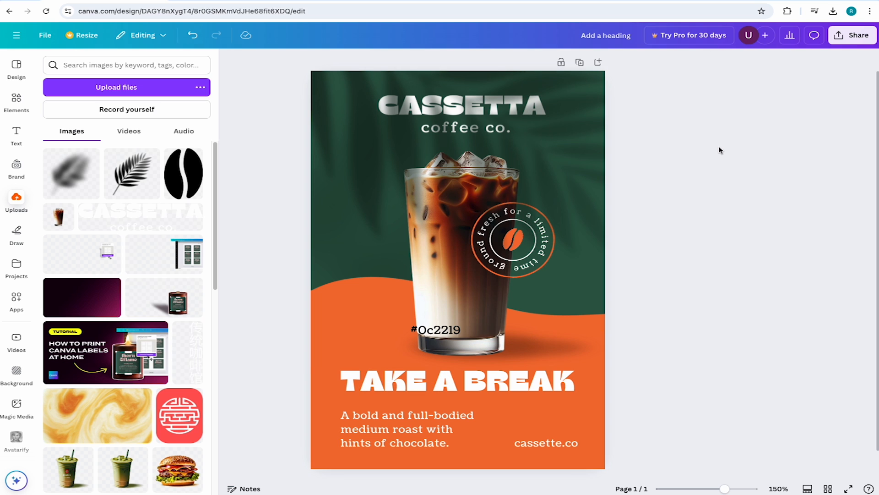
pyautogui.click(573, 141)
pyautogui.click(589, 62)
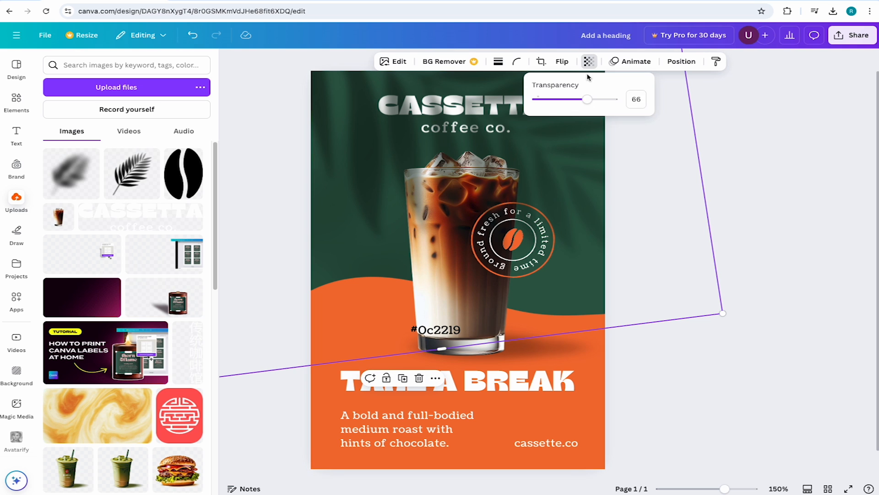
pyautogui.moveTo(575, 100)
pyautogui.mouseDown()
pyautogui.moveTo(540, 100)
pyautogui.moveTo(558, 103)
pyautogui.mouseUp()
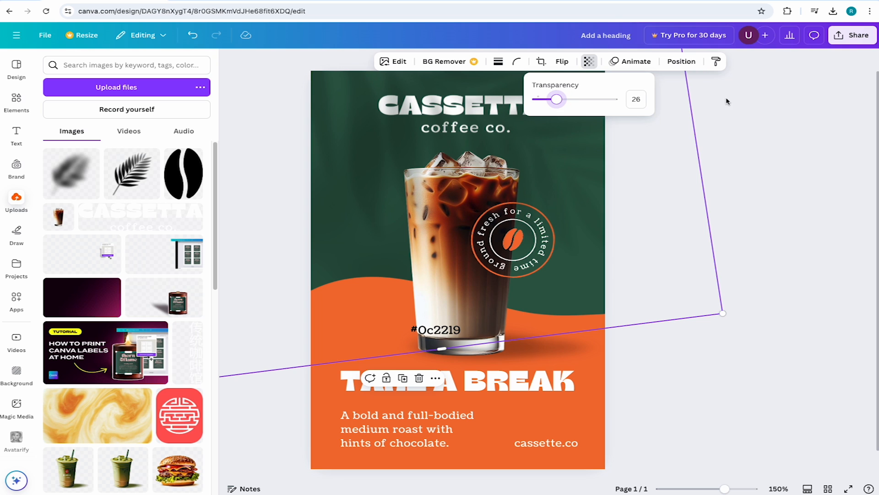
# Step: Move the palm leaf layer beneath the orange shape so it sits behind the logo and glass
pyautogui.click(681, 61)
pyautogui.moveTo(161, 274); pyautogui.dragTo(147, 382)
pyautogui.click(777, 155)
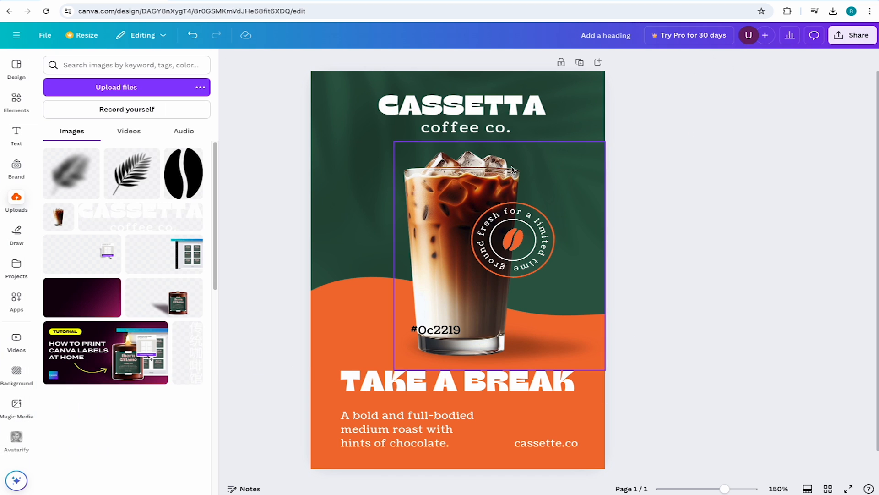
# Step: Delete the stray #0c2219 text and fine-tune the palm leaf shadow's position behind the glass
pyautogui.click(338, 160)
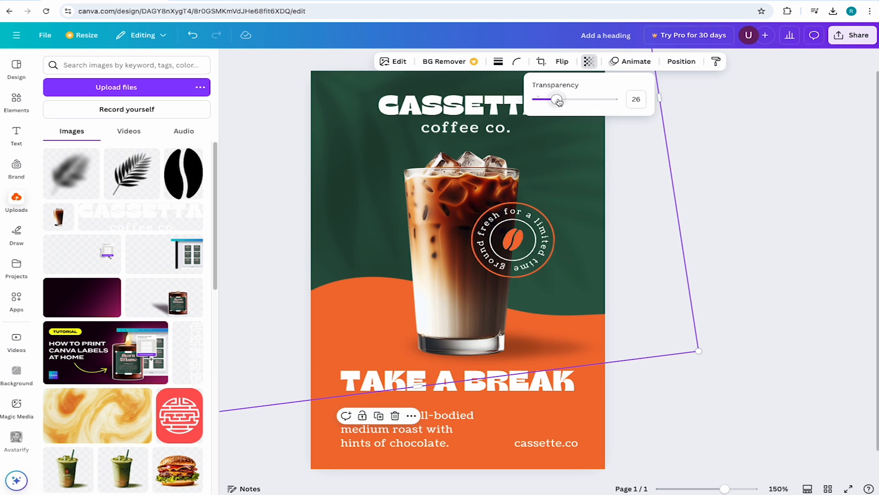
pyautogui.moveTo(557, 102); pyautogui.dragTo(558, 104)
pyautogui.moveTo(360, 145)
pyautogui.mouseDown()
pyautogui.moveTo(353, 108)
pyautogui.moveTo(360, 133)
pyautogui.mouseUp()
pyautogui.scroll(1, 660, 243)
pyautogui.click(751, 233)
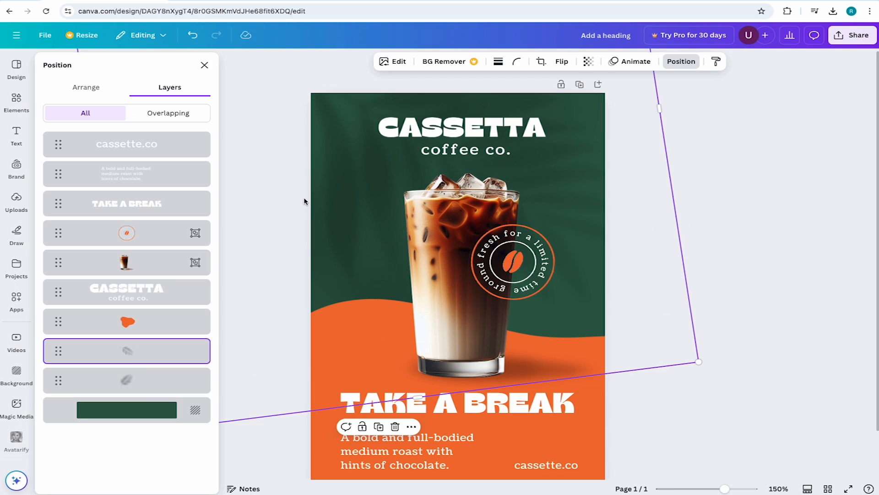
# Step: Select the blurred leaf layer above the background and adjust its transparency
pyautogui.click(127, 380)
pyautogui.click(589, 61)
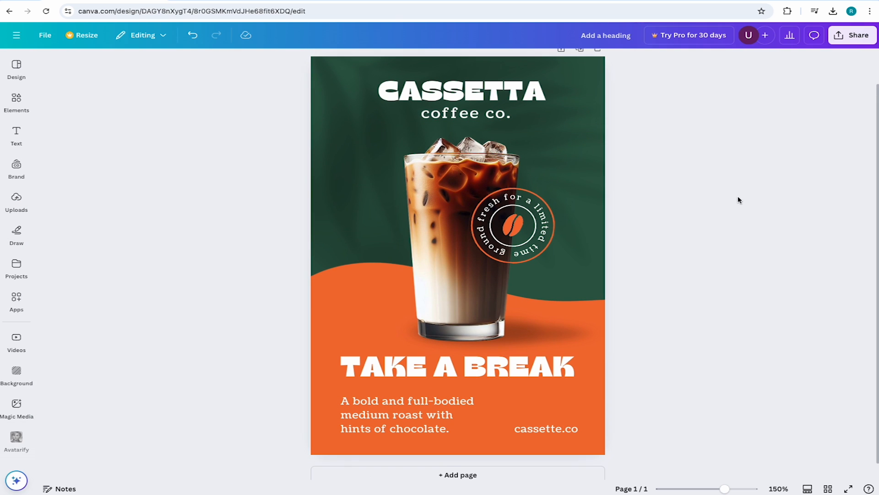
pyautogui.scroll(1, 739, 200)
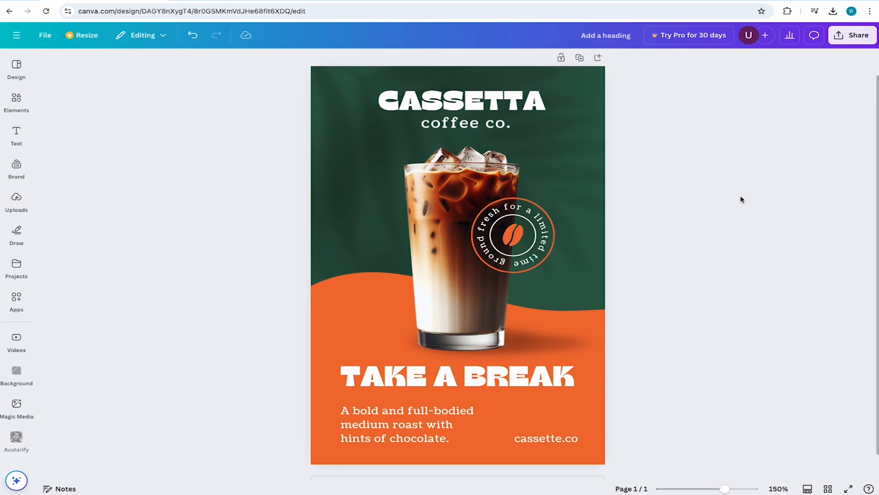
# Step: Rearrange the leaf shadows over the green background around the logo and glass
pyautogui.click(566, 229)
pyautogui.moveTo(72, 156); pyautogui.dragTo(162, 198)
pyautogui.click(55, 260)
pyautogui.scroll(1, 796, 255)
pyautogui.moveTo(450, 236); pyautogui.dragTo(449, 236)
pyautogui.click(789, 258)
pyautogui.click(792, 109)
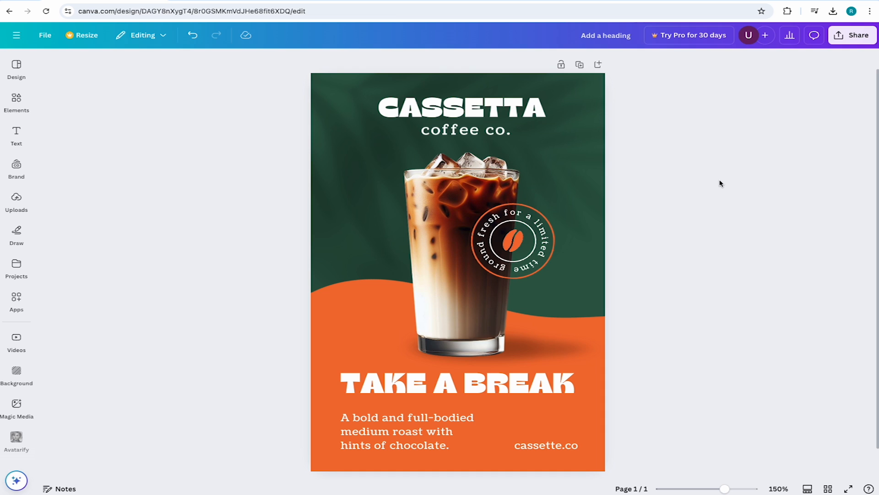
# Step: Search the elements for "film grain" and add a free light grey grain texture graphic to the design
pyautogui.click(16, 102)
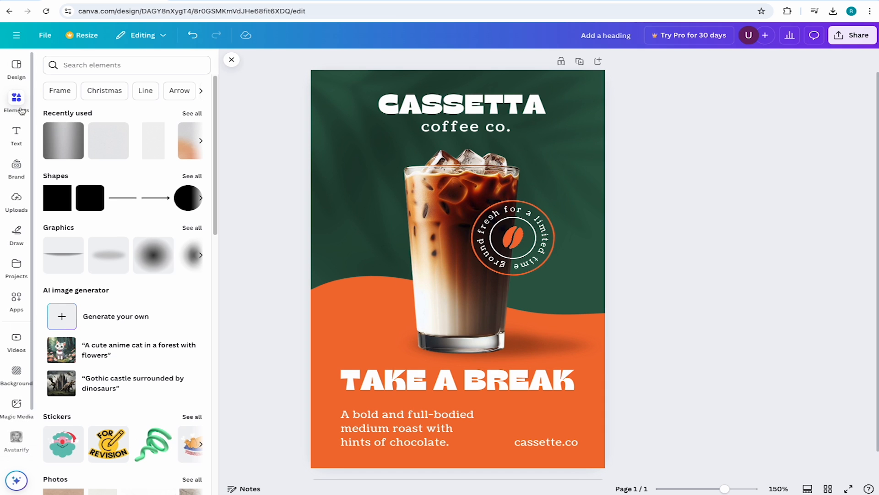
pyautogui.click(115, 65)
pyautogui.write('f')
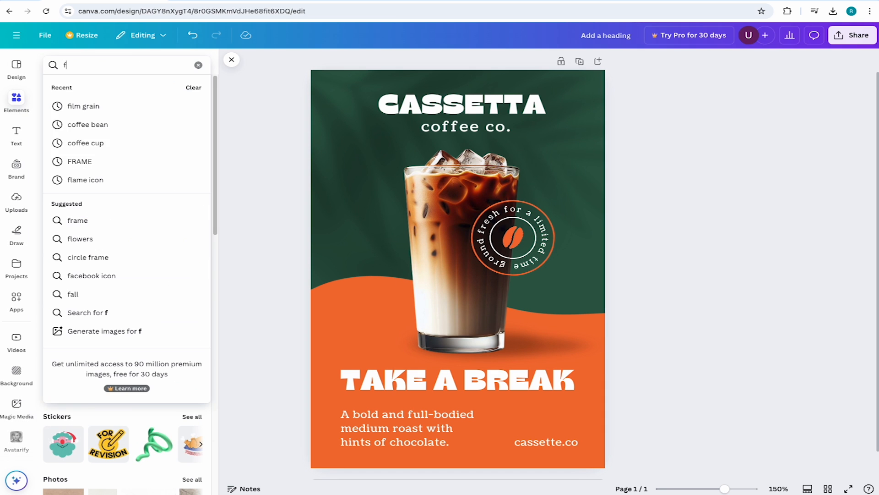
pyautogui.write('ilm grain')
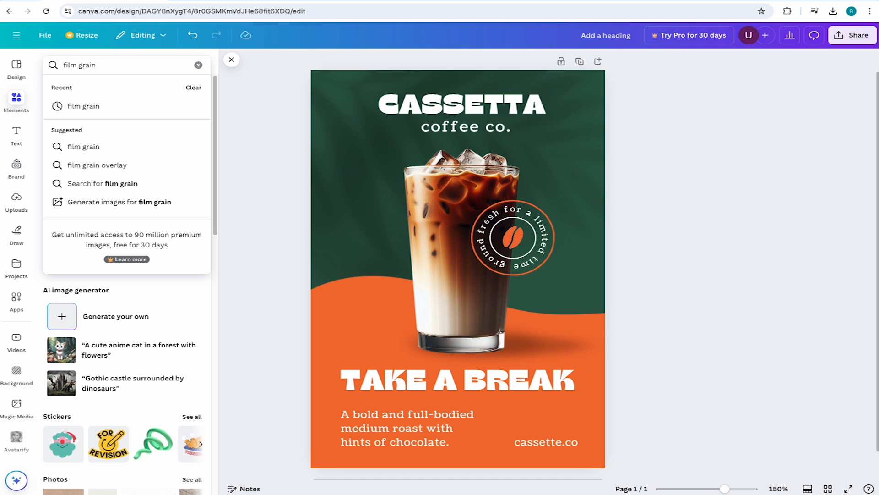
pyautogui.click(89, 107)
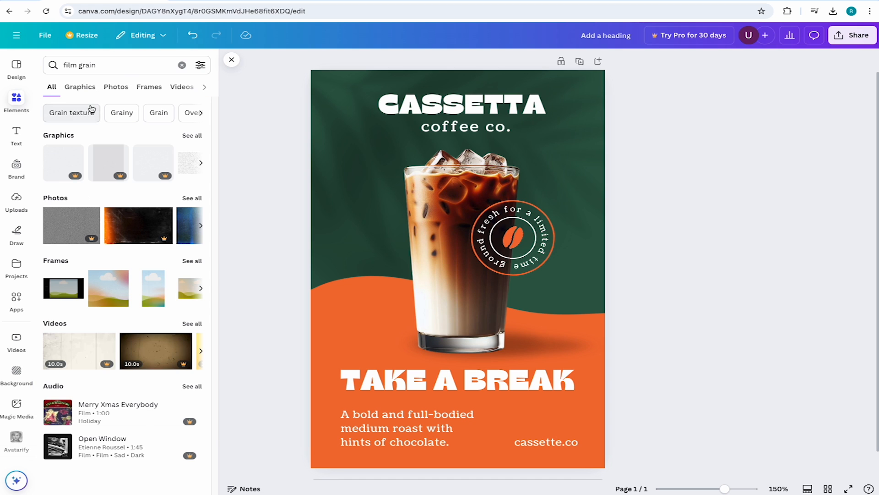
pyautogui.click(192, 136)
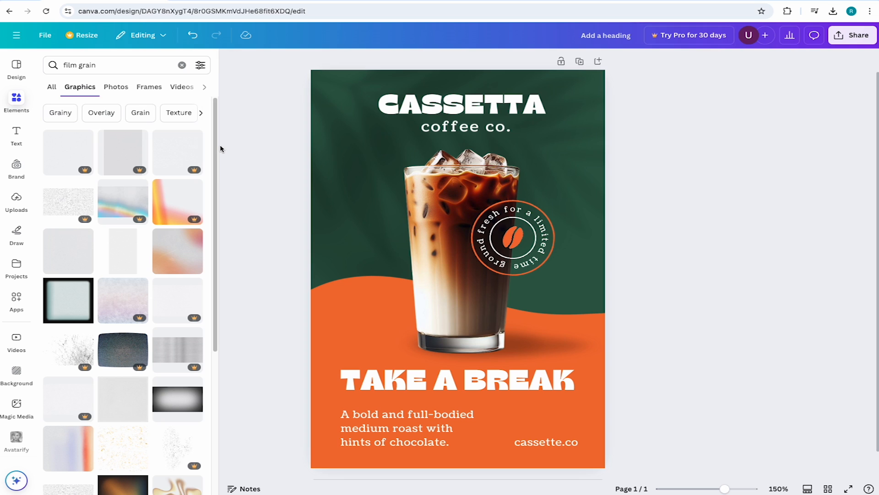
pyautogui.click(71, 258)
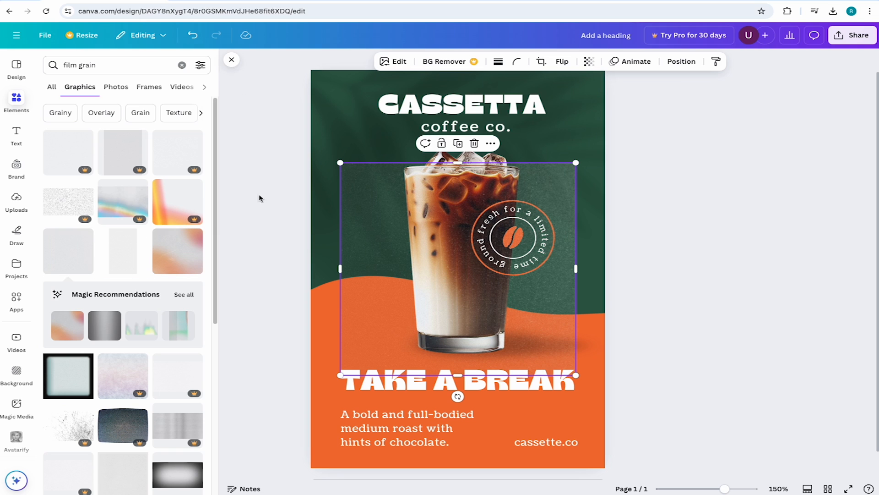
# Step: Align the grain texture with the page's upper-left corner and enlarge it to cover the whole page
pyautogui.click(230, 60)
pyautogui.click(303, 214)
pyautogui.moveTo(369, 234); pyautogui.dragTo(339, 141)
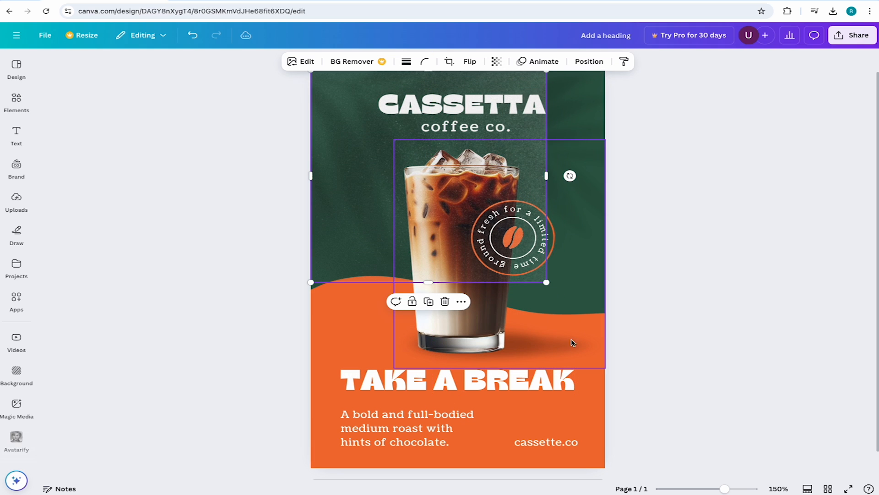
pyautogui.moveTo(547, 282); pyautogui.dragTo(594, 341)
pyautogui.moveTo(493, 333); pyautogui.dragTo(494, 468)
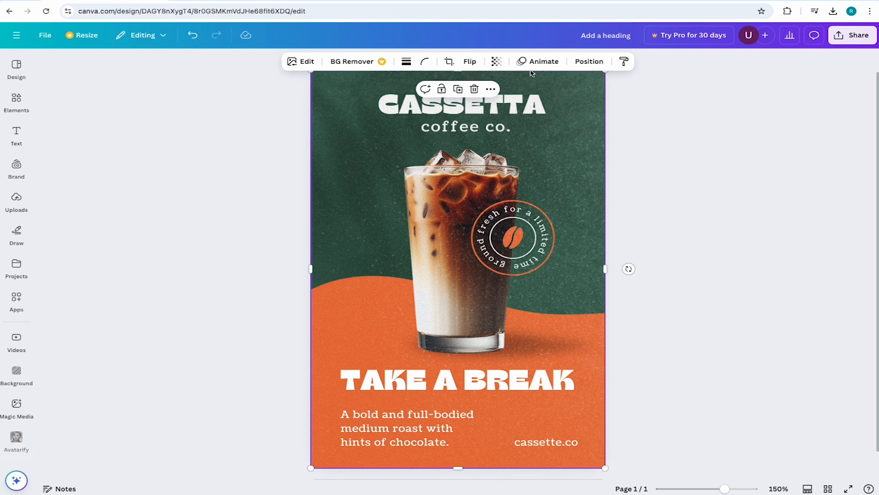
# Step: Lower the grain overlay's transparency value to 17 and deselect it
pyautogui.click(496, 61)
pyautogui.moveTo(454, 101); pyautogui.dragTo(458, 105)
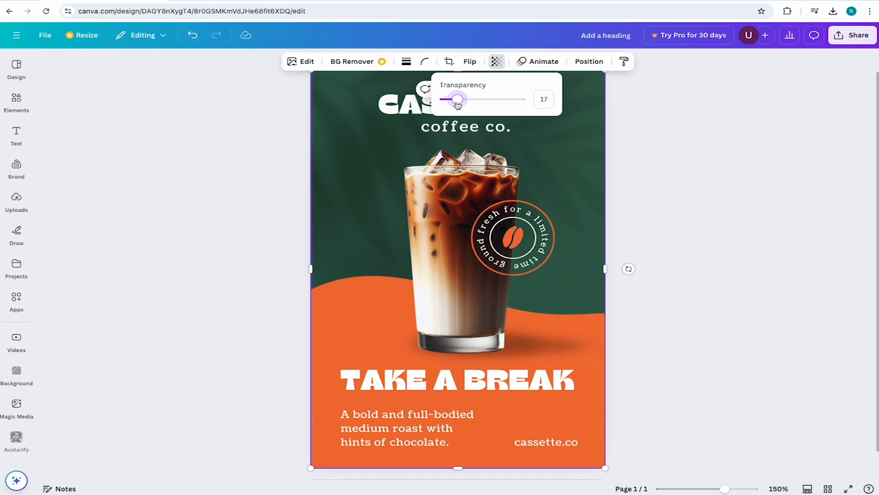
pyautogui.click(673, 142)
# Step: Examine the subtle grain up close over the glass, badge and logo, and review the whole poster
pyautogui.hotkey('ctrl', '+')
pyautogui.hotkey('ctrl', '+')
pyautogui.hotkey('ctrl', '+')
pyautogui.scroll(-7, 728, 206)
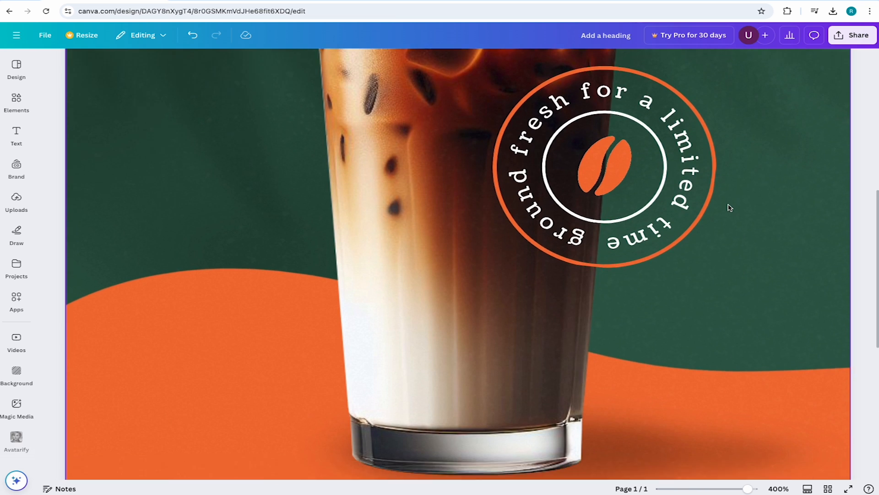
pyautogui.scroll(10, 734, 214)
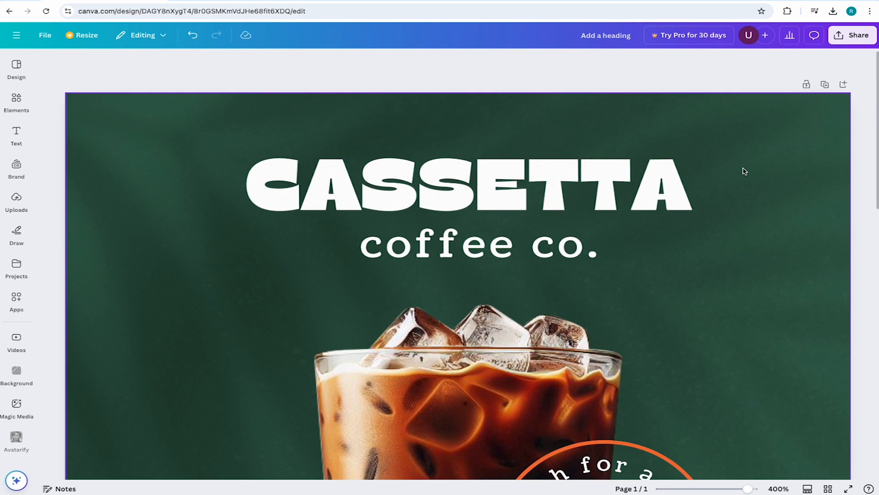
pyautogui.scroll(-5, 743, 171)
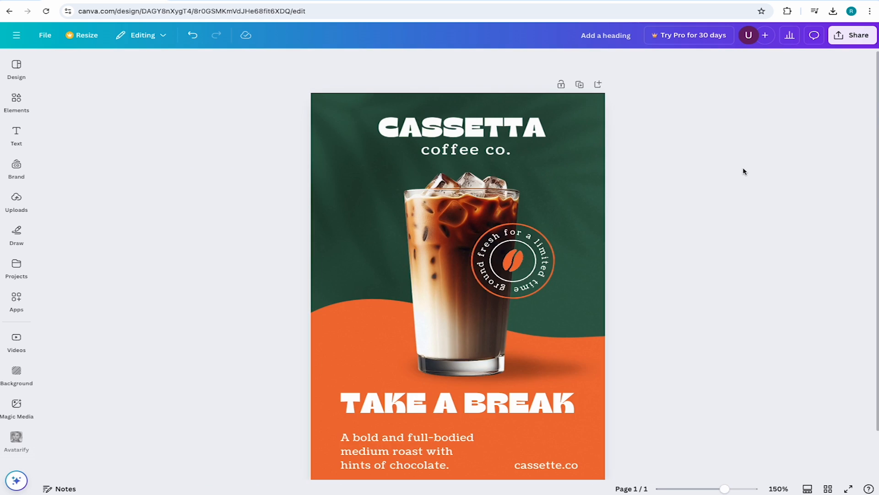
pyautogui.scroll(-2, 744, 171)
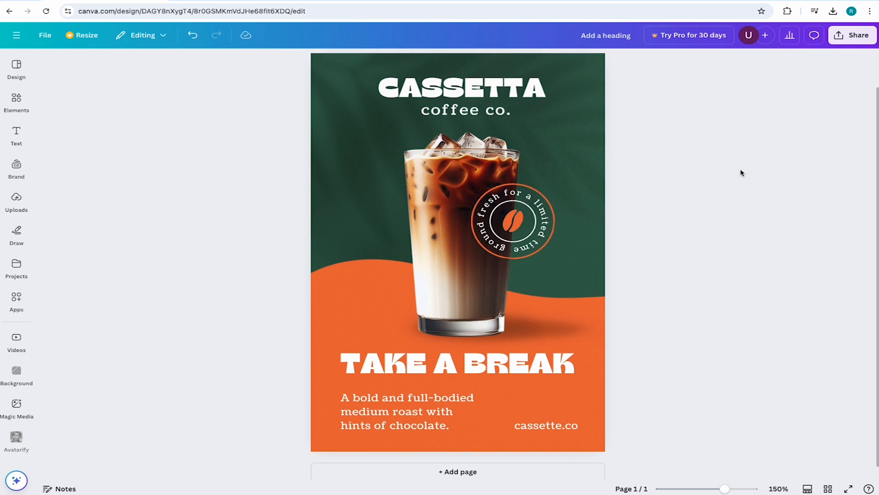
pyautogui.scroll(1, 744, 173)
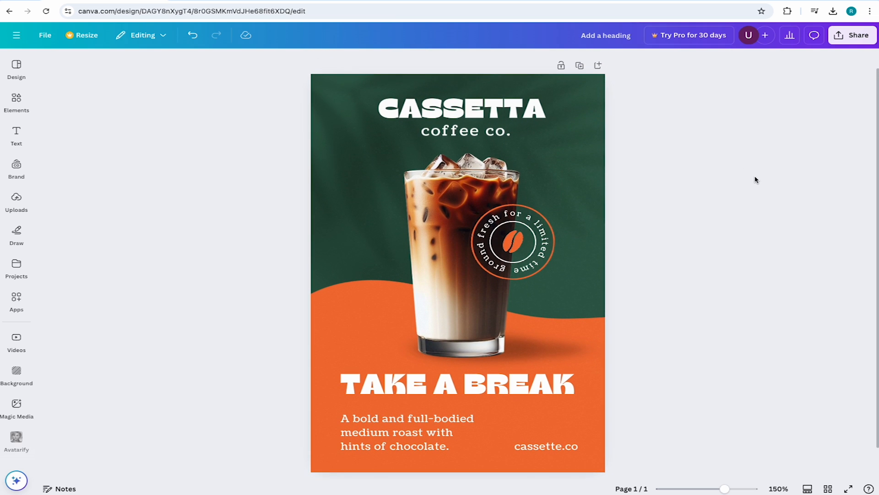